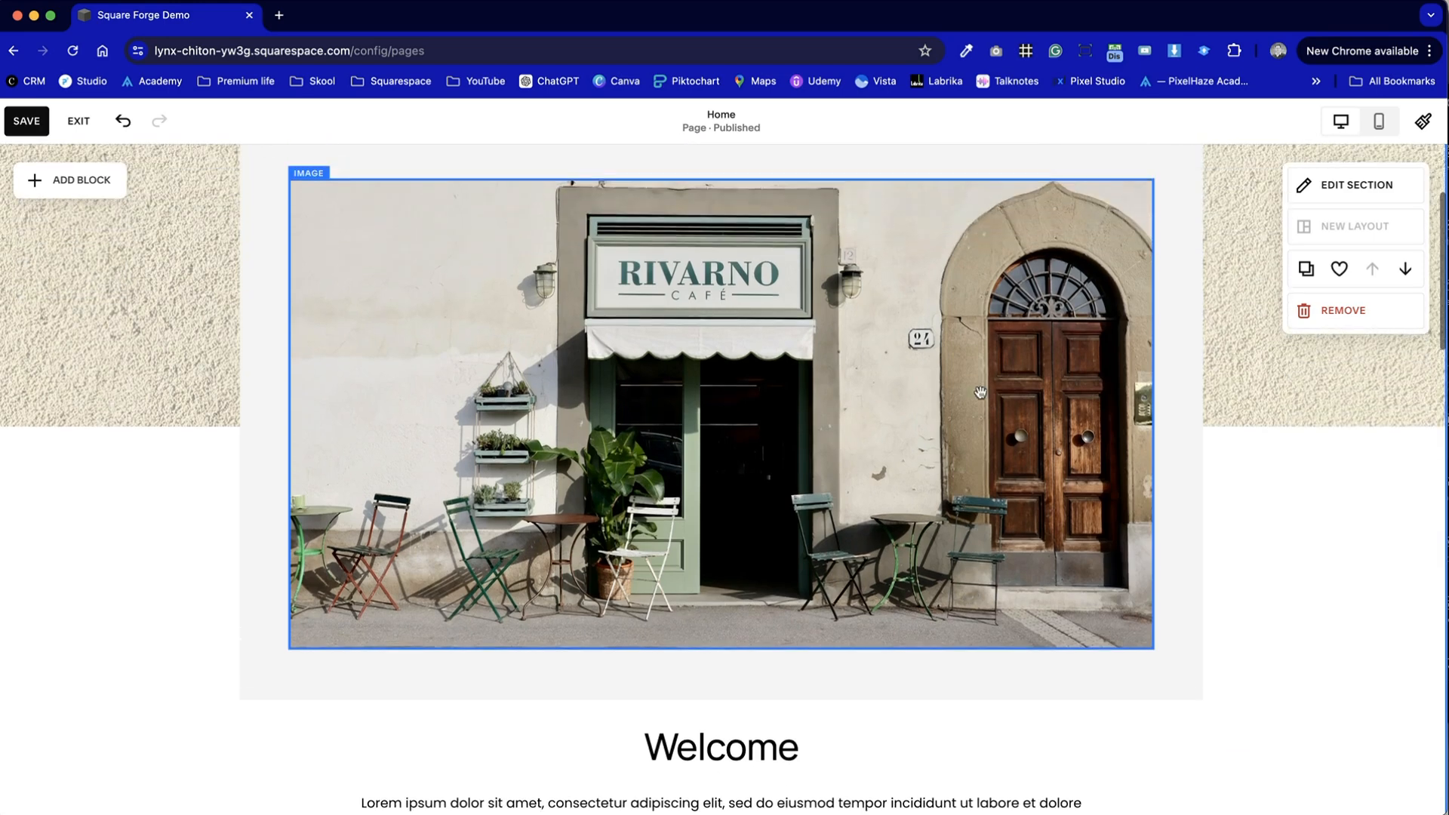
- Add a Scrolling block to the blank section above Testimonials on the Home page
scroll(778, 441, "down", 15)
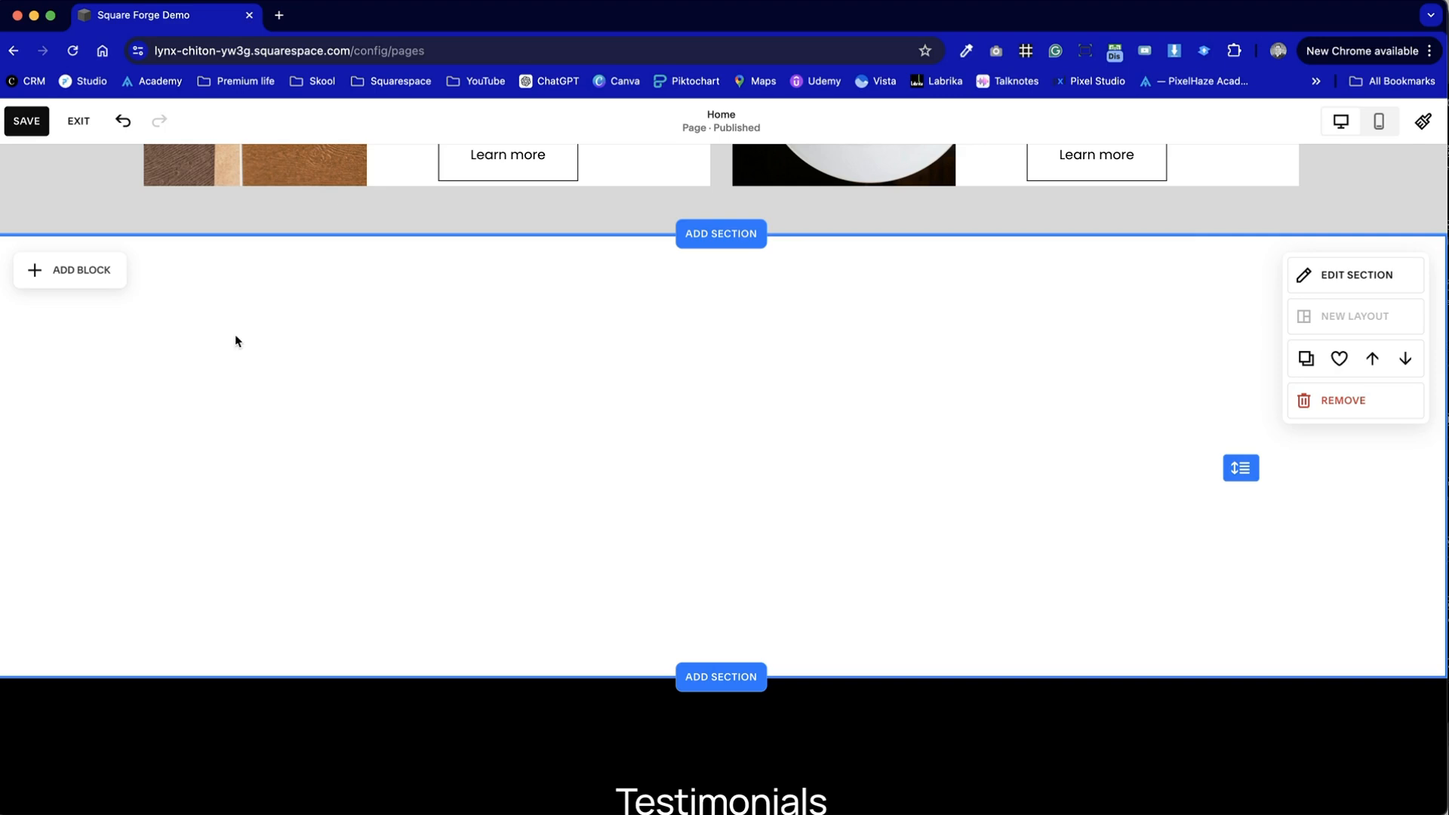
left_click(86, 276)
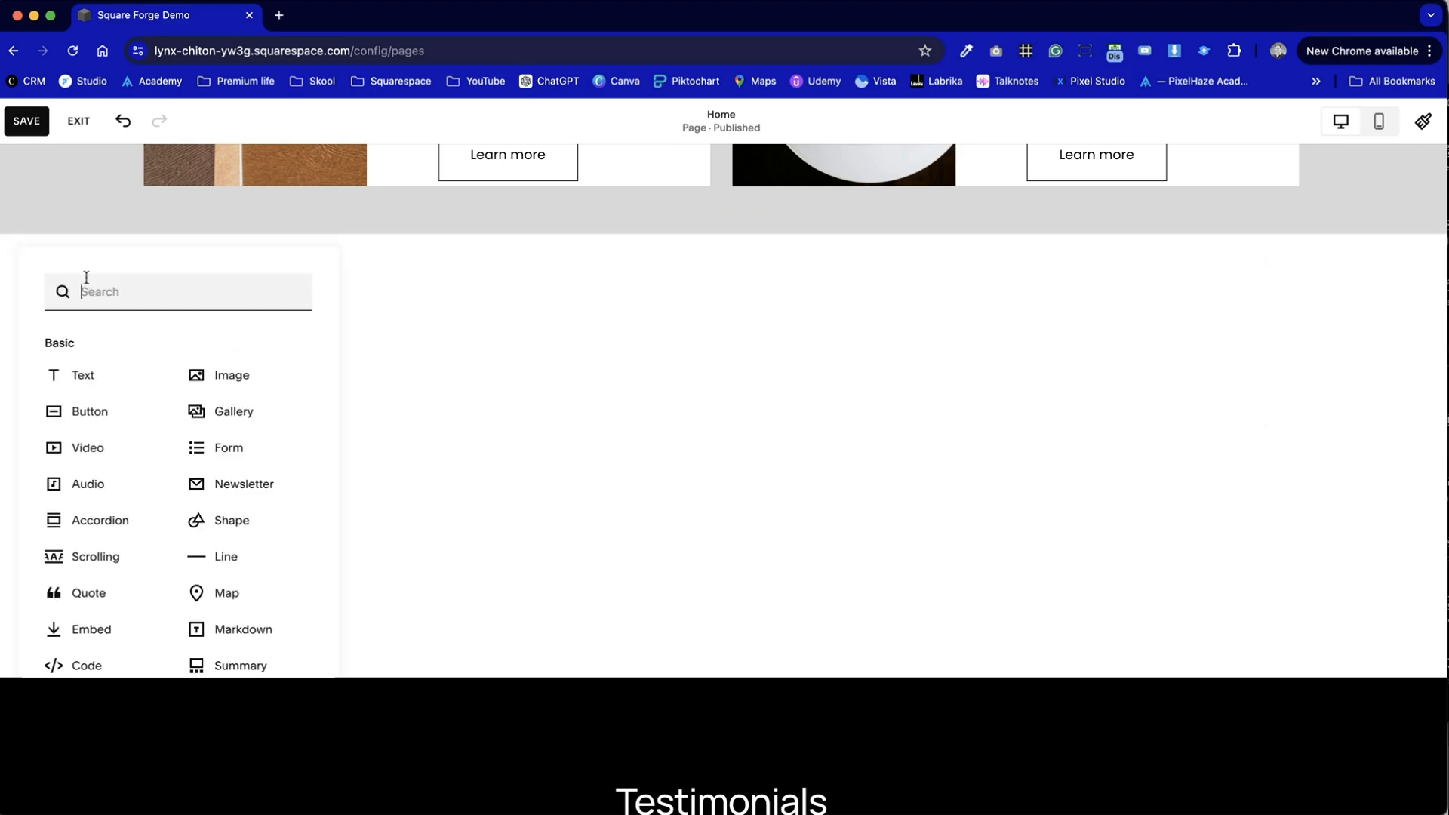
scroll(194, 542, "down", 2)
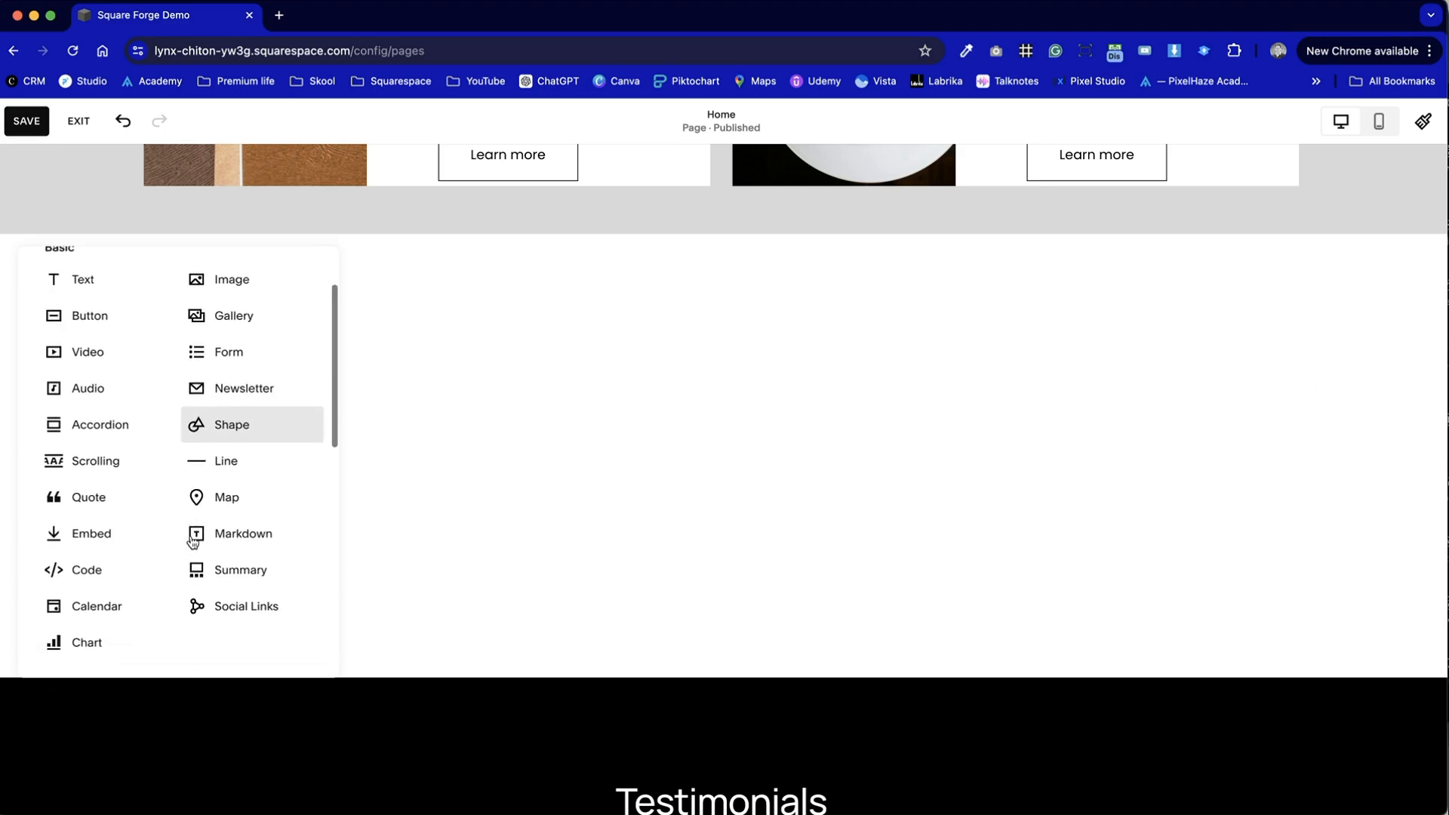
left_click(132, 461)
left_click(459, 587)
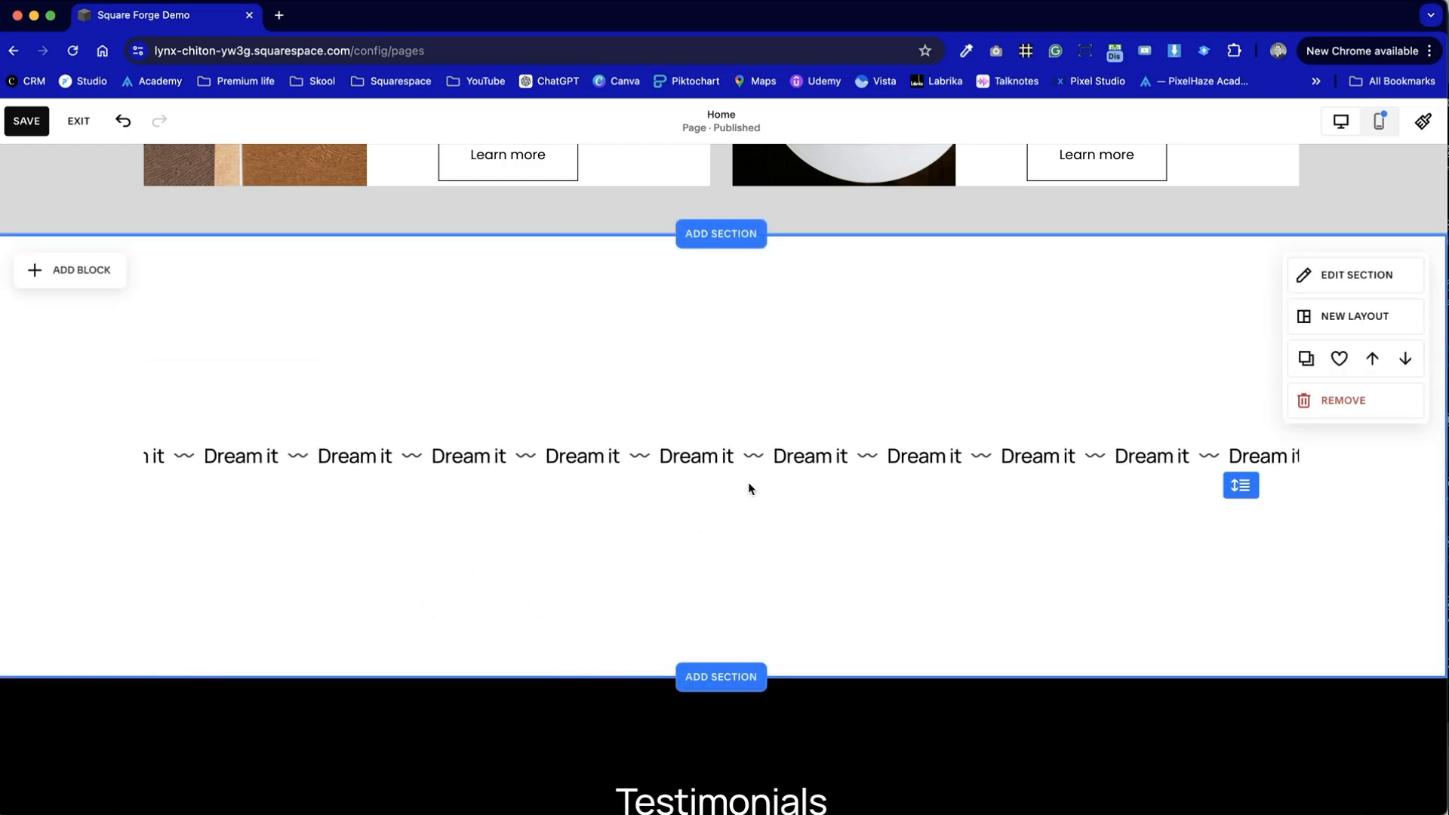
left_click(614, 452)
left_click(561, 573)
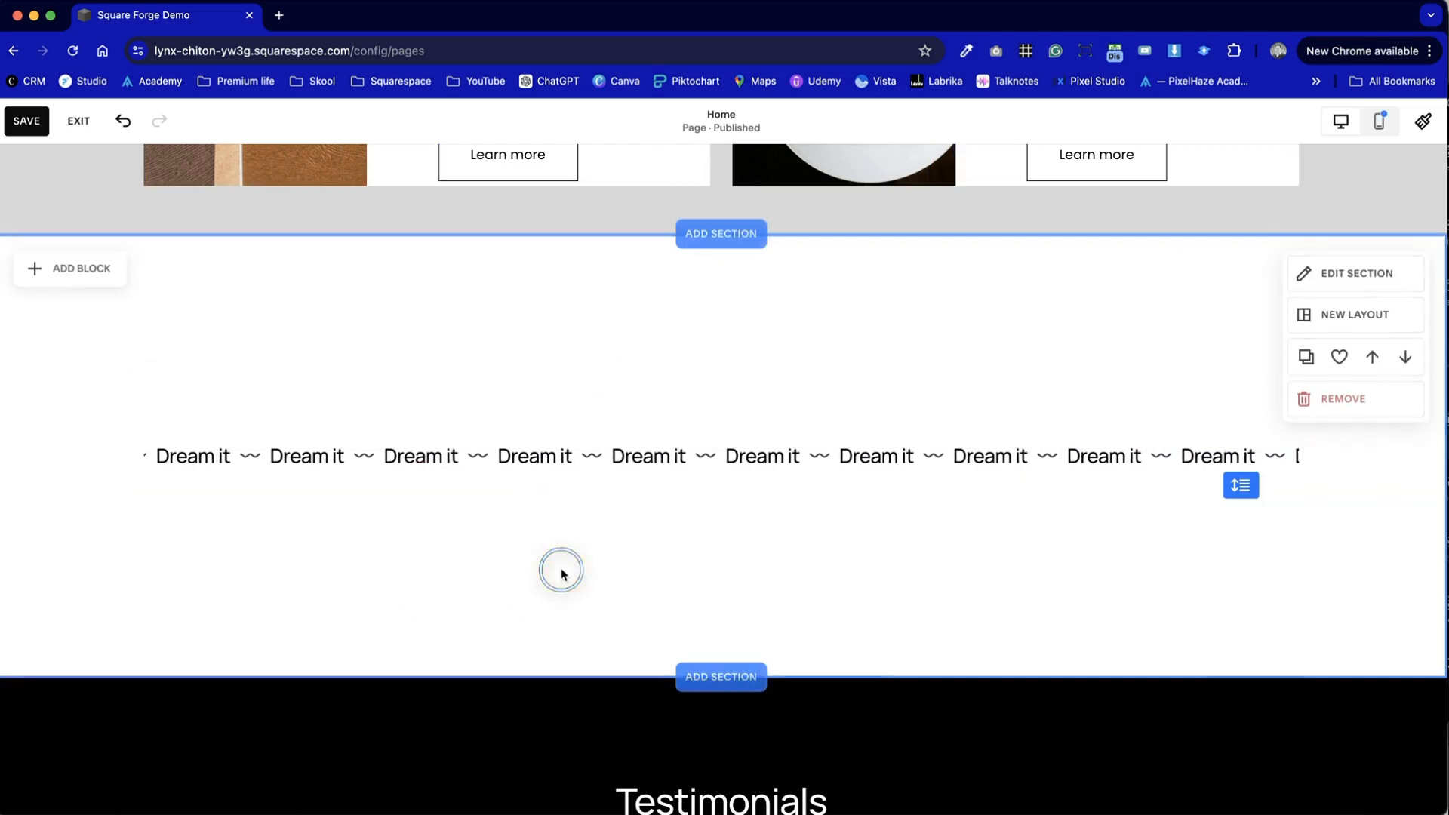
- Add a second Scrolling block and place it just below the first one
left_click(104, 289)
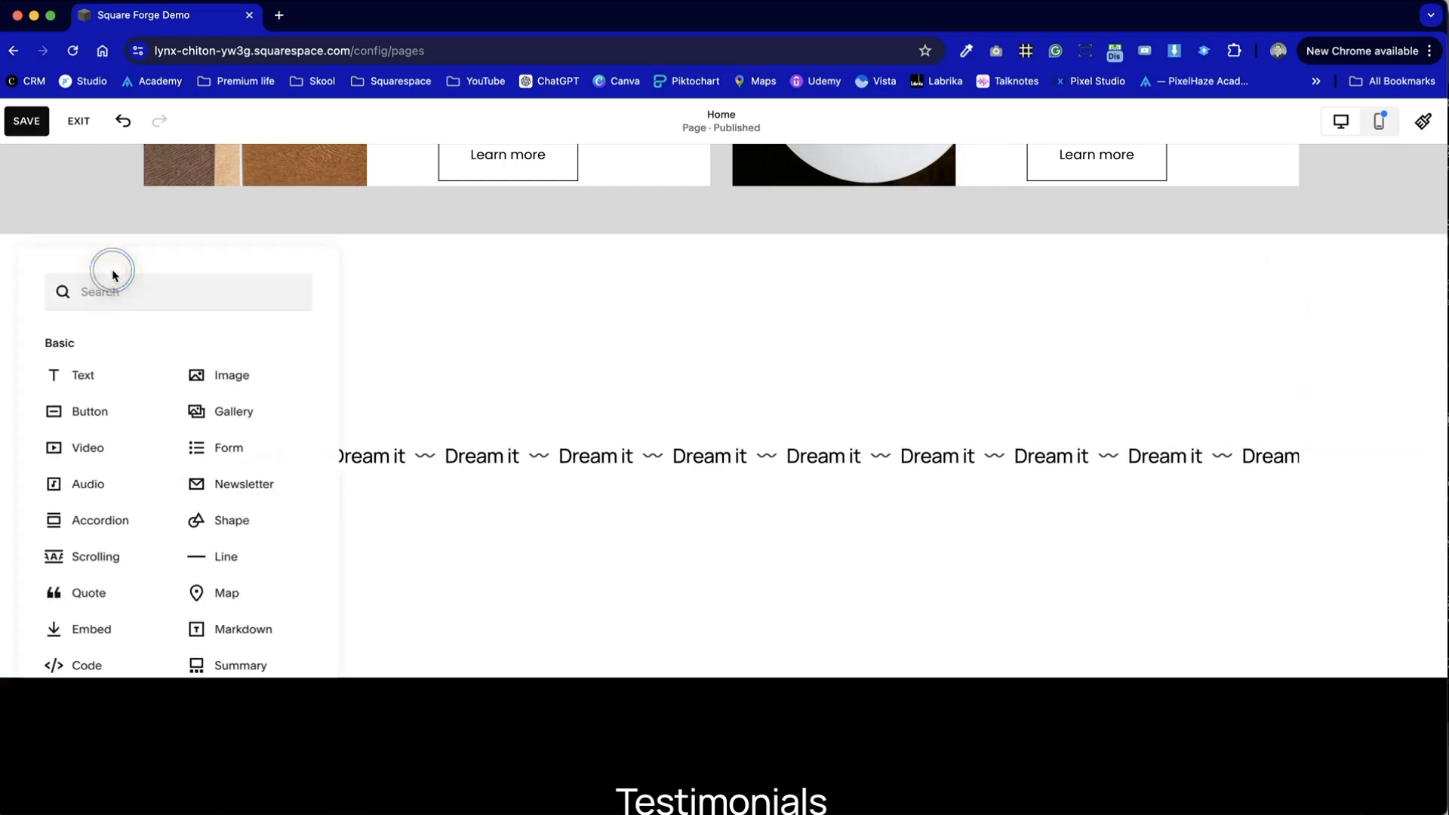
left_click(140, 562)
left_click_drag(627, 469, 635, 532)
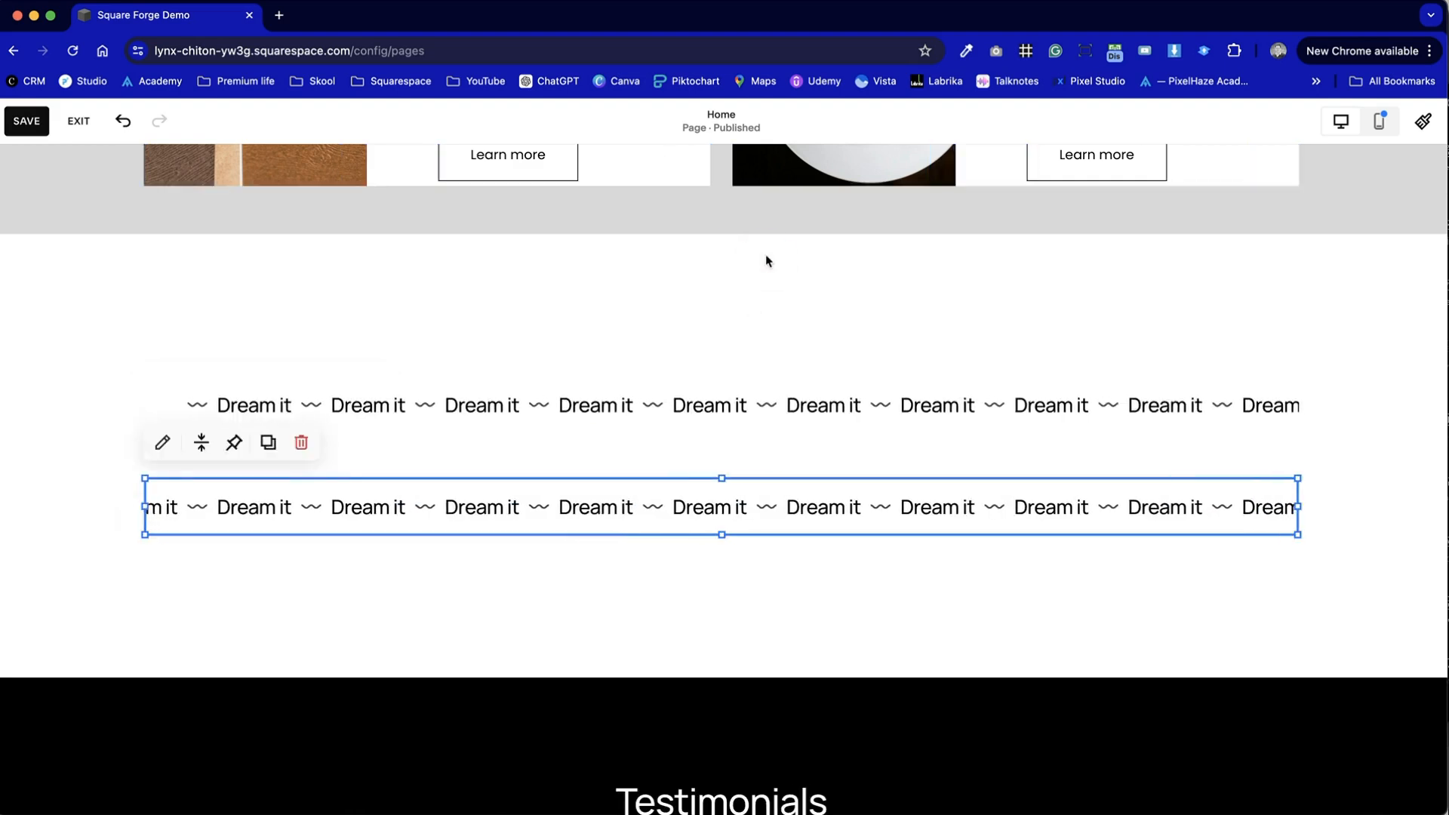
left_click(766, 259)
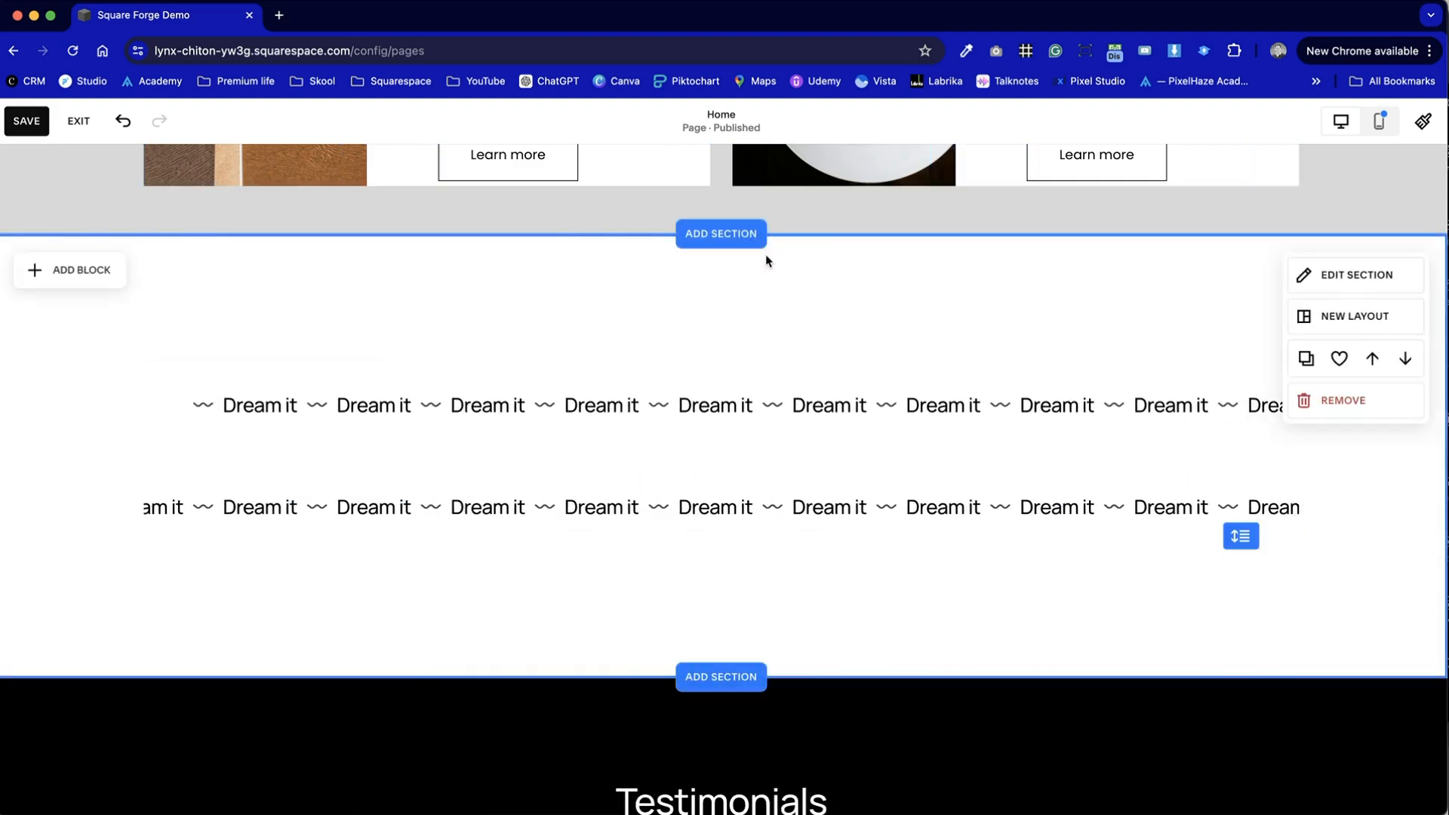
- Delete the lower Scrolling block and shrink the section's grid to two rows
left_click(786, 501)
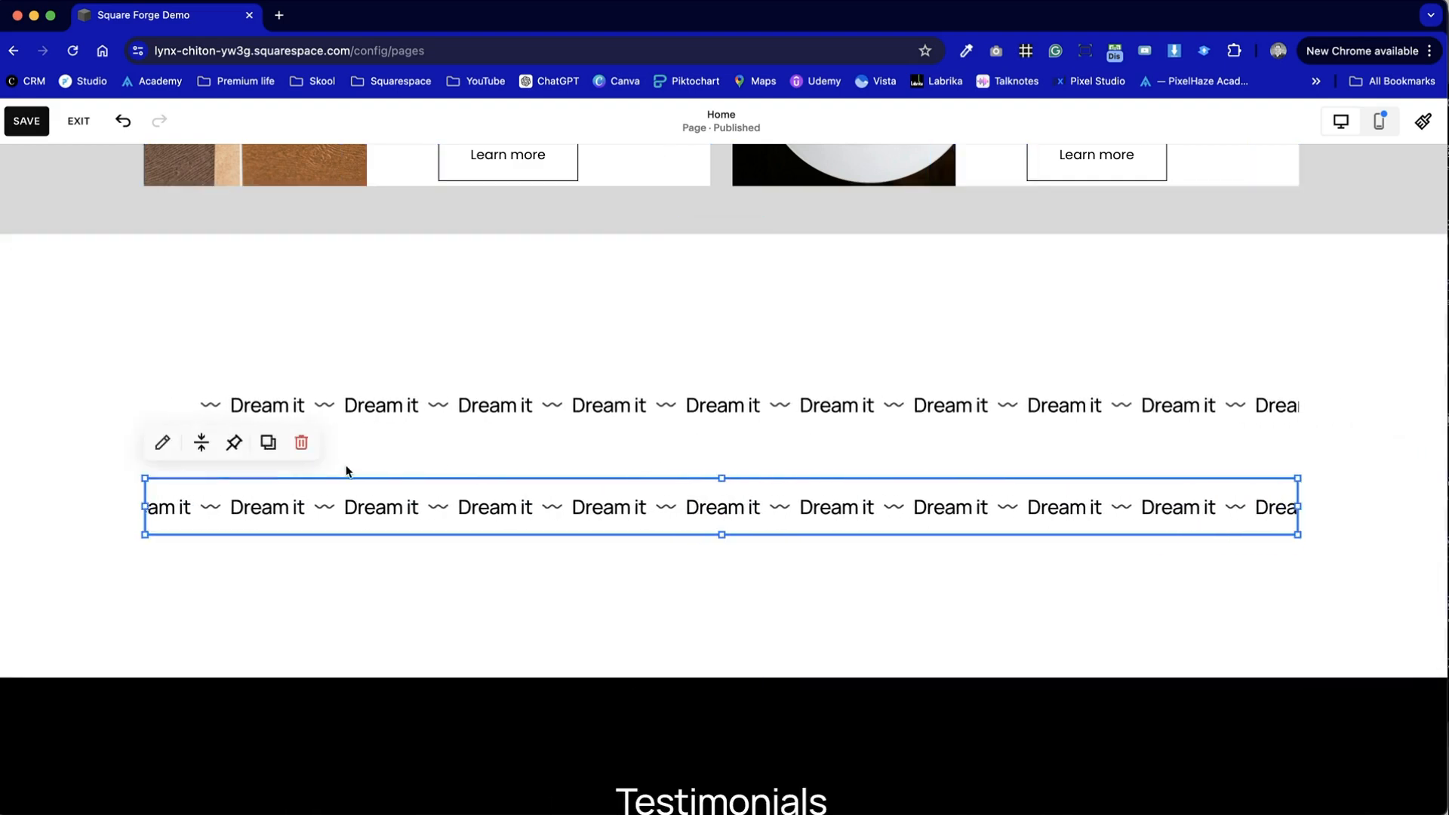
left_click(302, 446)
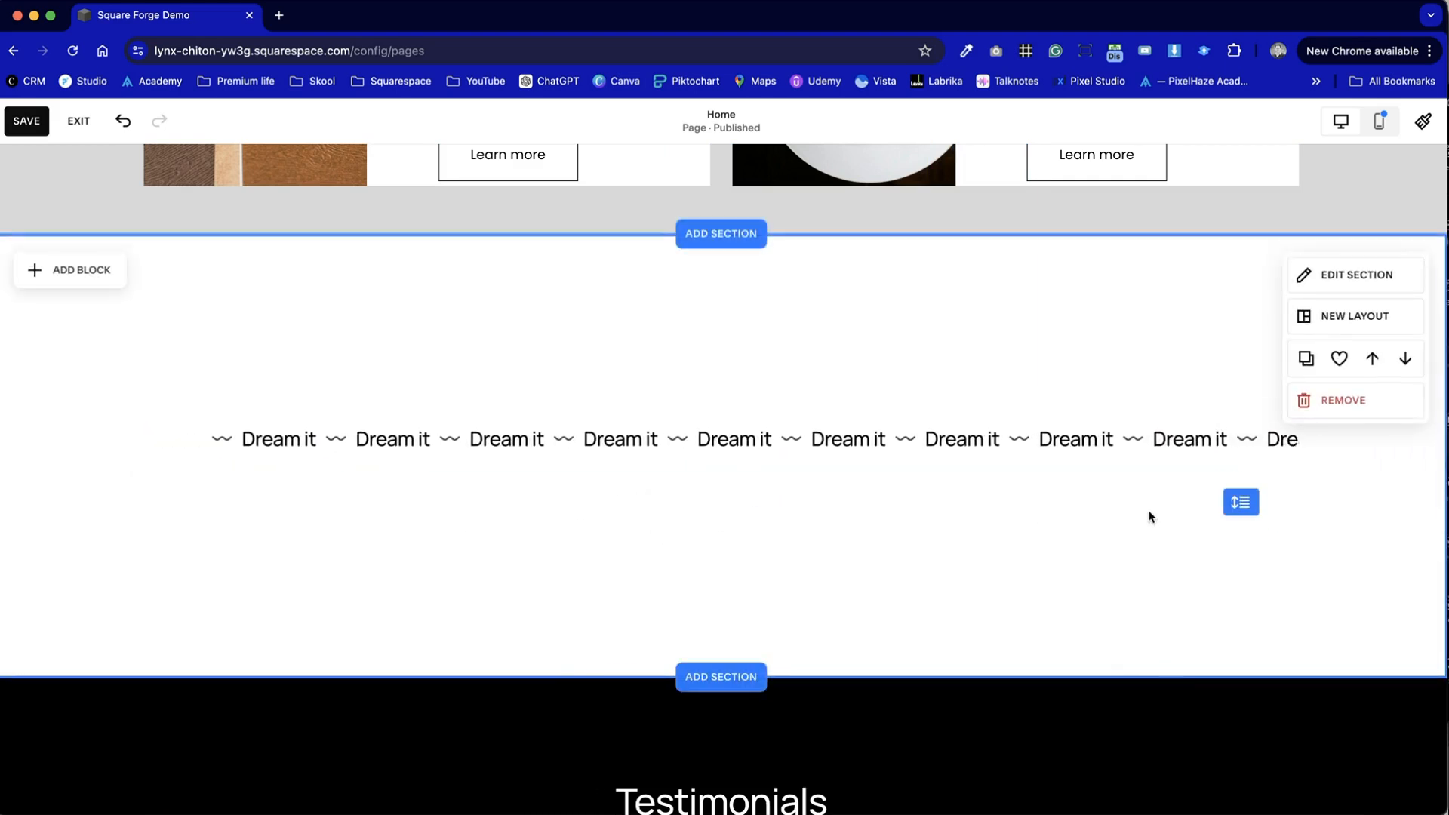
left_click_drag(1228, 504, 1213, 420)
left_click(1024, 588)
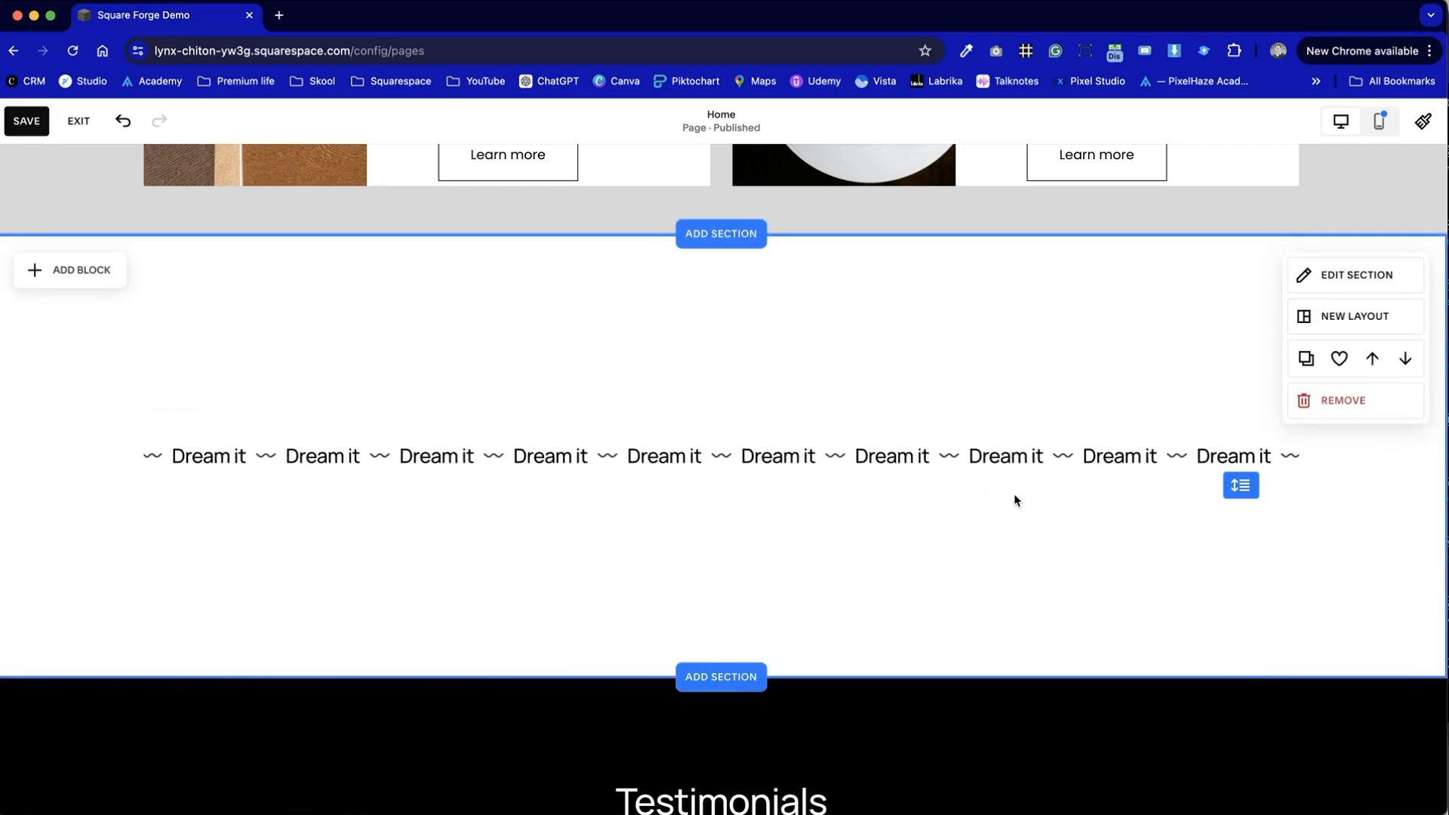
- Reduce the section's height from the small preset to a custom minimum that fits closely around the scrolling text
left_click(1377, 284)
left_click_drag(1387, 346, 921, 252)
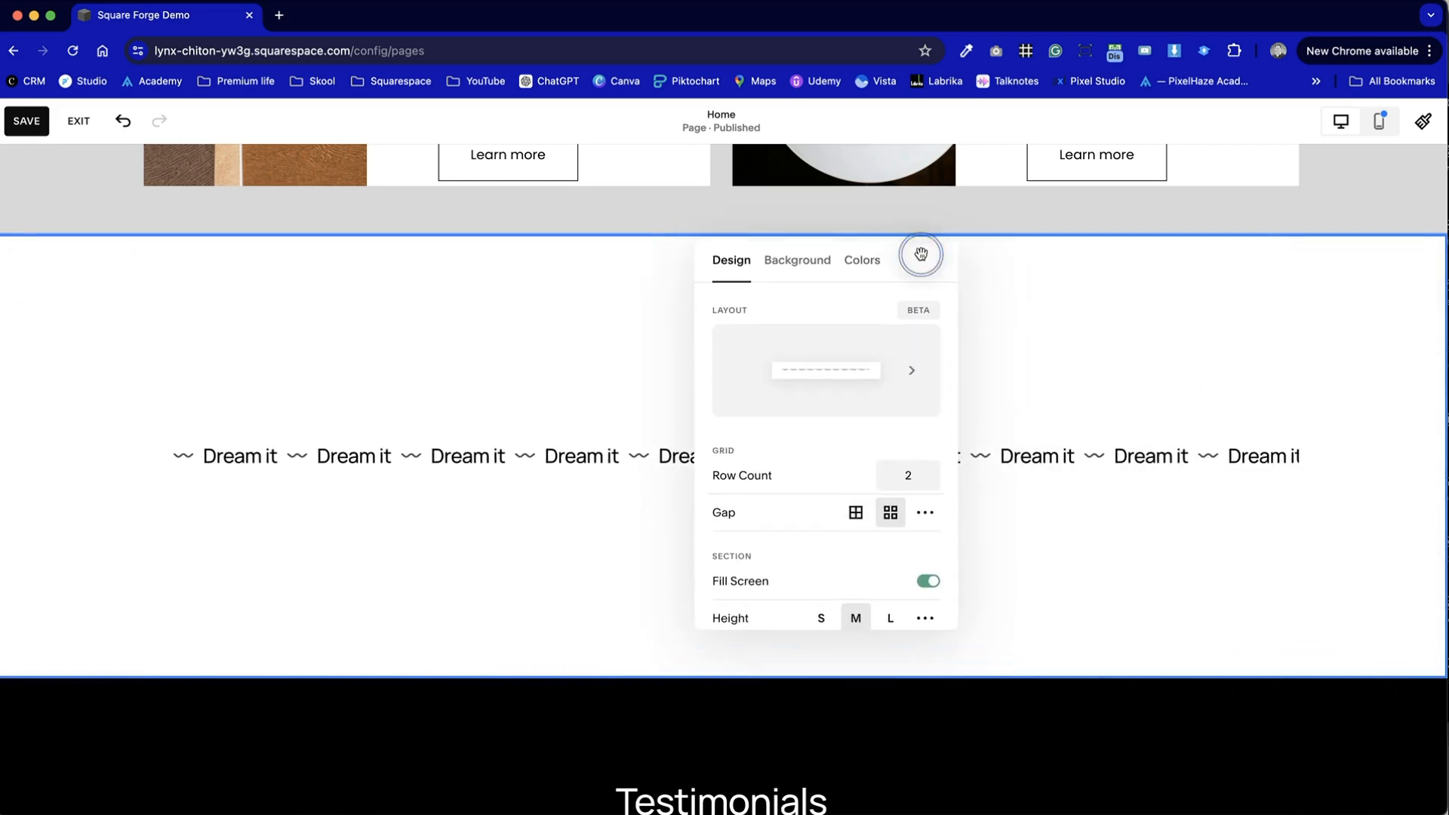
scroll(833, 562, "down", 3)
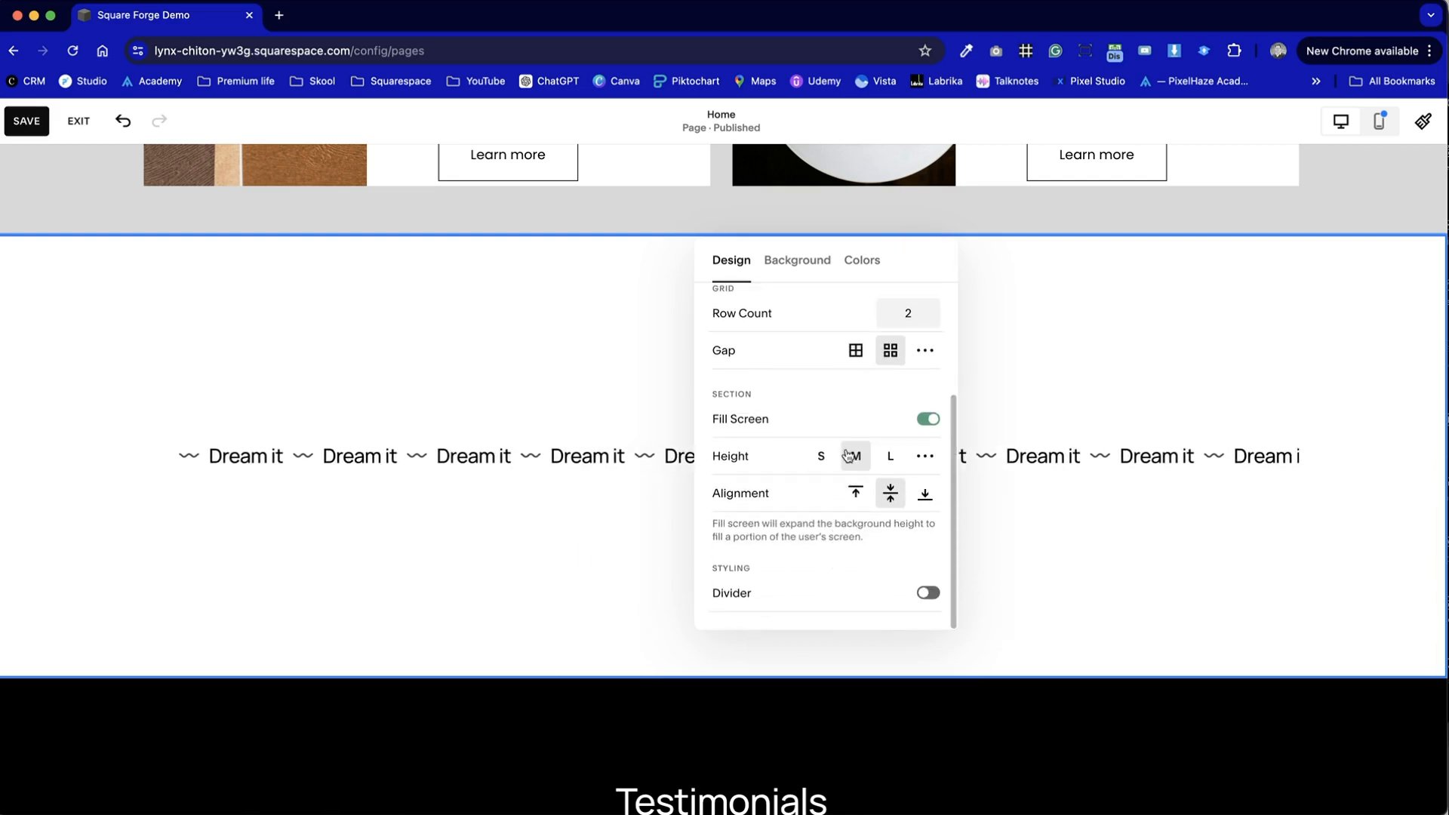
left_click(821, 456)
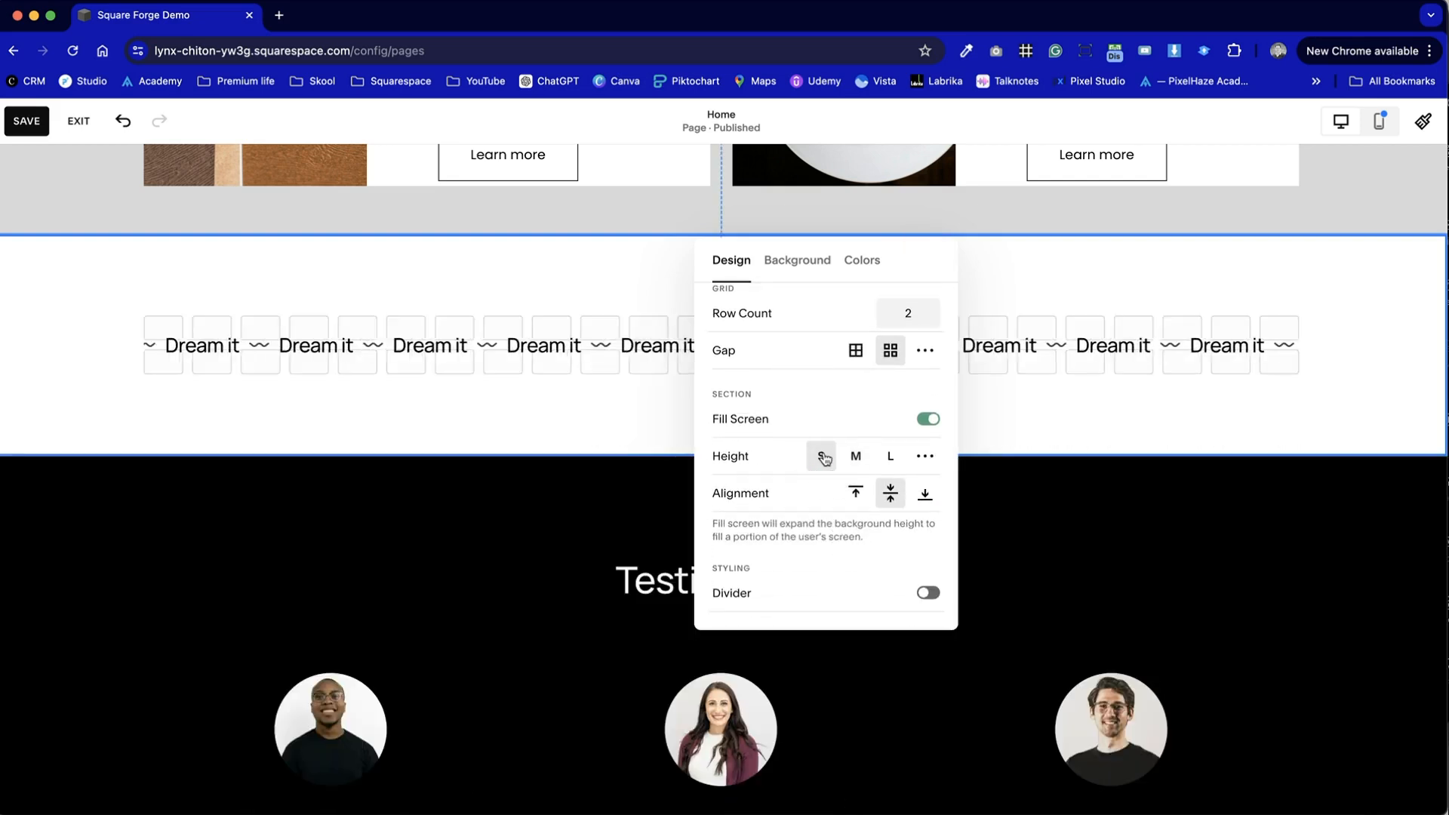
left_click(933, 456)
left_click_drag(716, 493, 732, 492)
left_click(1397, 278)
- Stretch the Scrolling block on both sides so it spans the full width of the page
scroll(1216, 453, "up", 3)
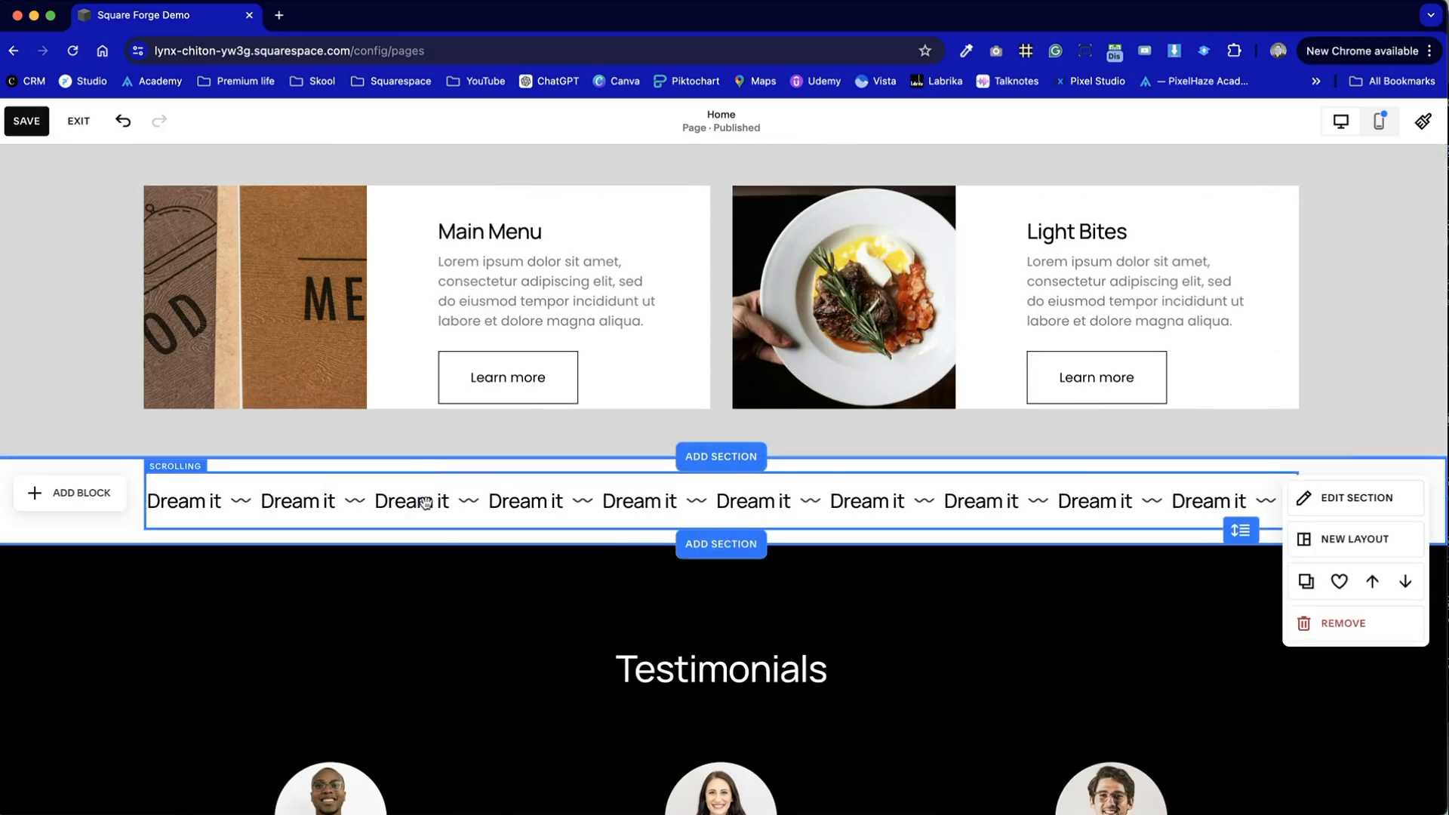
left_click(427, 498)
left_click_drag(137, 500, 25, 493)
left_click_drag(1298, 504, 1443, 501)
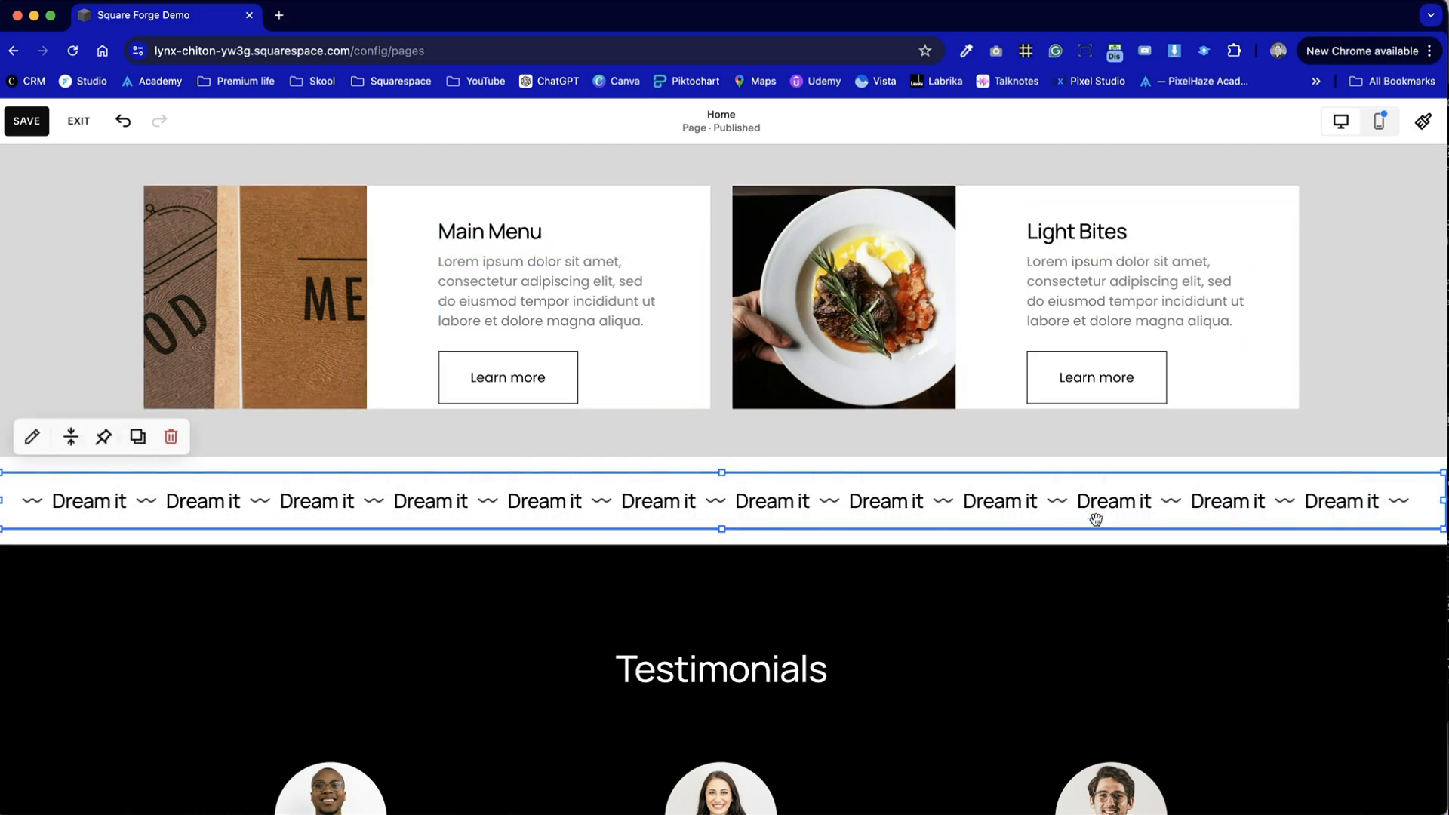
left_click(1065, 583)
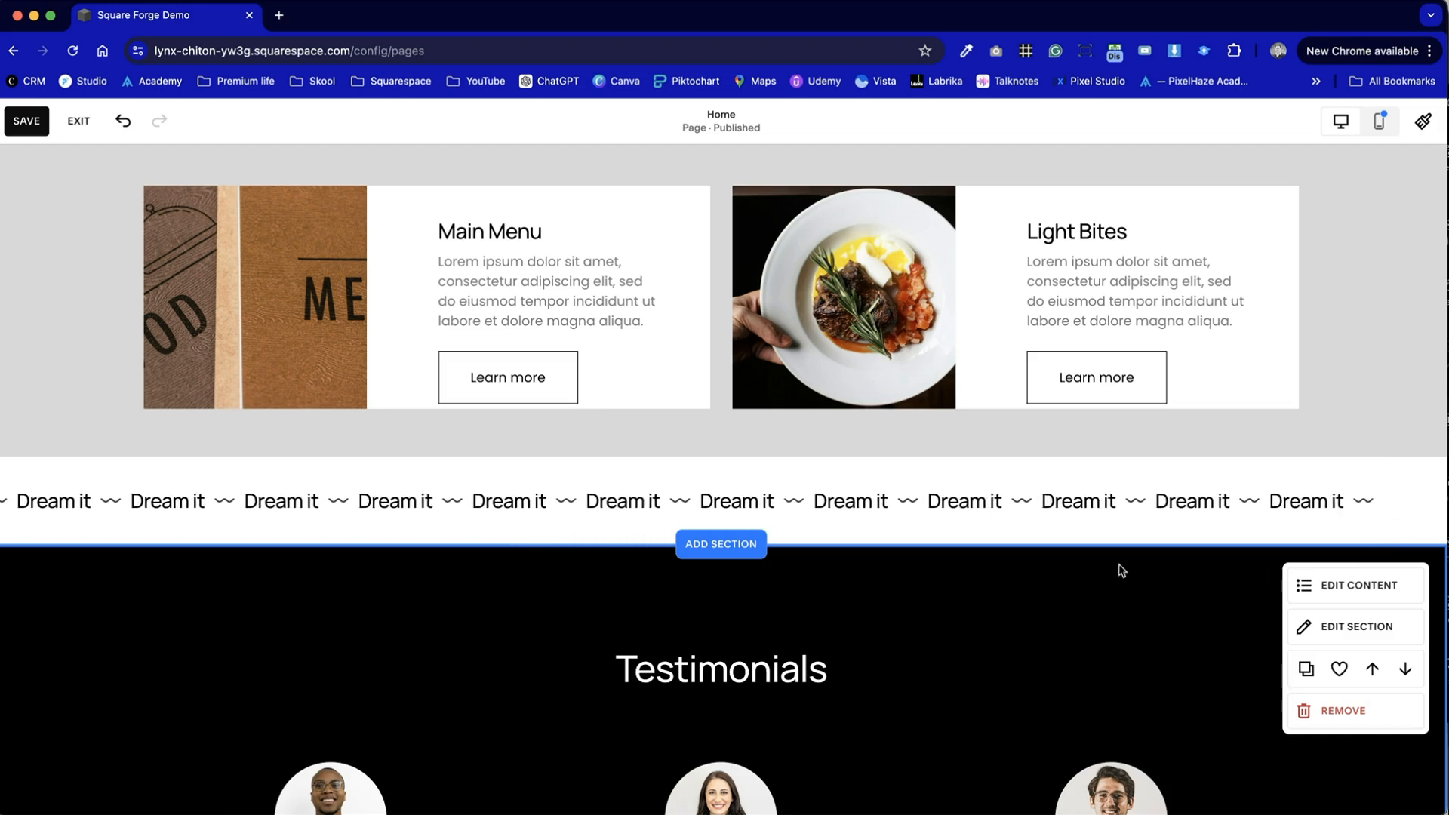
- Open the Scrolling block's content settings and examine the text of the "Dream it" and wave separator items
double_click(1114, 504)
left_click_drag(1353, 417, 1103, 338)
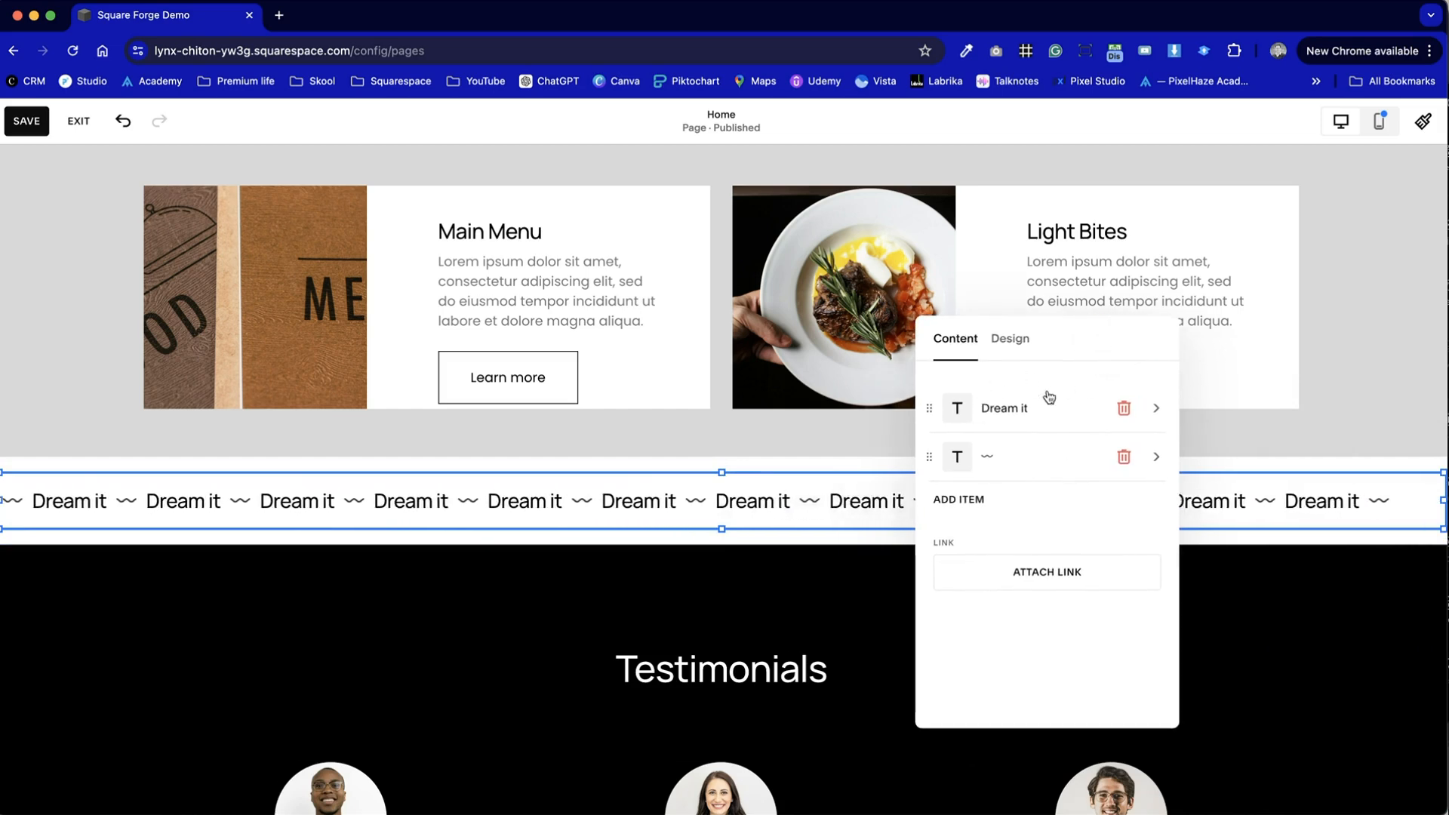
left_click(1028, 406)
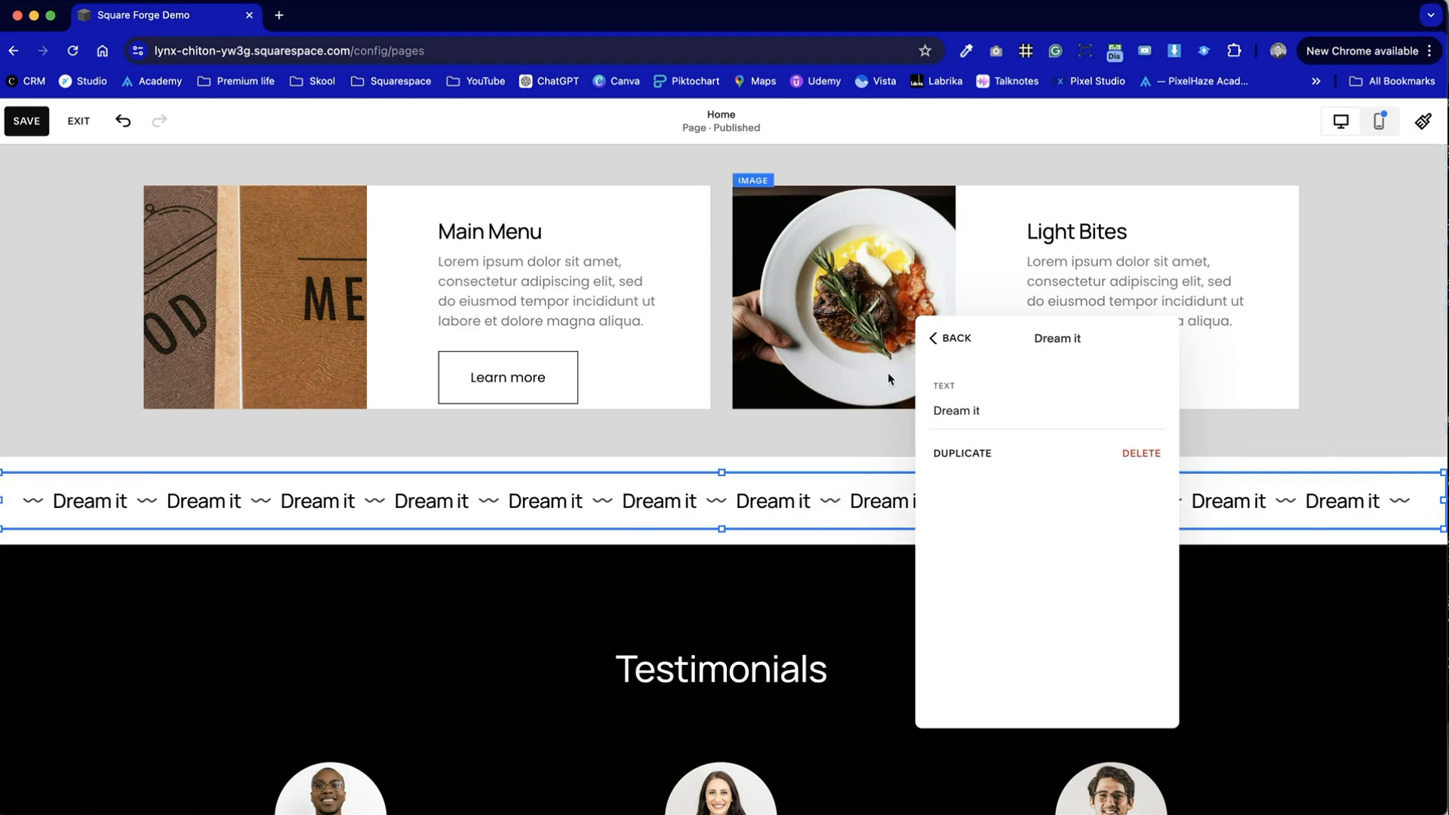
left_click_drag(1003, 408, 901, 413)
left_click(950, 338)
left_click(1006, 450)
left_click_drag(952, 424, 928, 420)
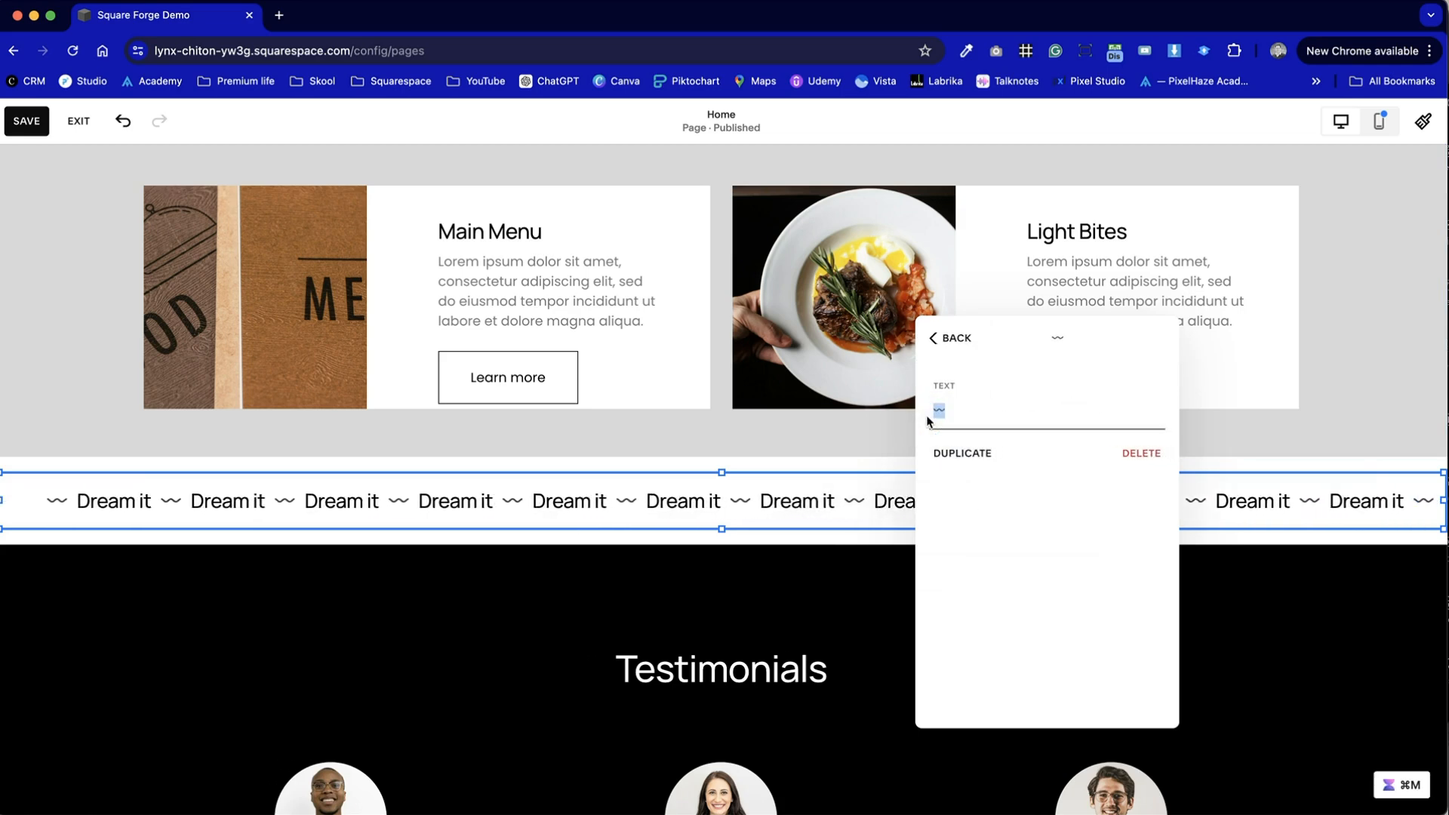
left_click(973, 348)
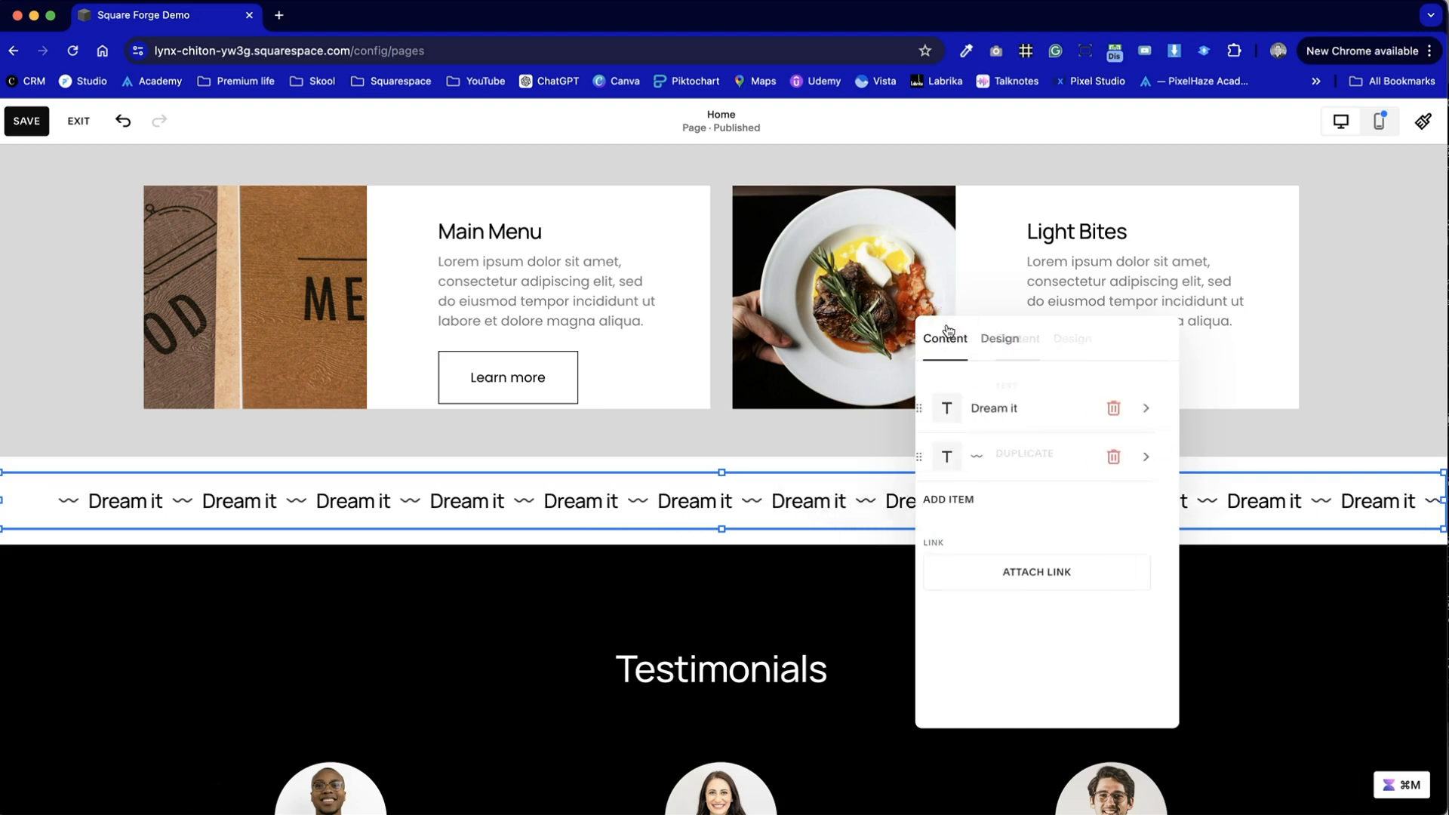
- Add a new text item to the Scrolling block and set its text to "Build it"
left_click(976, 510)
left_click(981, 506)
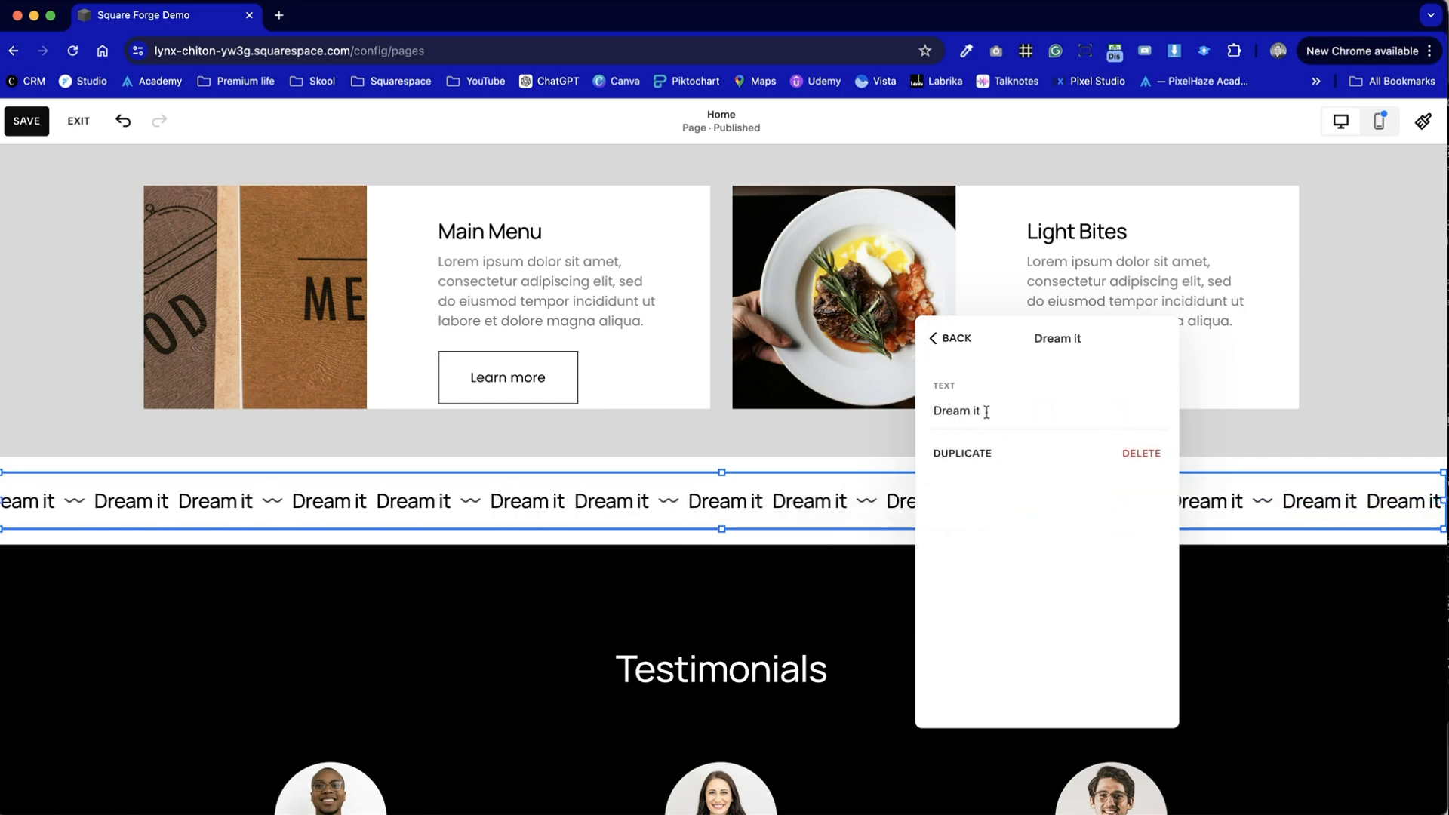
left_click_drag(970, 411, 916, 411)
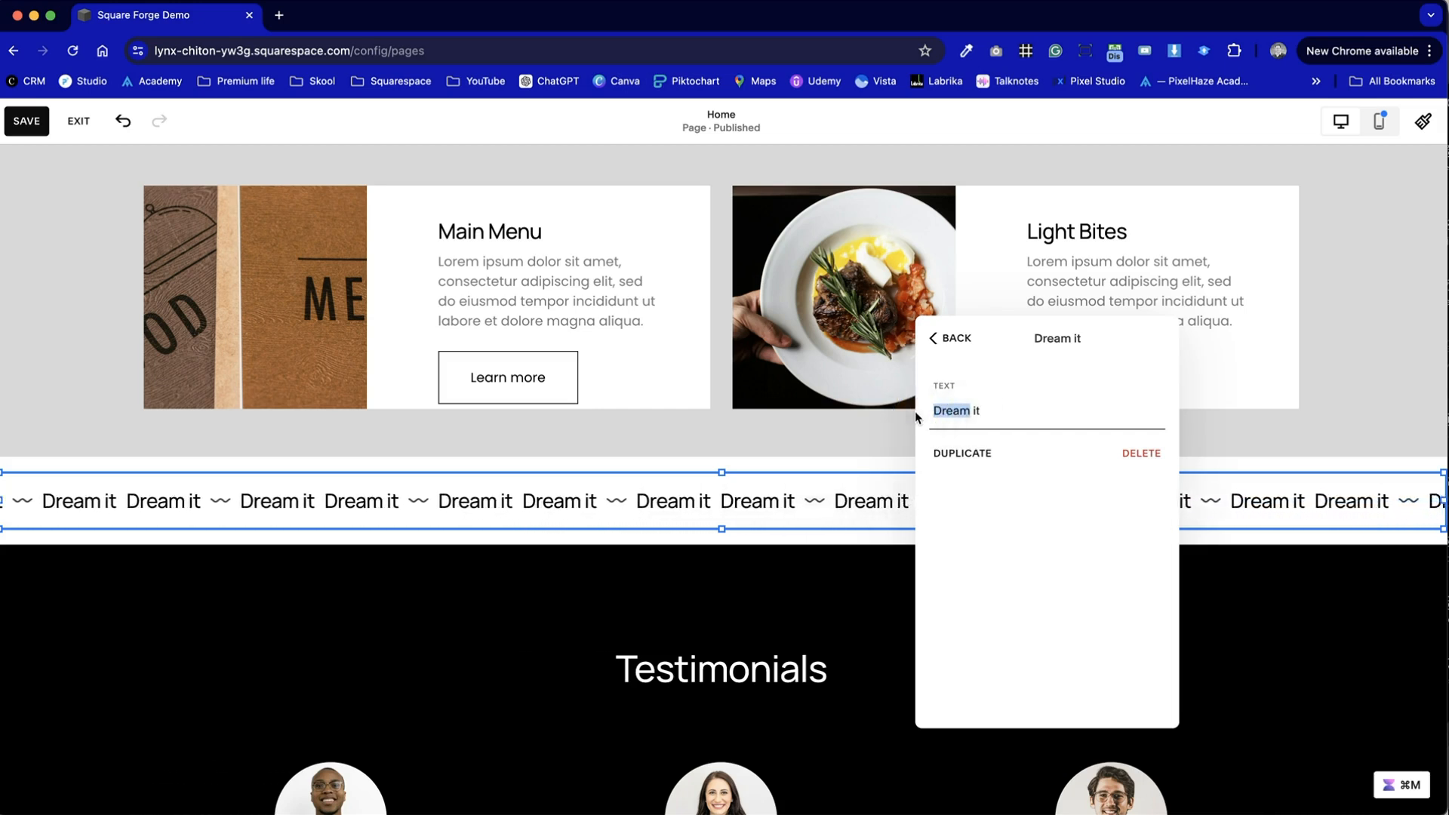
type("Build")
key("Return")
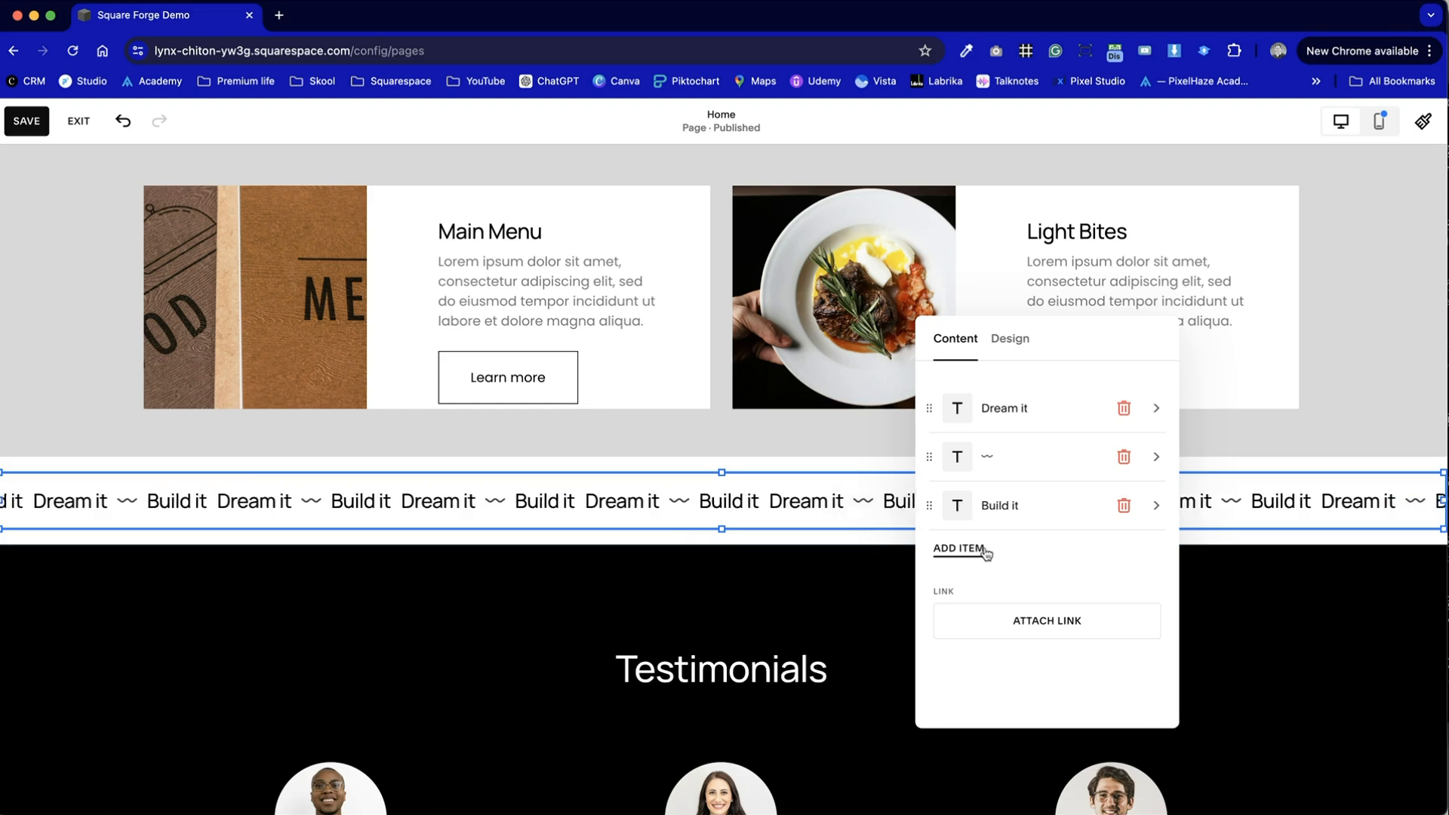
- Duplicate the wave separator item and move one copy to the end of the list, after "Build it"
left_click(1062, 465)
left_click(959, 452)
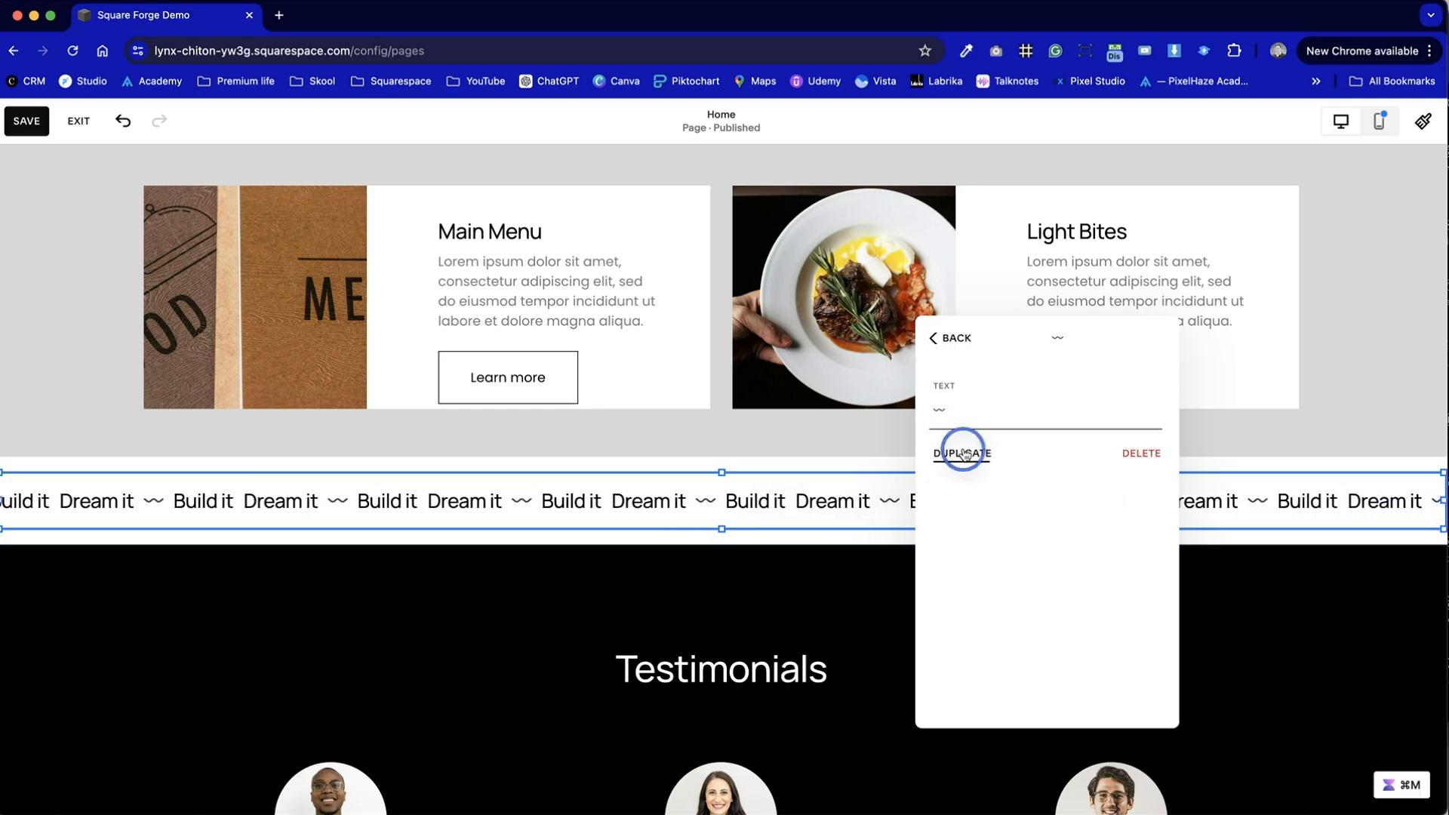
left_click_drag(956, 465, 933, 559)
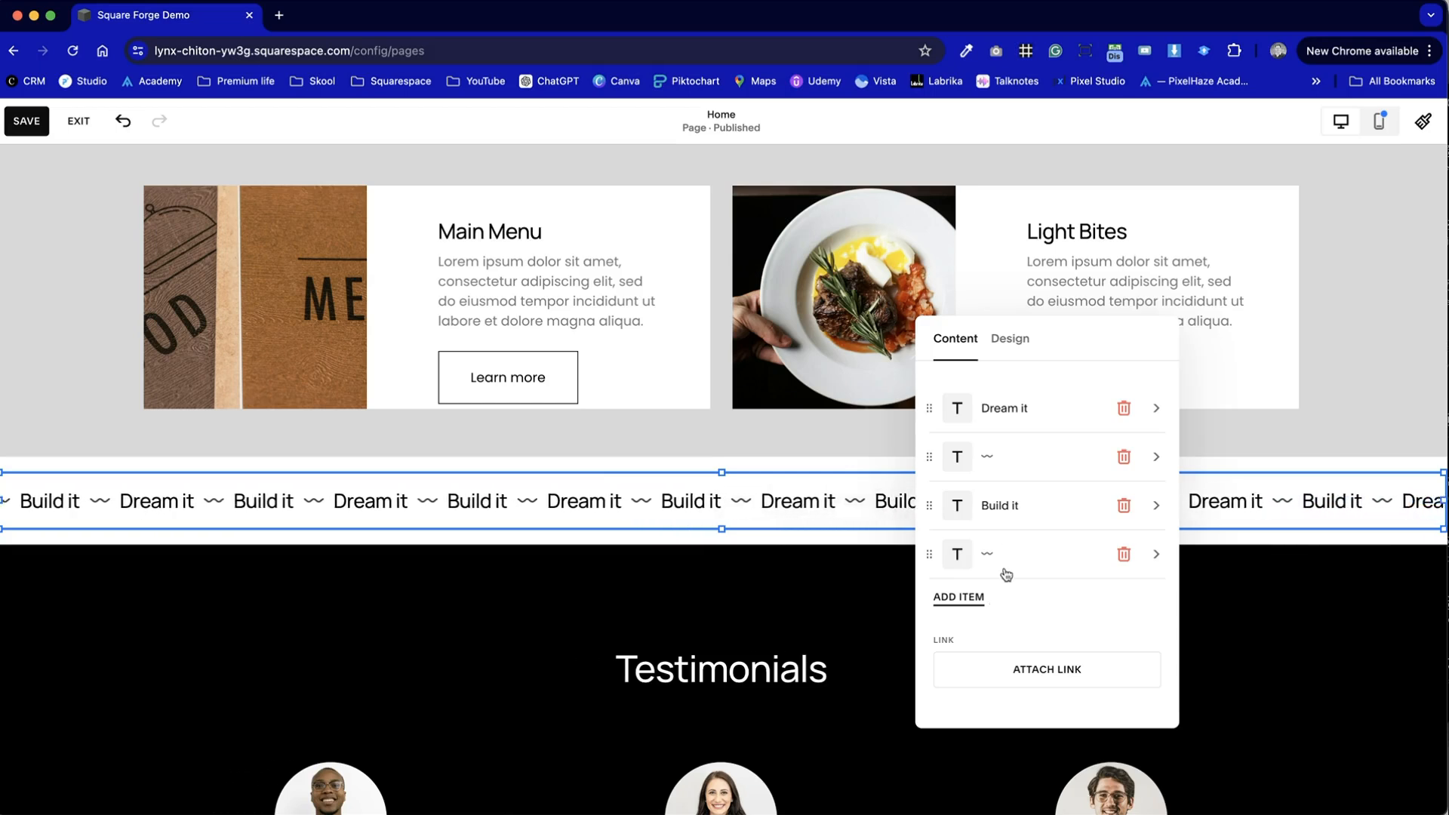
- Replace the wave symbol with "-" in both separator items of the Scrolling block
left_click(997, 456)
left_click(989, 405)
key("BackSpace")
type("-")
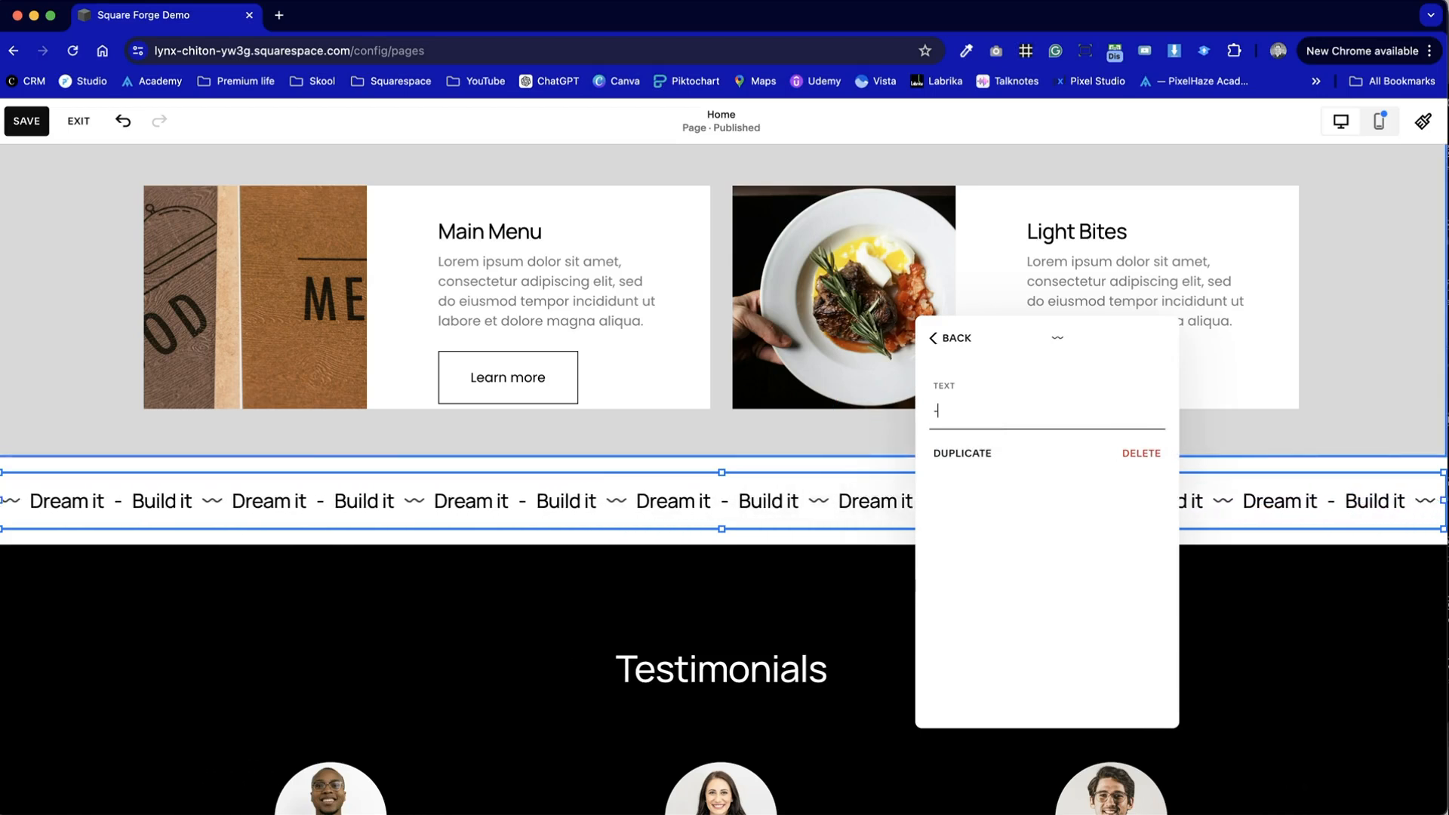
left_click(950, 338)
left_click(997, 556)
left_click(986, 412)
key("BackSpace")
type("-")
left_click(949, 338)
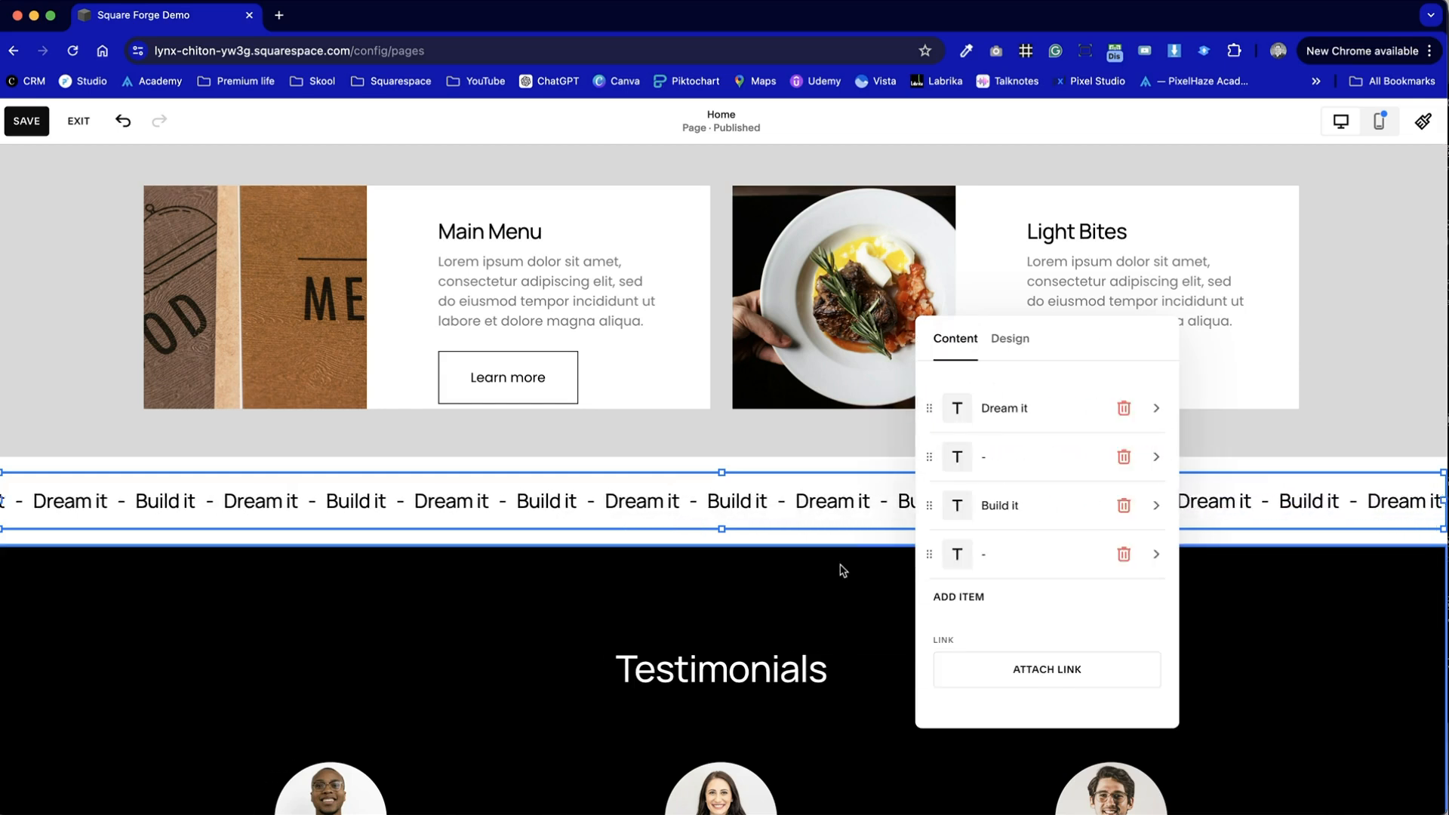
- Configure the Scrolling block's design with speed 0.5x and with Pause on hover and Fade edges turned on
left_click(1012, 340)
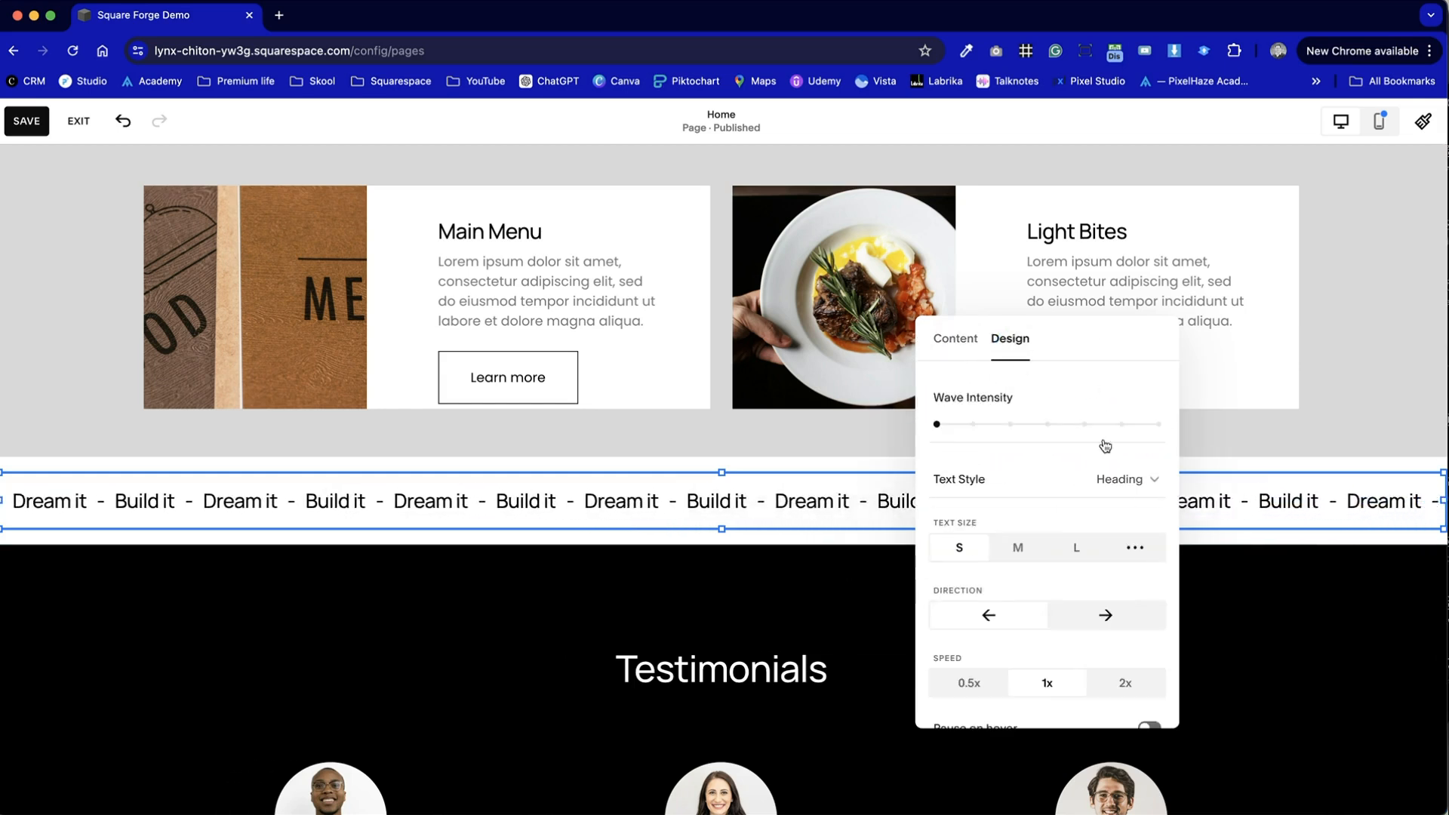
mouse_move(942, 427)
left_mouse_down()
mouse_move(1094, 424)
mouse_move(885, 388)
left_mouse_up()
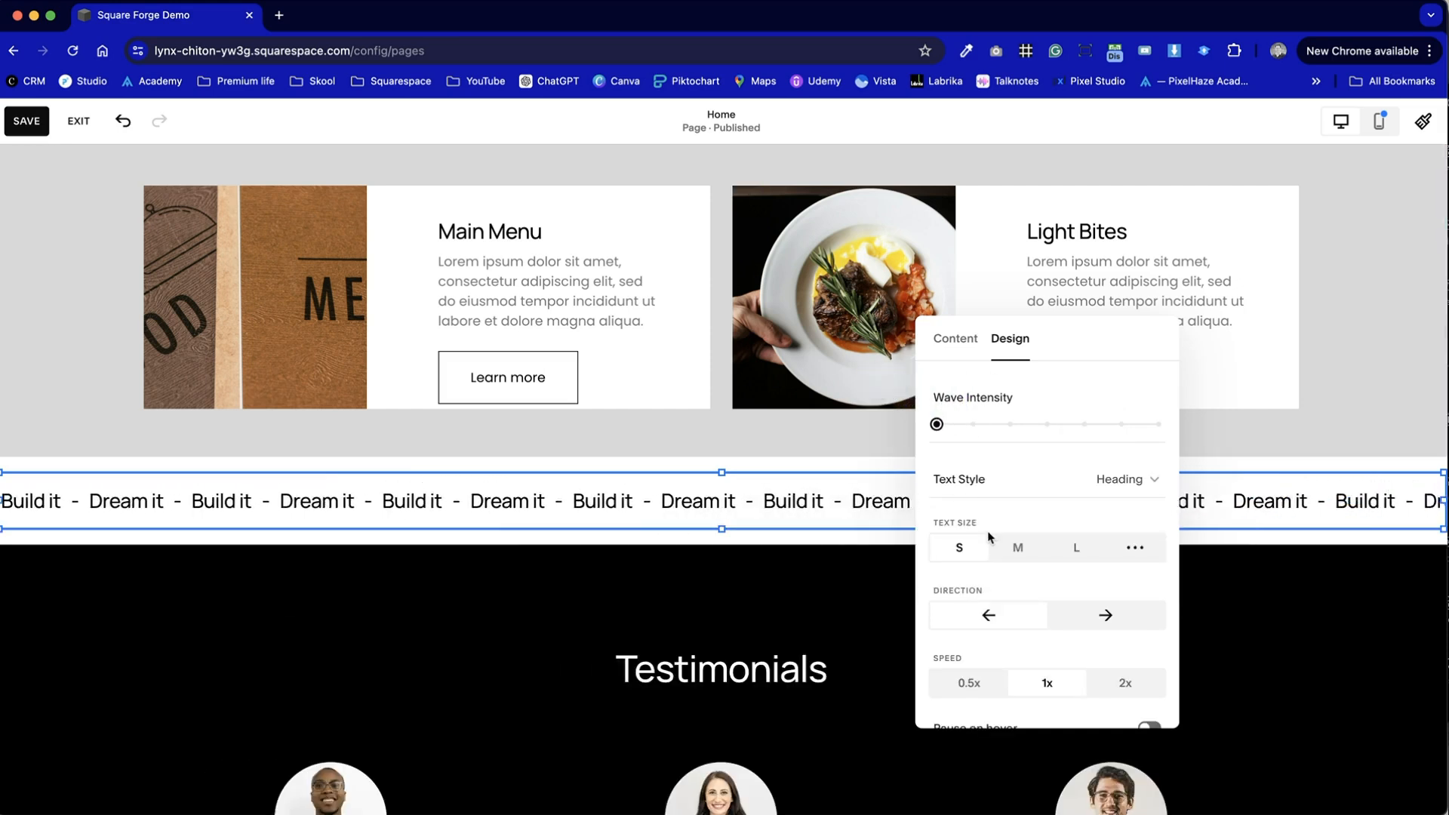
scroll(987, 532, "down", 3)
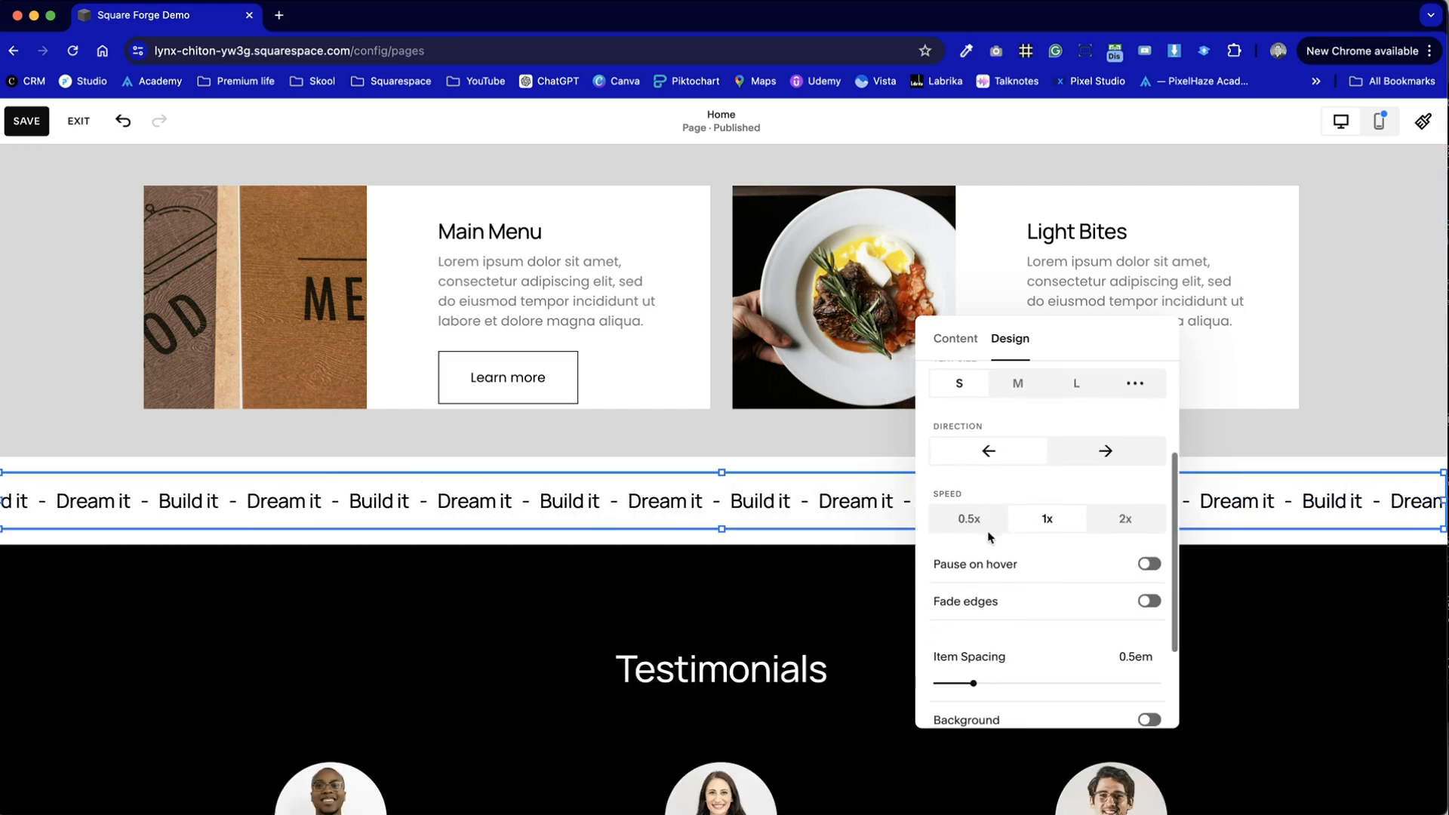
left_click(969, 518)
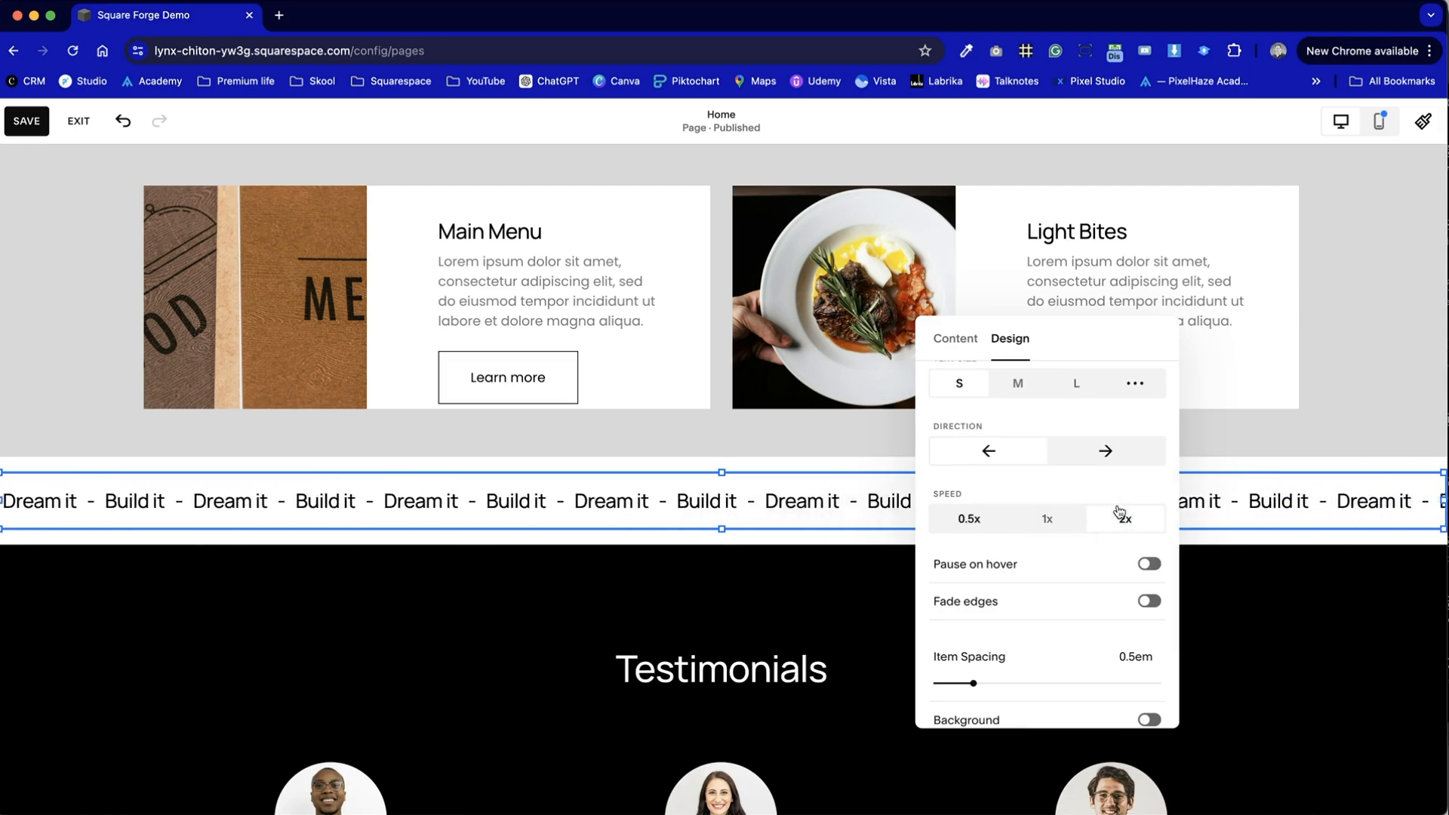
left_click(965, 521)
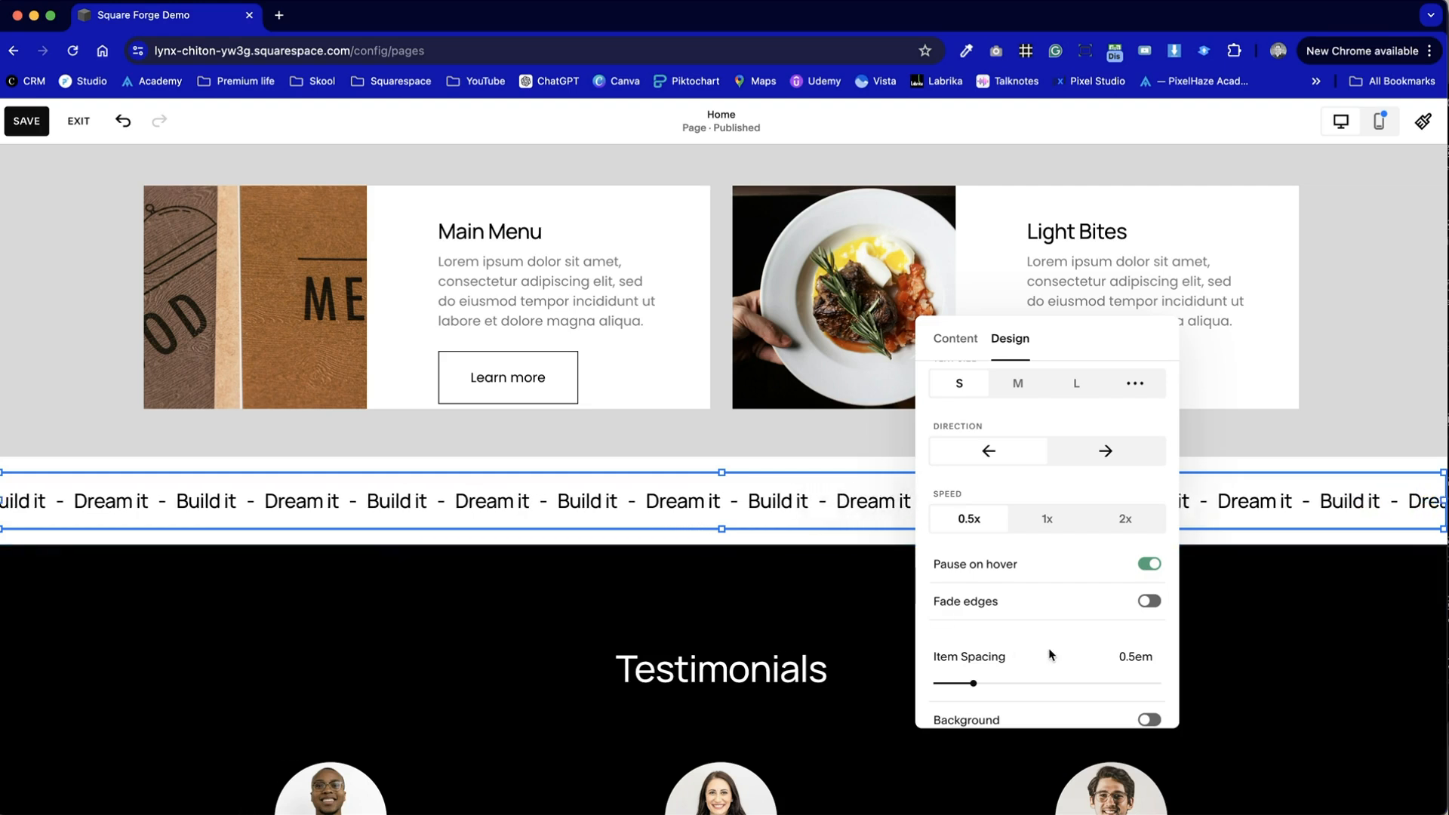
left_click(1146, 604)
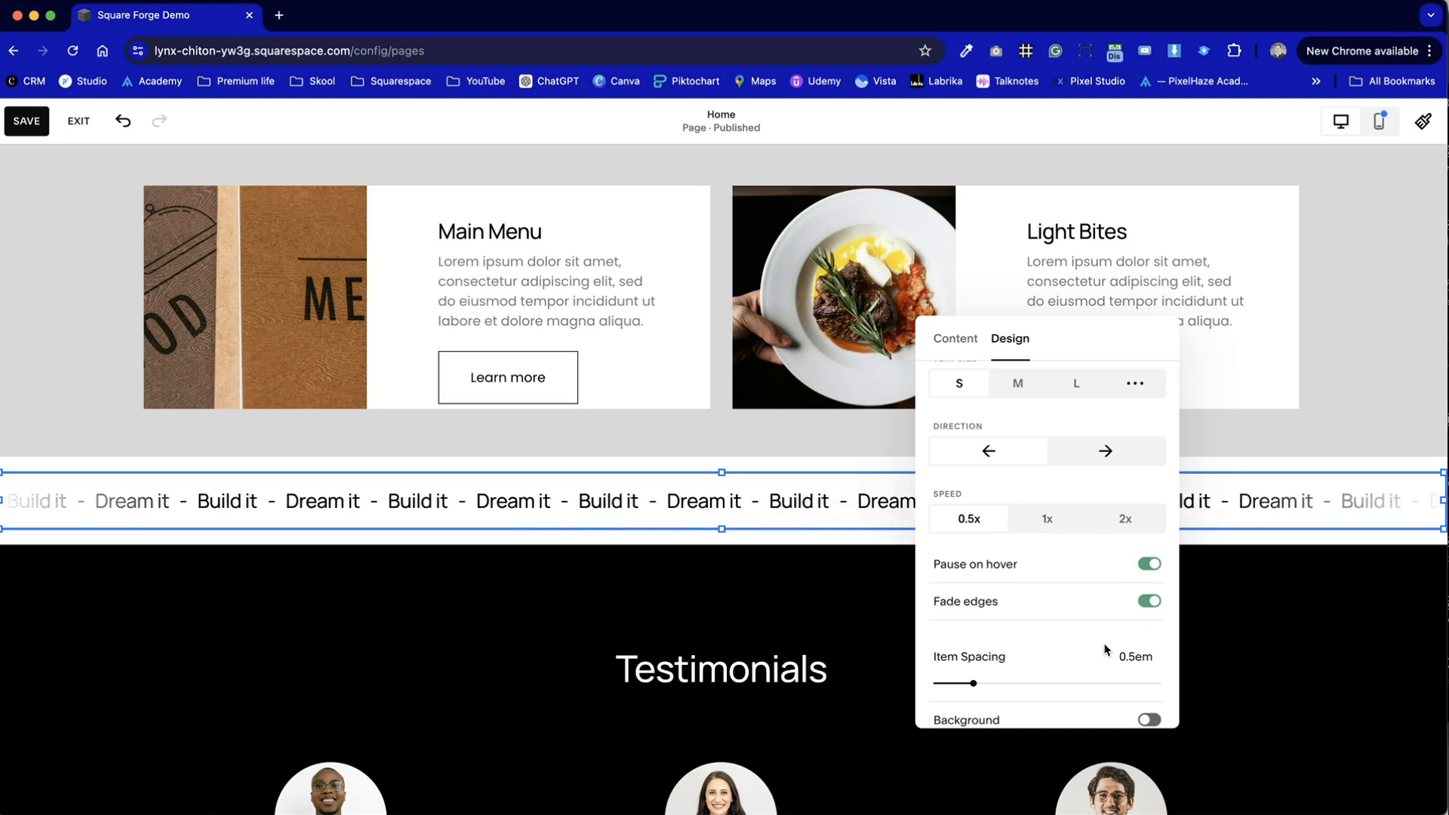
scroll(988, 664, "down", 3)
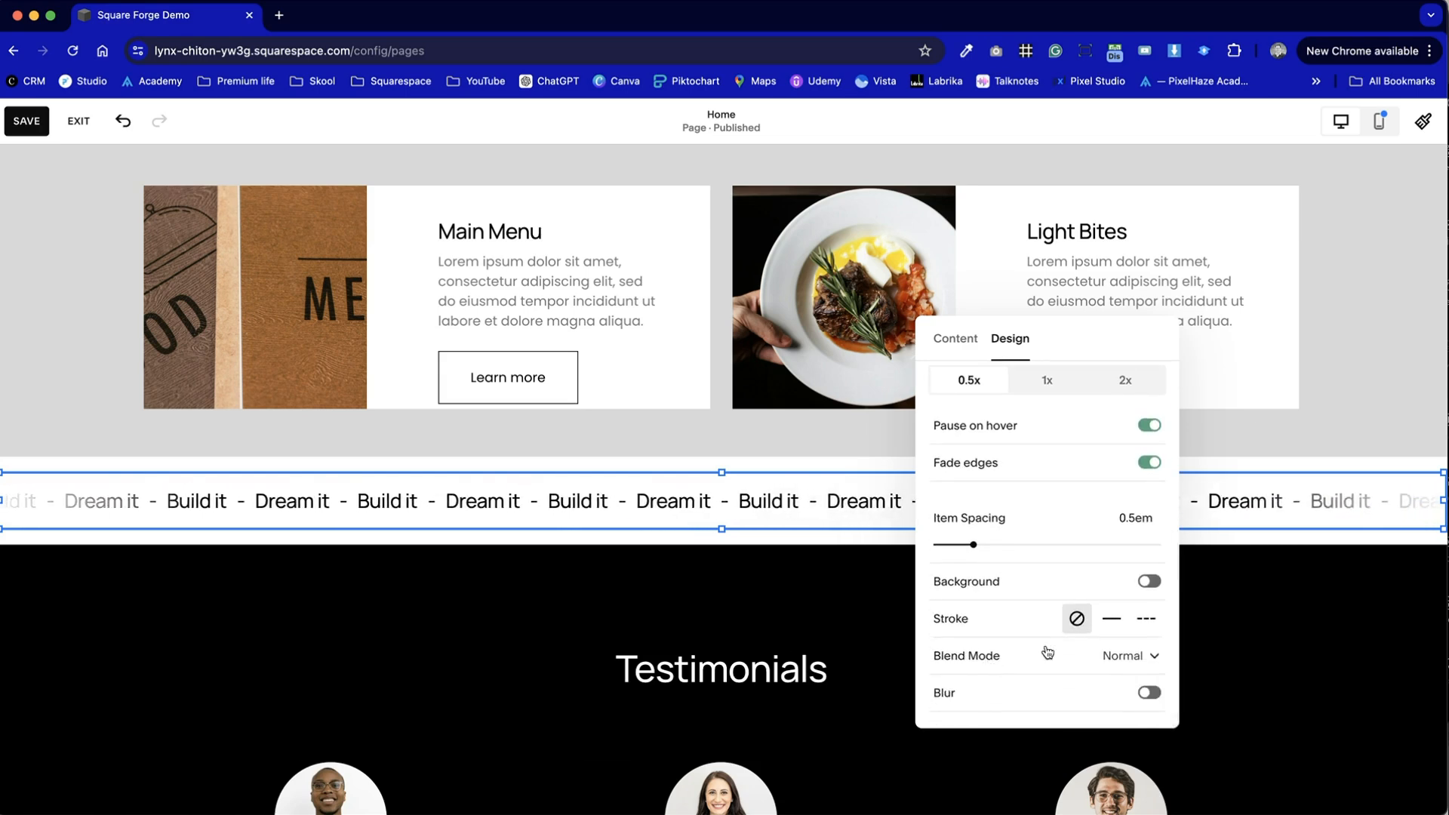
- Try a solid stroke on the Scrolling block, then remove it
left_click(1112, 619)
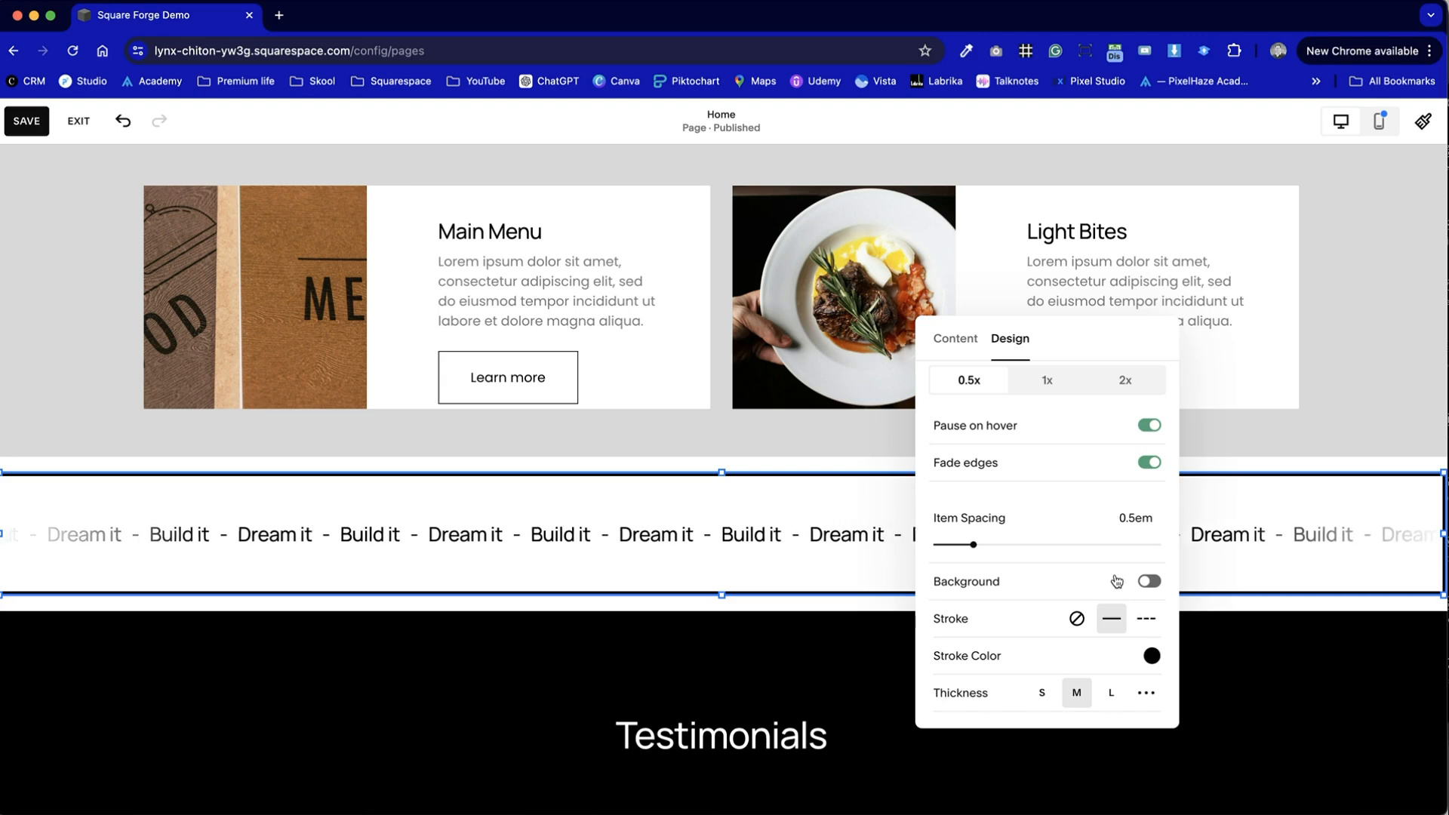
left_click(1076, 618)
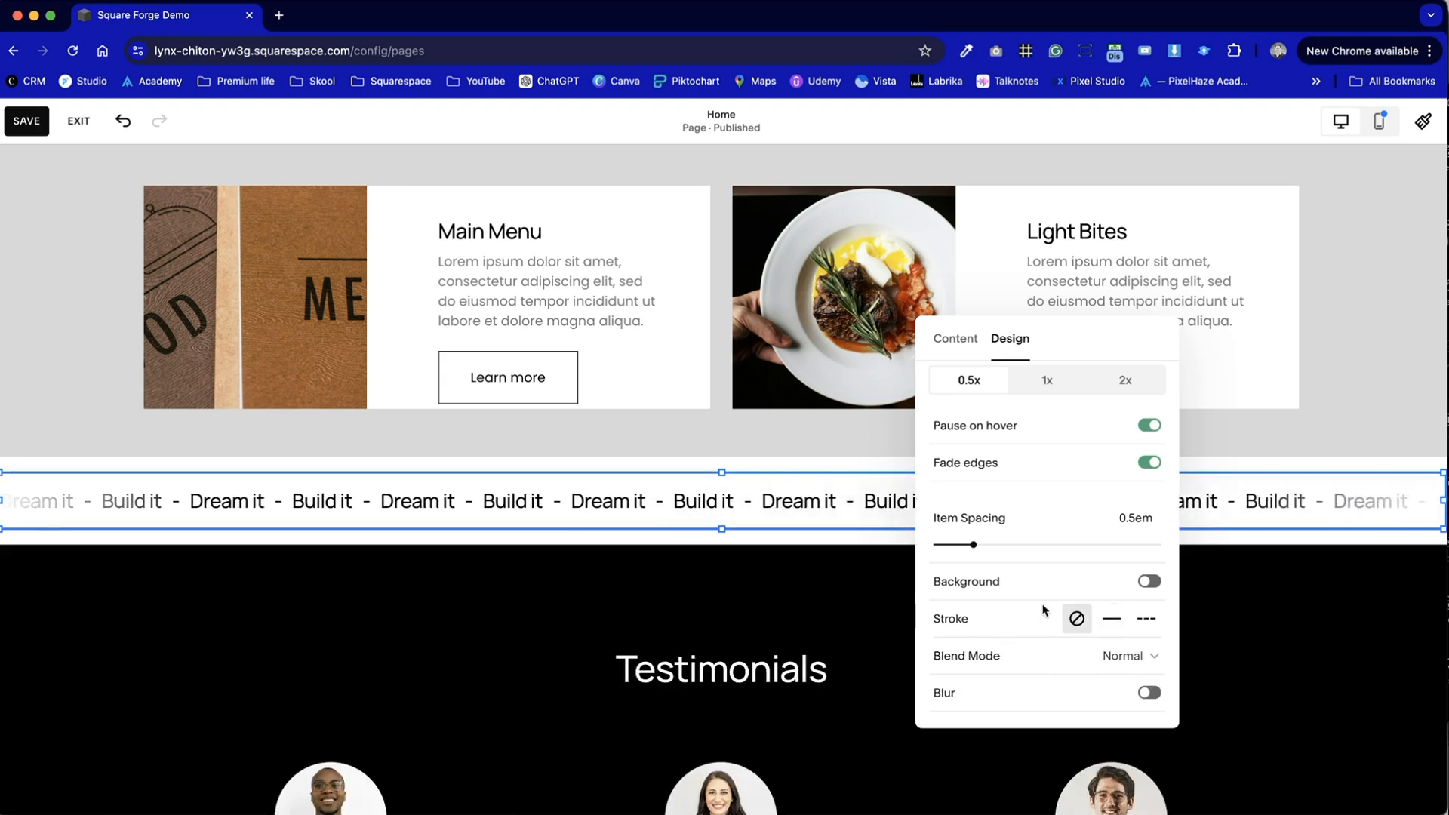
left_click(1301, 436)
- Save the changes to the Home page
scroll(1299, 436, "up", 5)
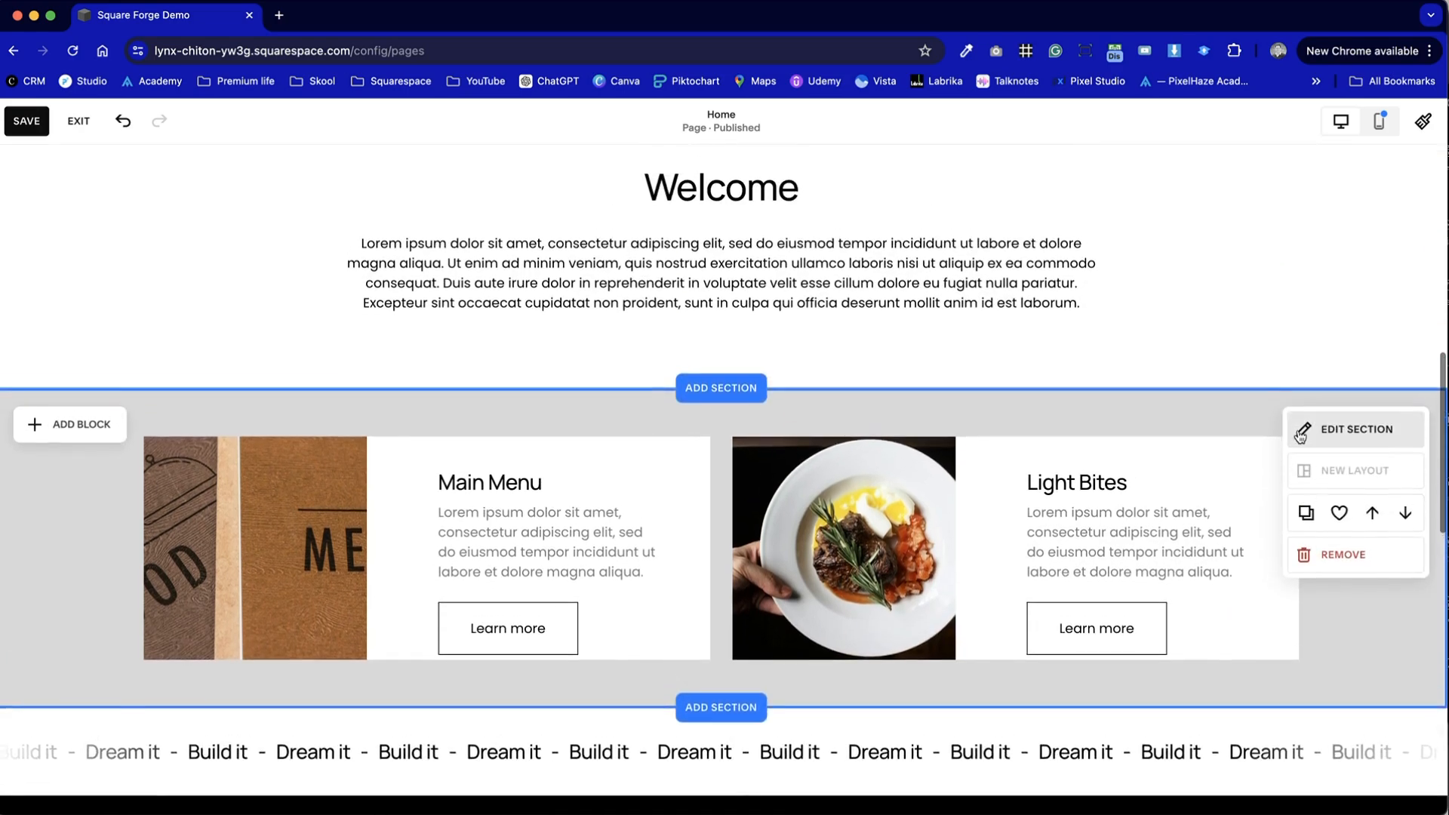
scroll(1300, 437, "up", 4)
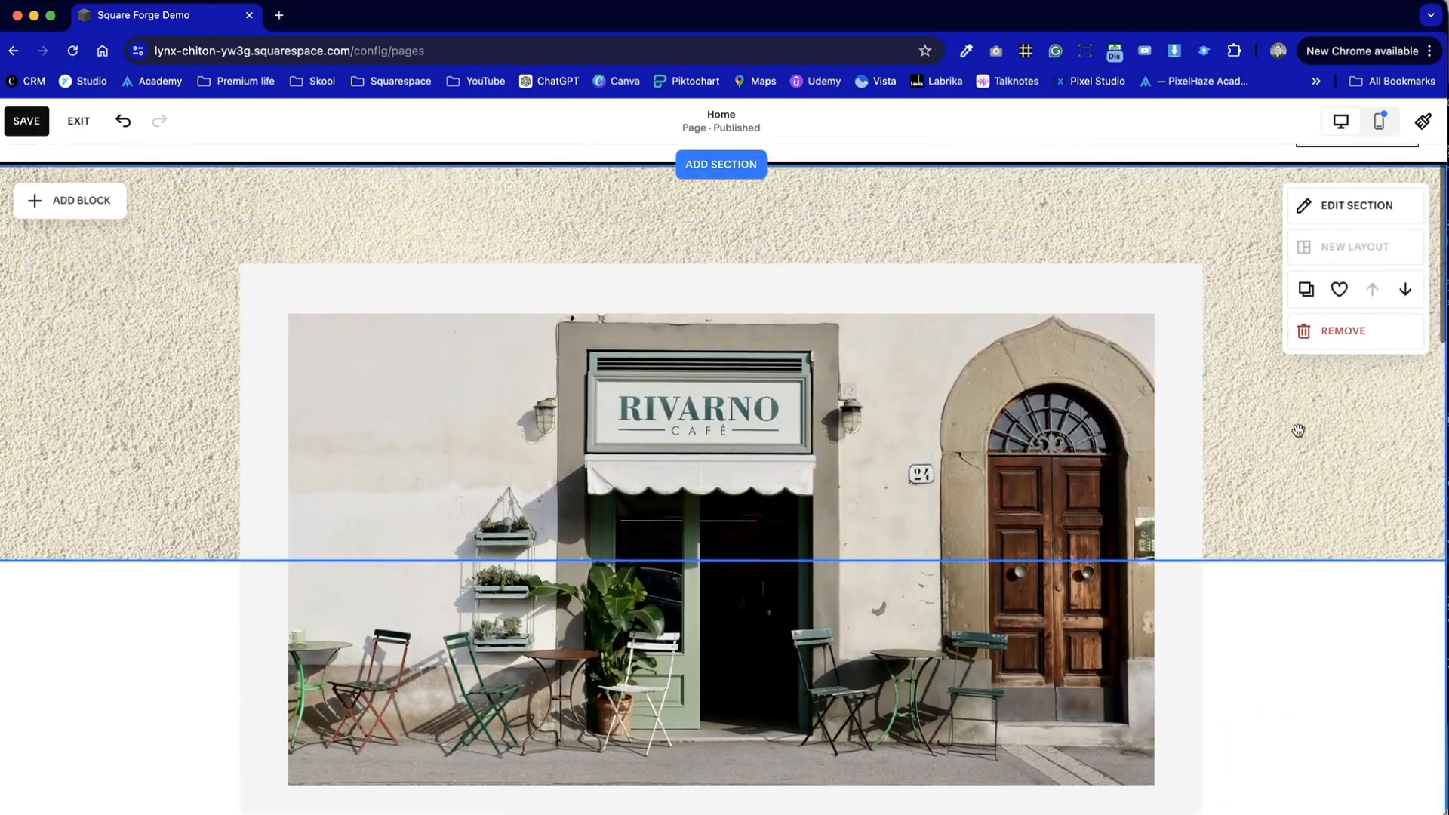
scroll(1297, 436, "down", 5)
scroll(1297, 434, "up", 7)
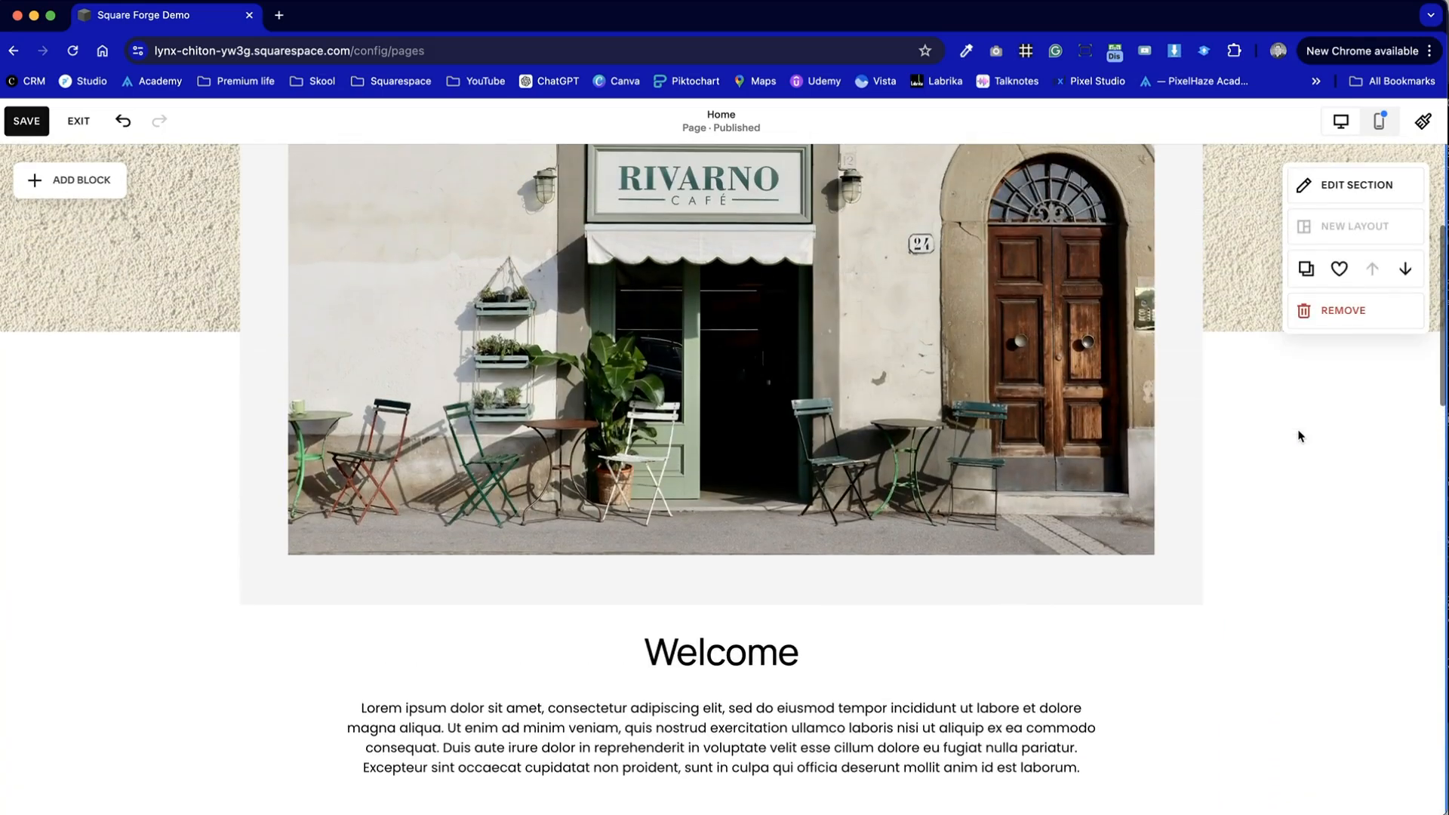
left_click(30, 124)
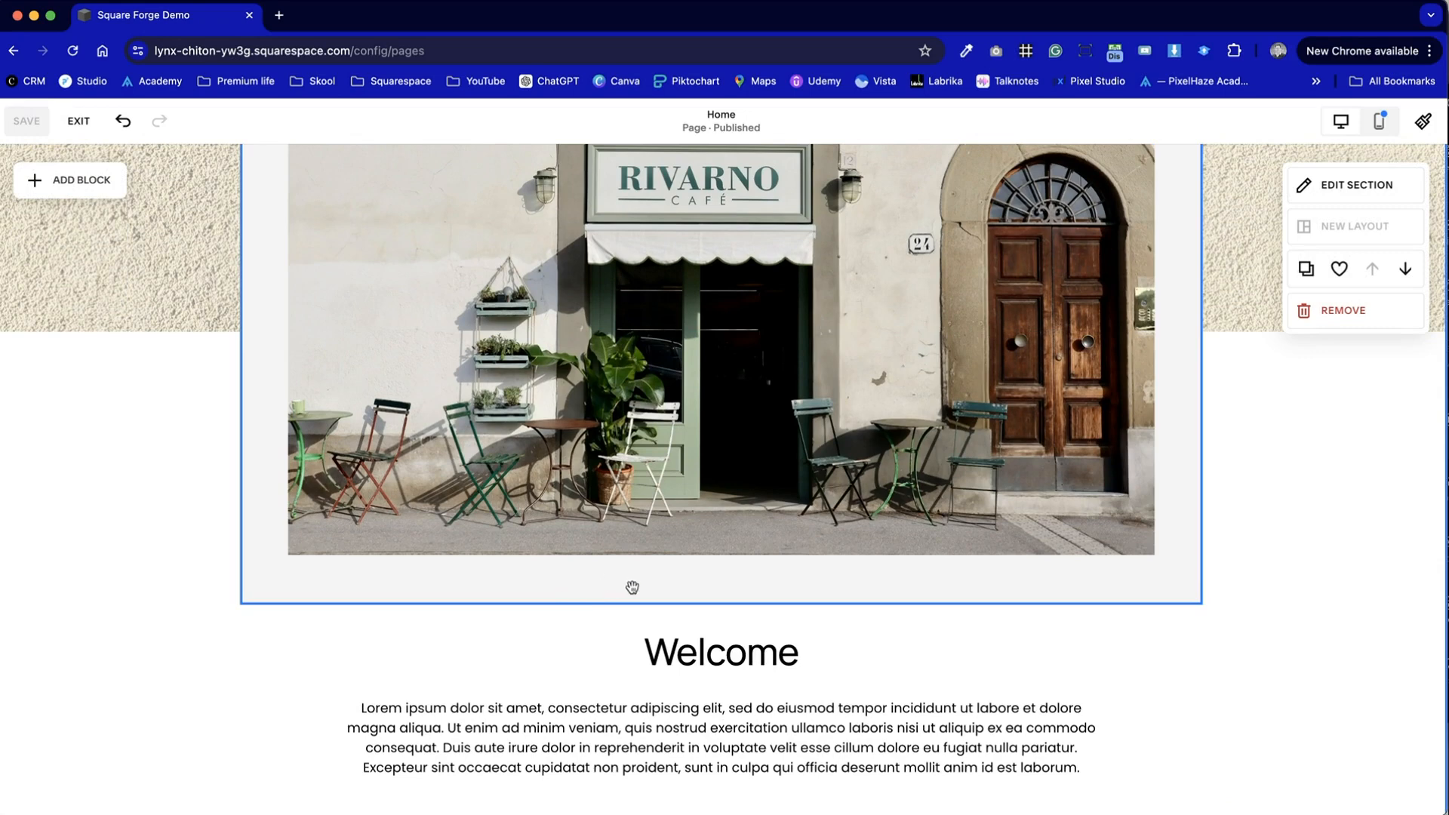
- Move the Welcome text block down a few rows and extend the section's lower edge to leave more space beneath it
scroll(633, 589, "down", 3)
scroll(635, 592, "up", 1)
left_click(1122, 660)
left_click(713, 528)
left_click(713, 528)
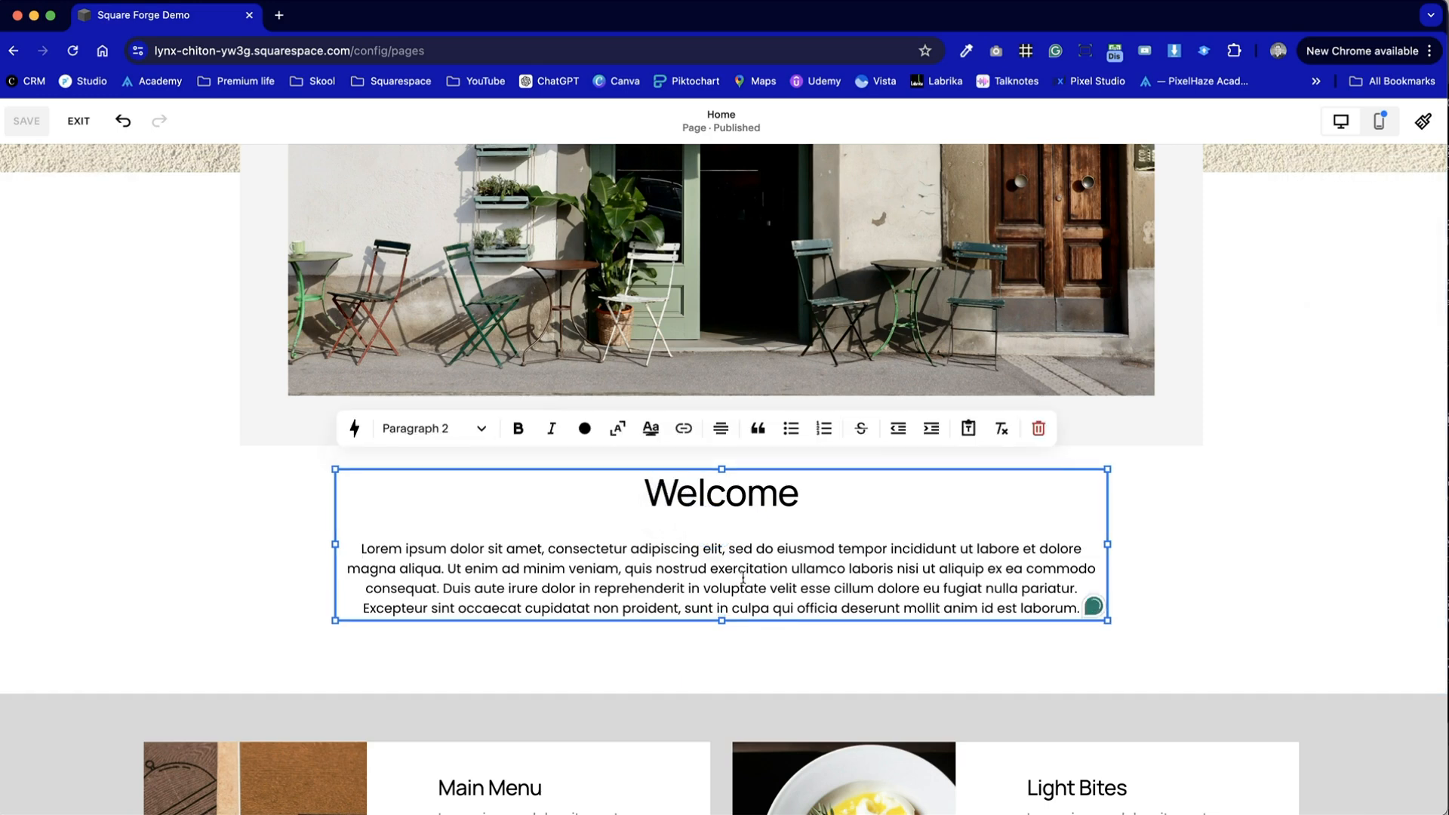
left_click_drag(769, 617, 768, 683)
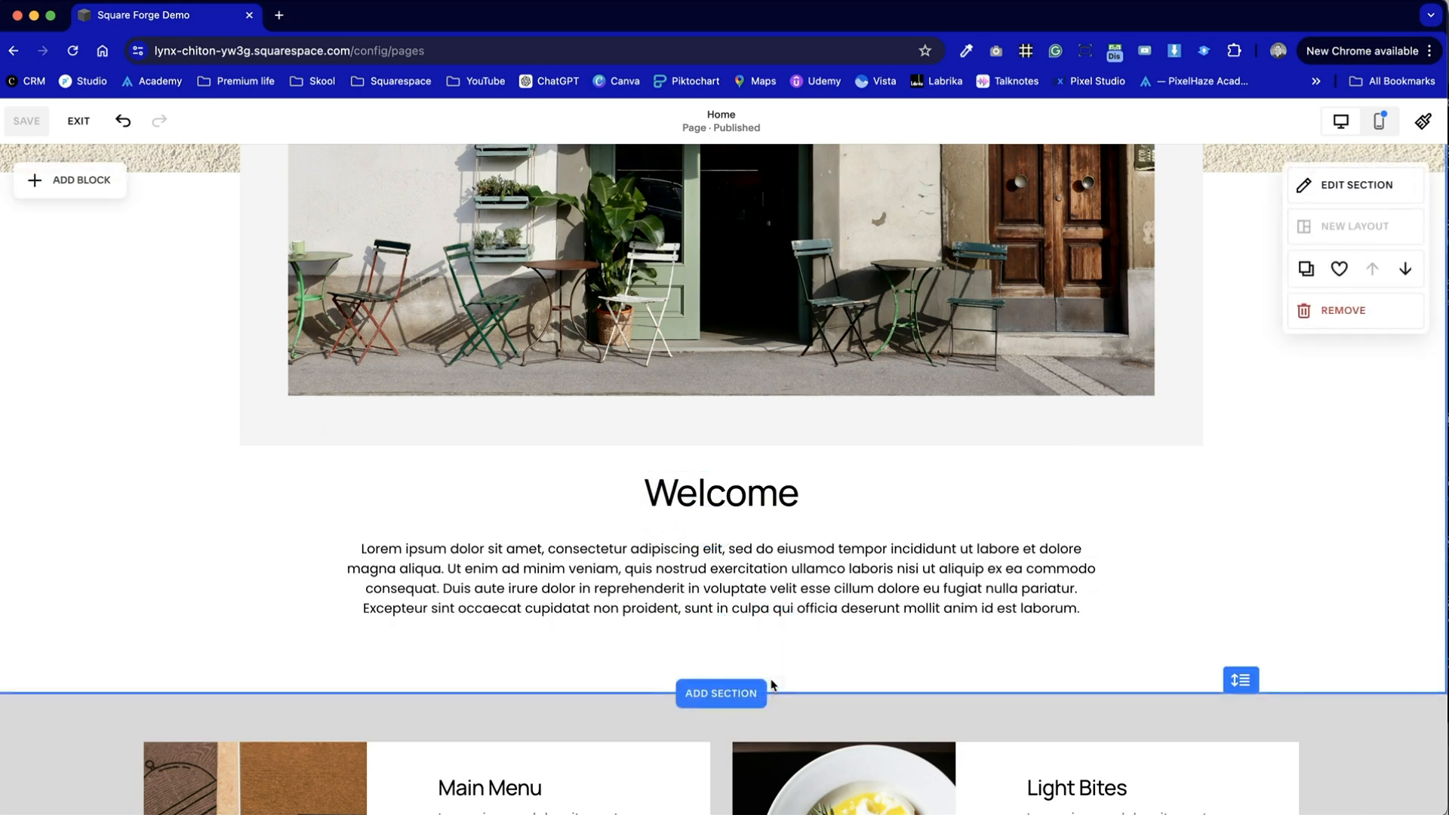
left_click_drag(794, 604, 785, 670)
left_click(1271, 655)
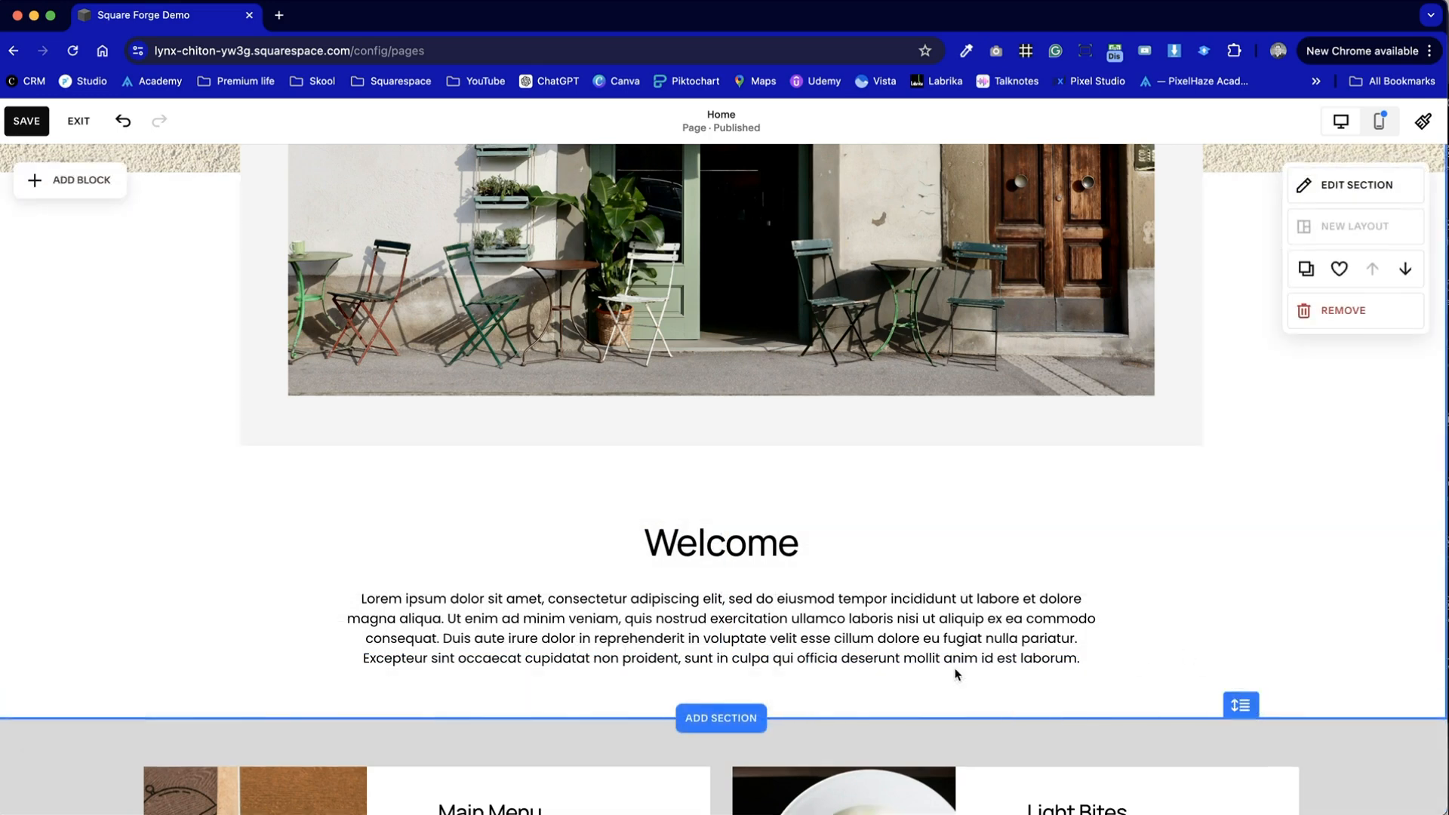
left_click_drag(1238, 704, 1240, 729)
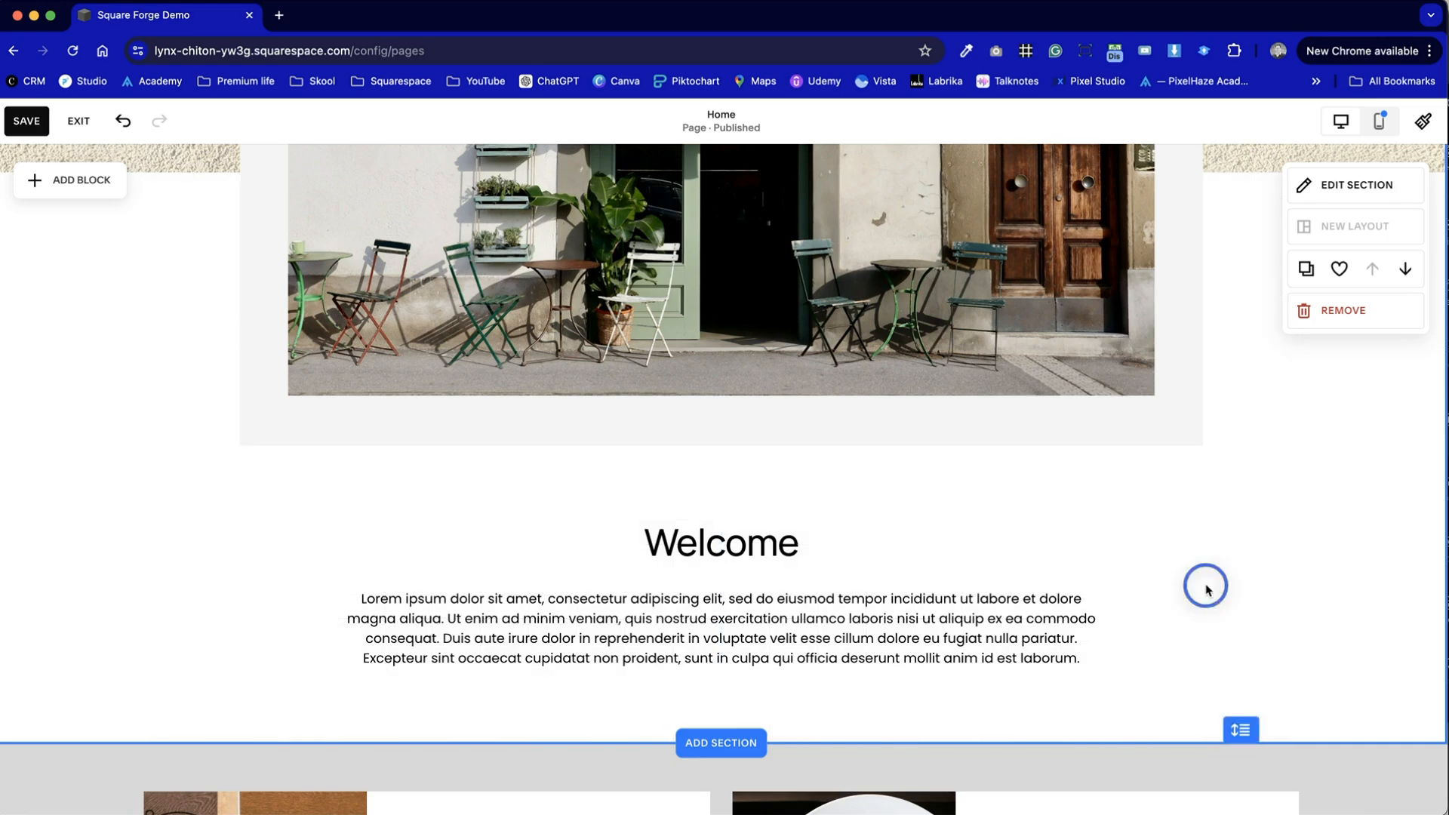
- Extend the light grey shape behind the café photo downward, leaving a wider strip beneath the photo
left_click(795, 443)
left_click_drag(719, 443, 719, 495)
left_click(1342, 614)
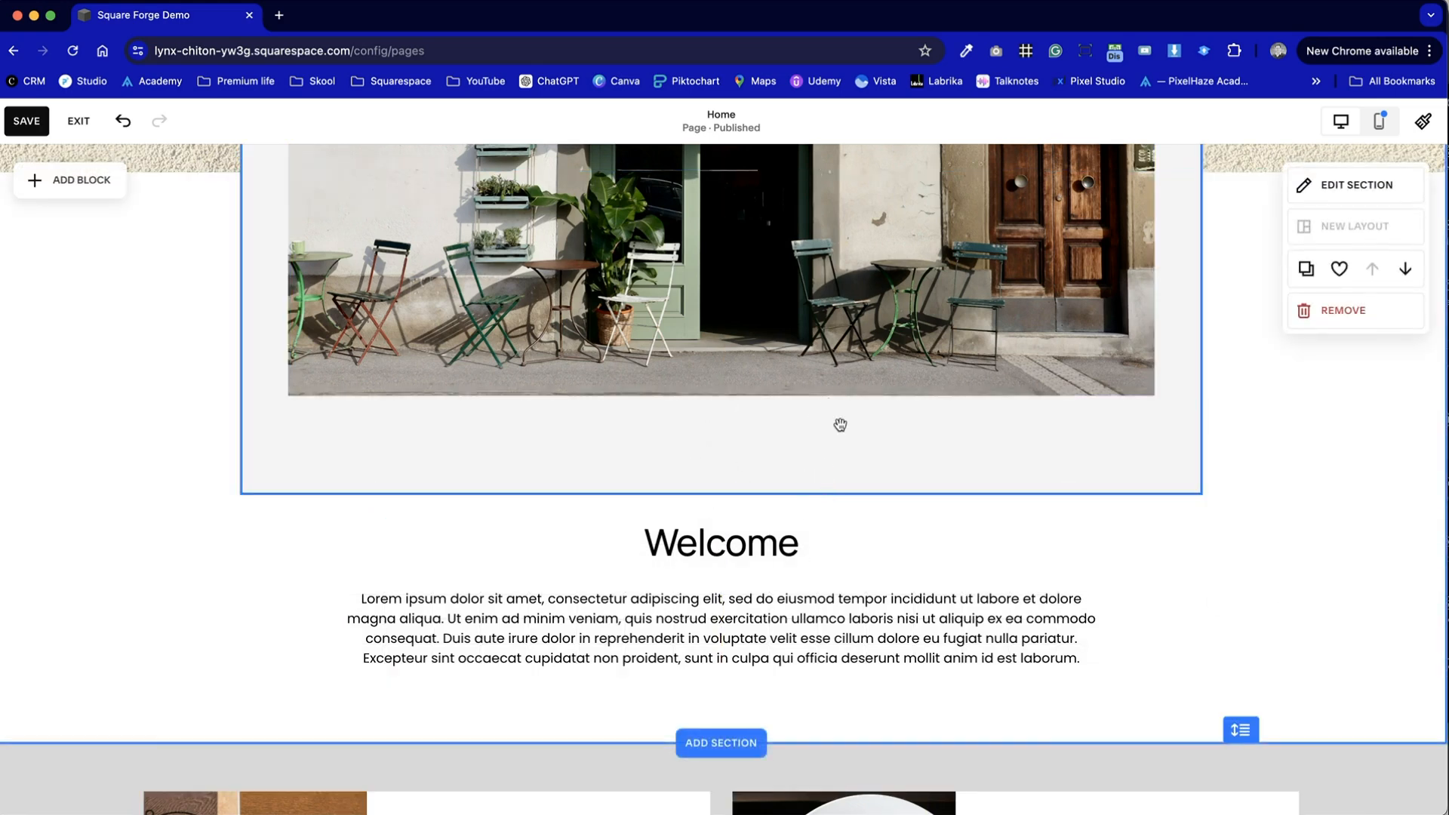
- Shift the Welcome text block slightly lower to leave a gap under the extended grey shape
left_click(778, 622)
mouse_move(760, 661)
left_mouse_down()
mouse_move(777, 708)
mouse_move(777, 683)
left_mouse_up()
left_click(767, 694)
left_click(1174, 661)
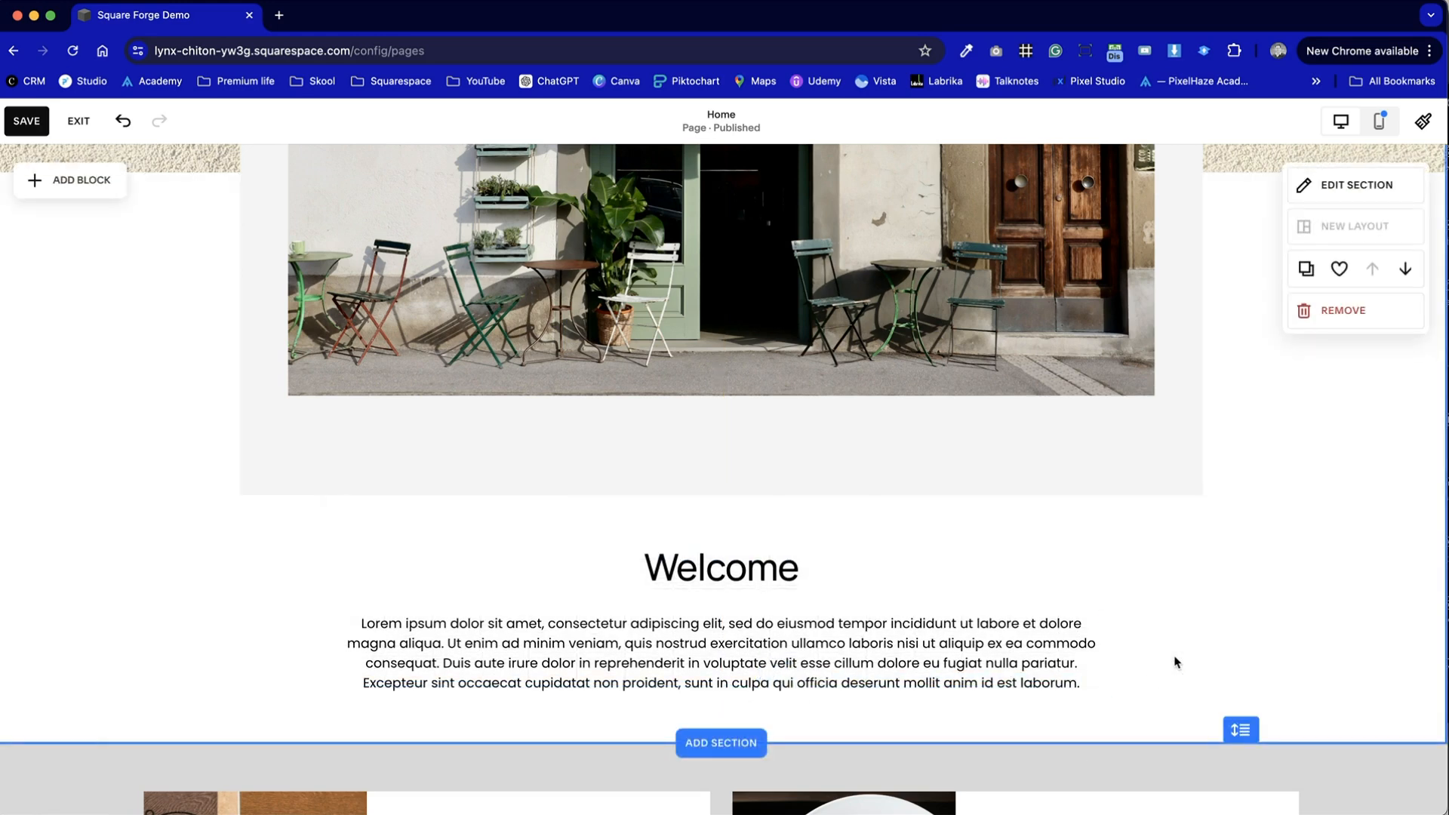
- Add a Scrolling block to the café photo section and place it on the grey strip beneath the photo
scroll(1238, 642, "up", 2)
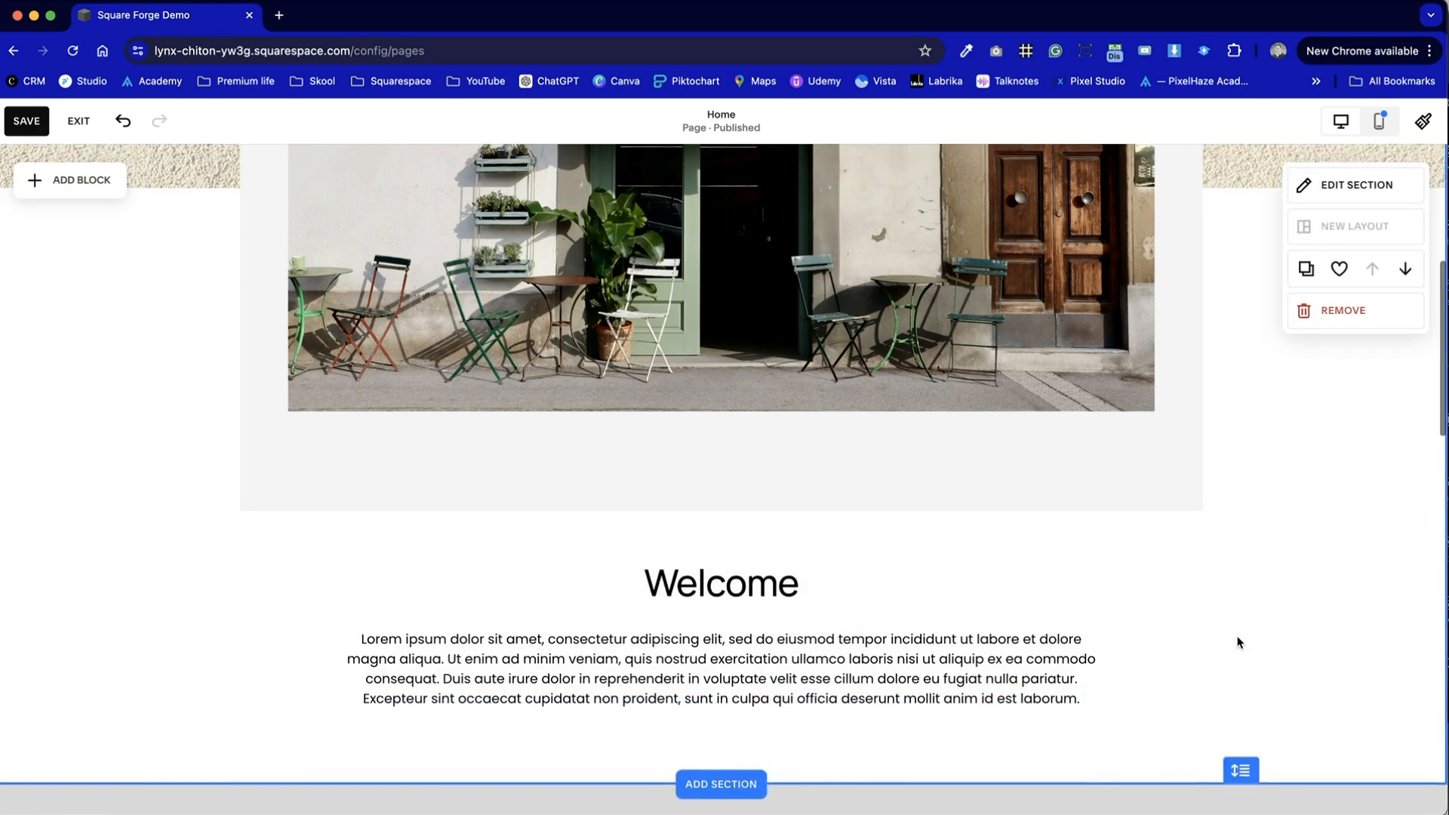
left_click(105, 182)
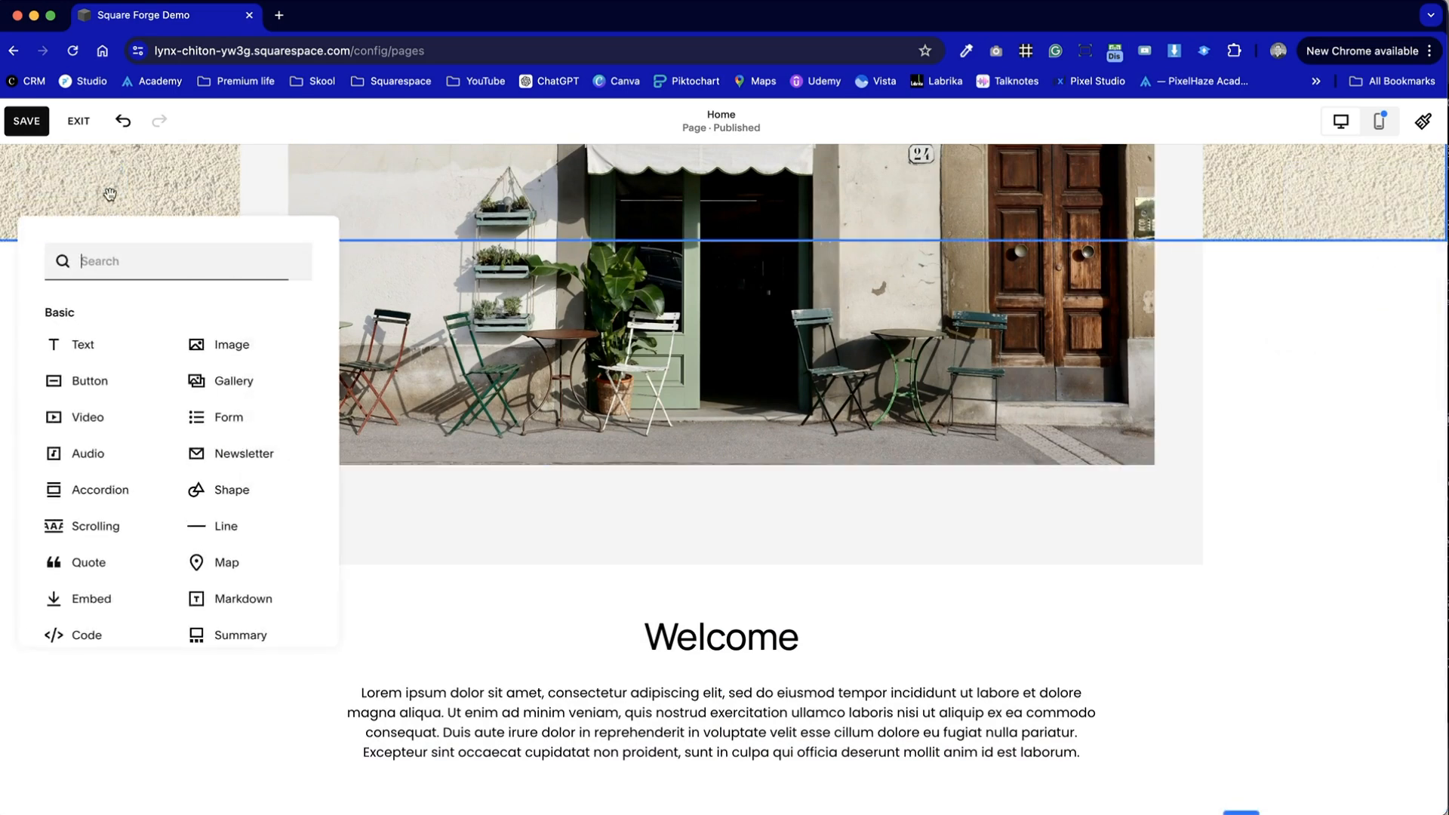
scroll(163, 538, "down", 2)
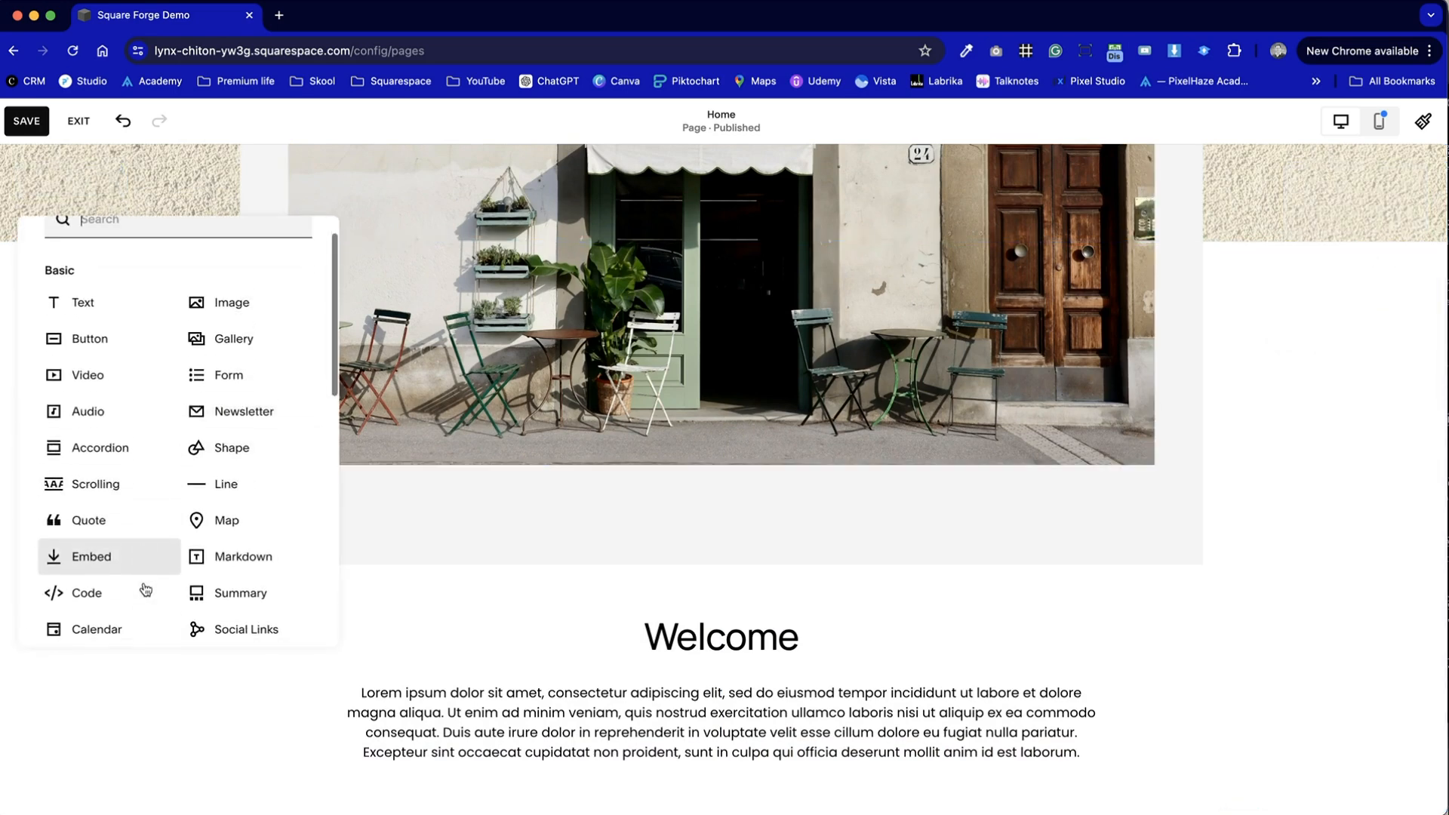
left_click(134, 473)
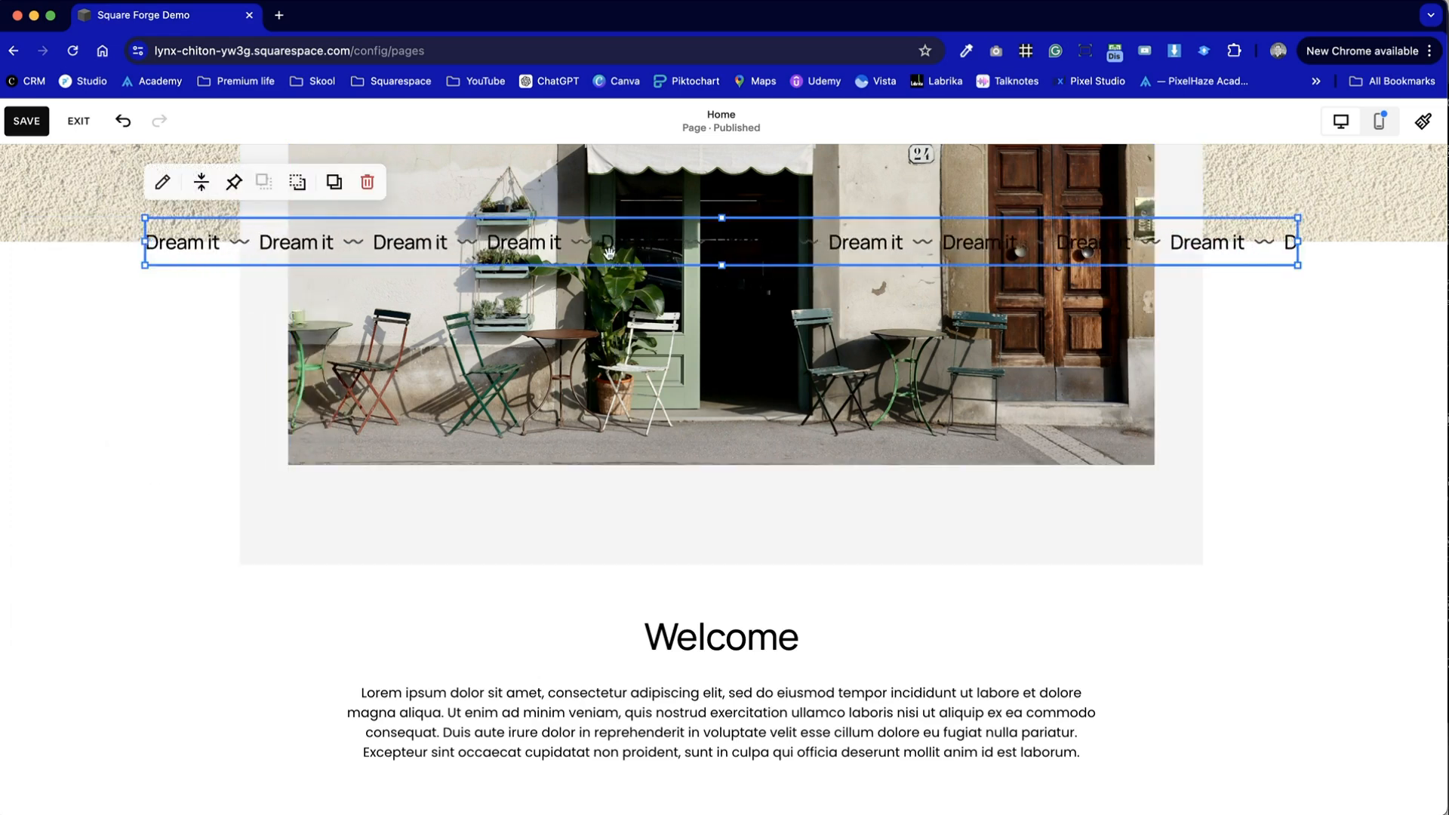
left_click_drag(619, 245, 717, 537)
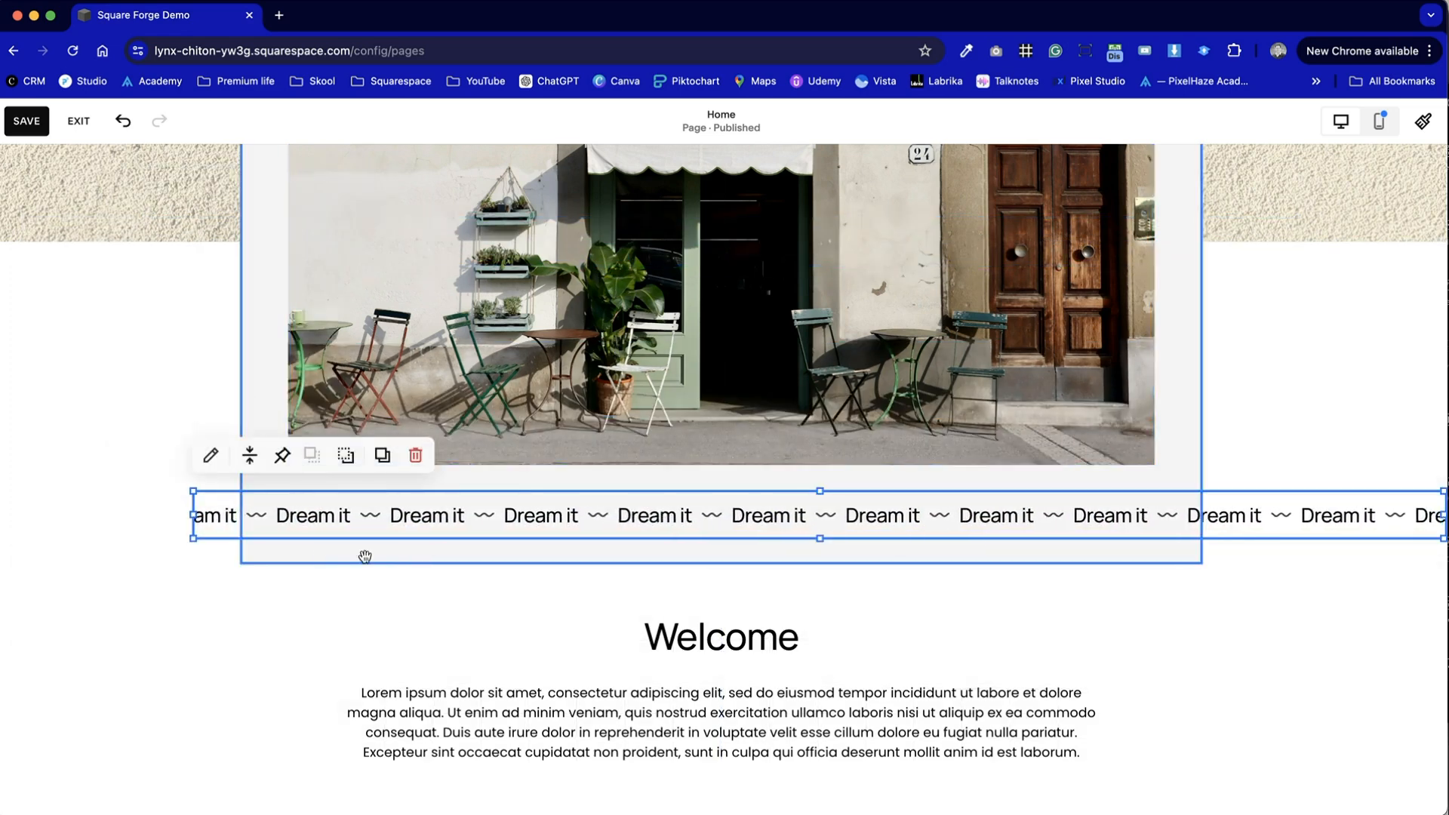
- Resize the new Scrolling block from both sides to match the width of the café photo
left_click_drag(228, 525, 289, 517)
left_click_drag(1424, 533, 1154, 515)
left_click(1243, 529)
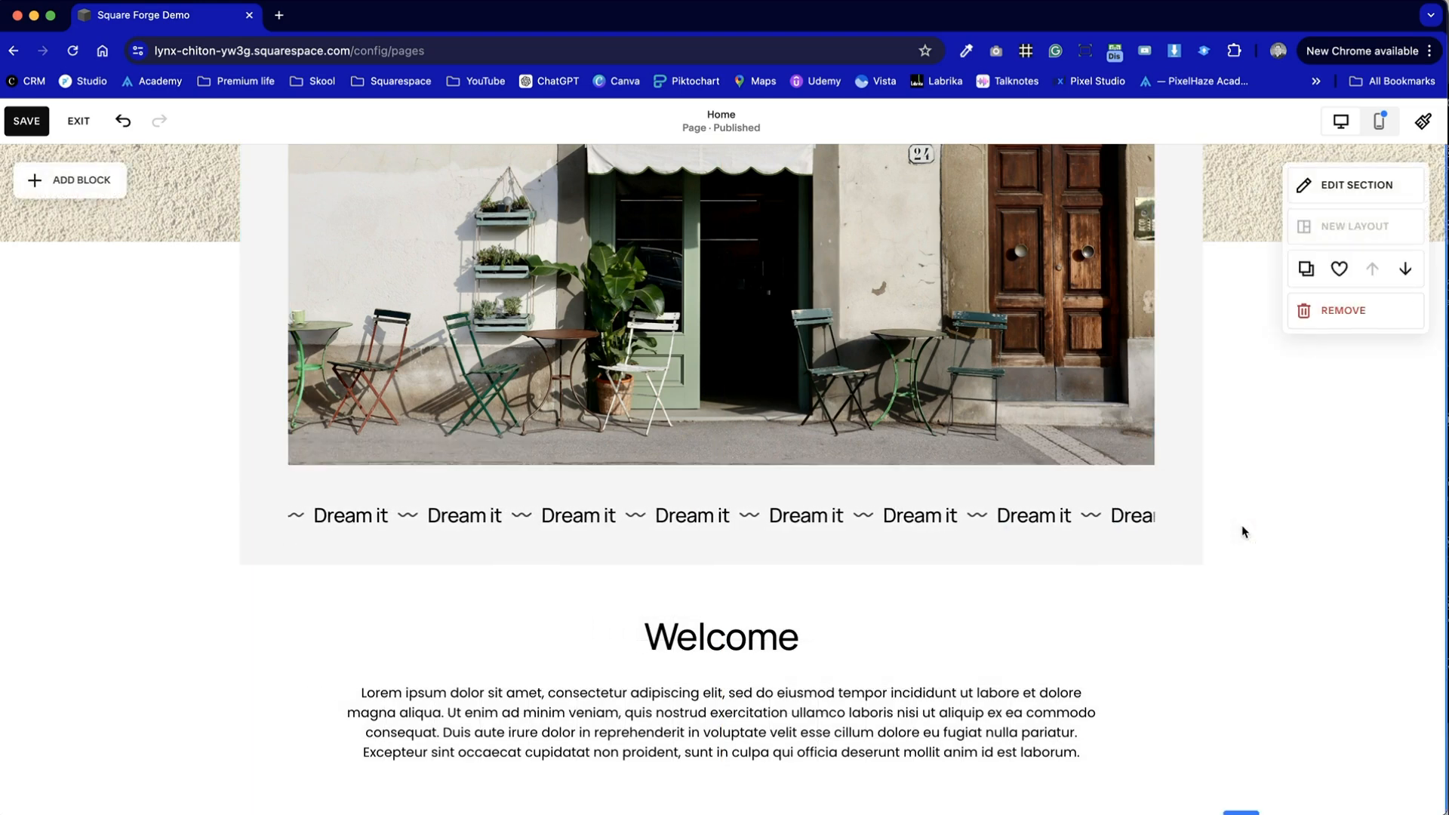
- Change the "Dream it" item of the Scrolling block under the photo to "New Menu"
scroll(1153, 678, "up", 3)
scroll(1153, 678, "down", 2)
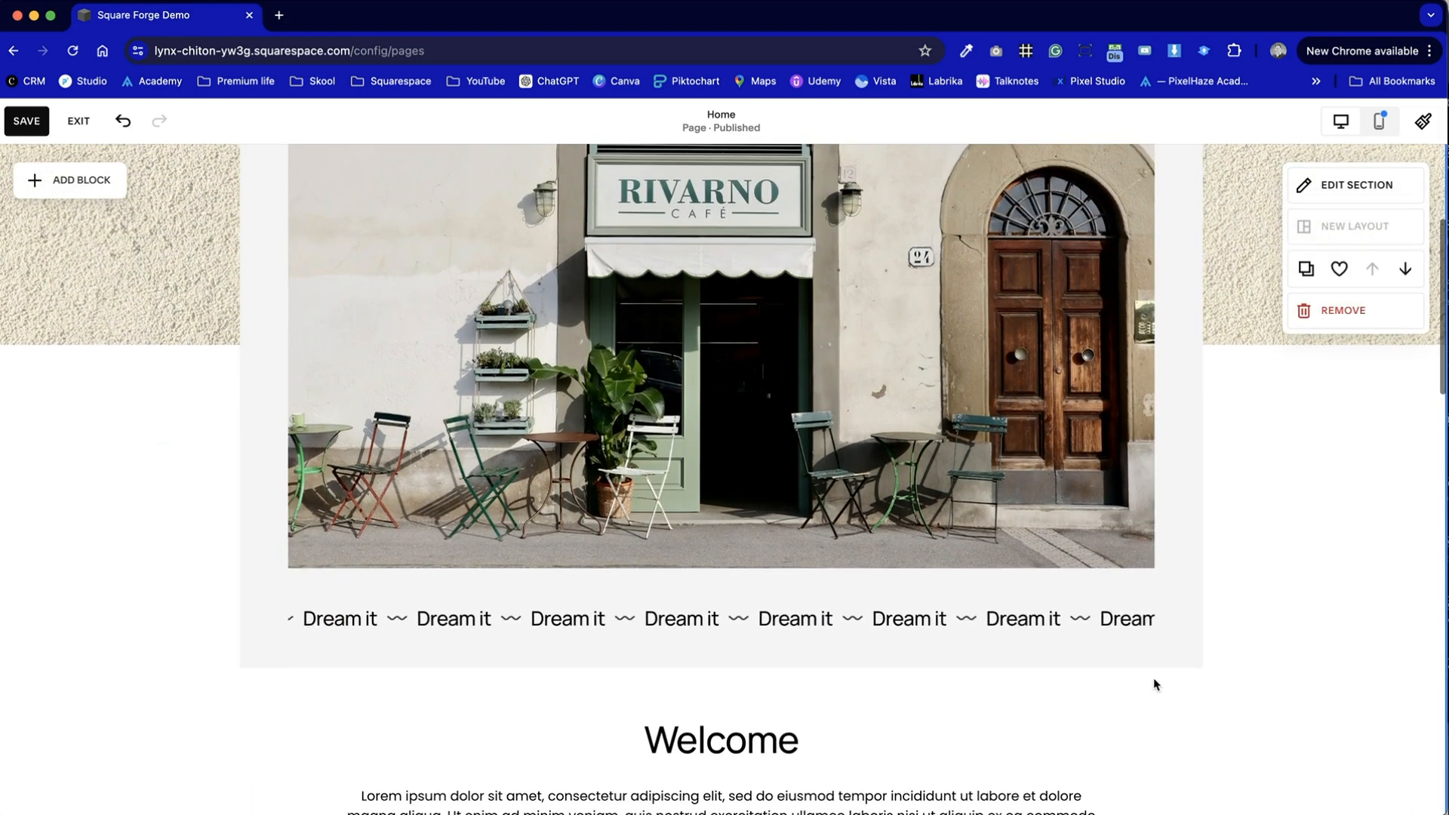
double_click(1034, 620)
left_click(1287, 480)
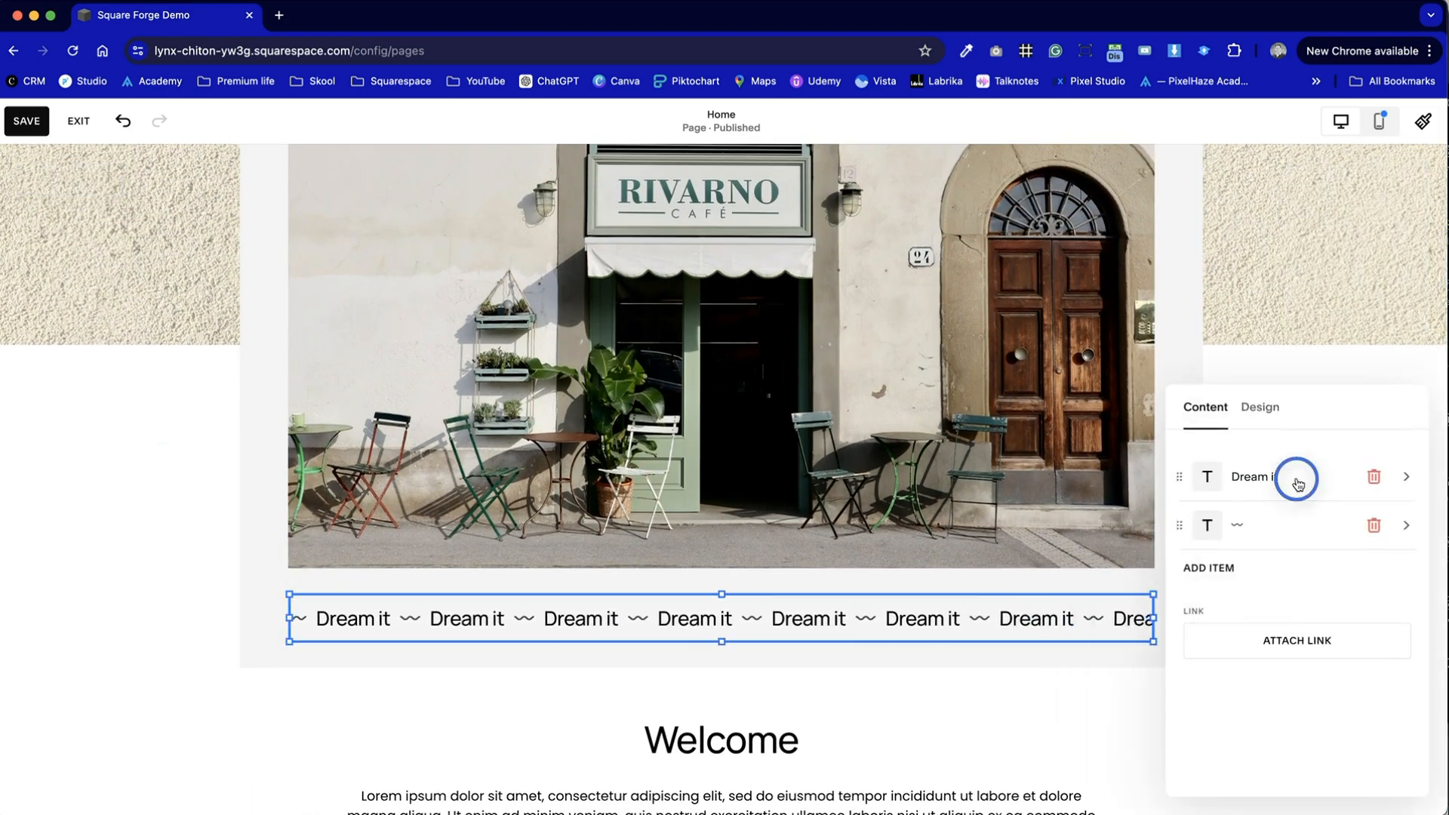
left_click_drag(1282, 479, 1170, 478)
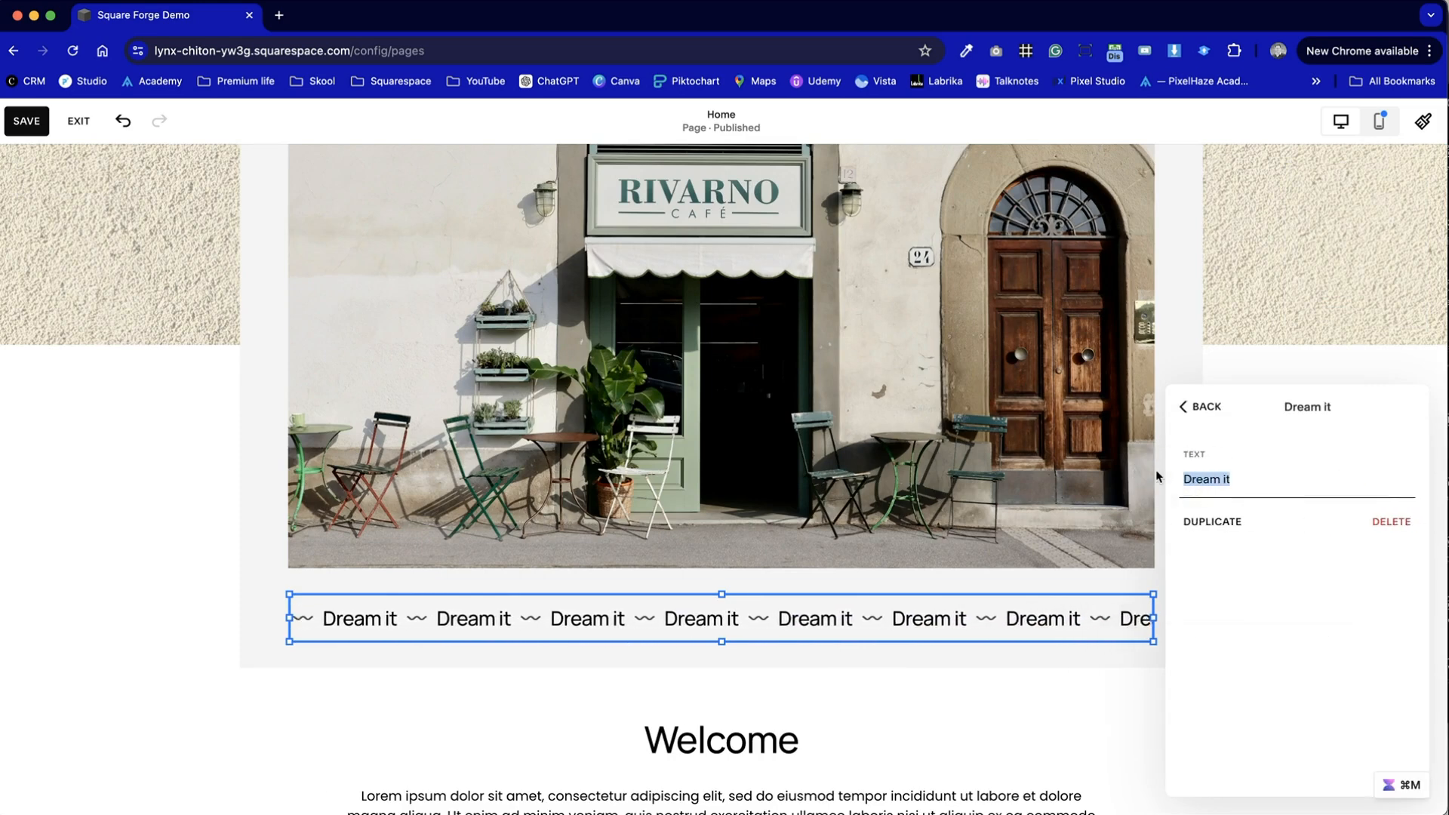
type("New Med")
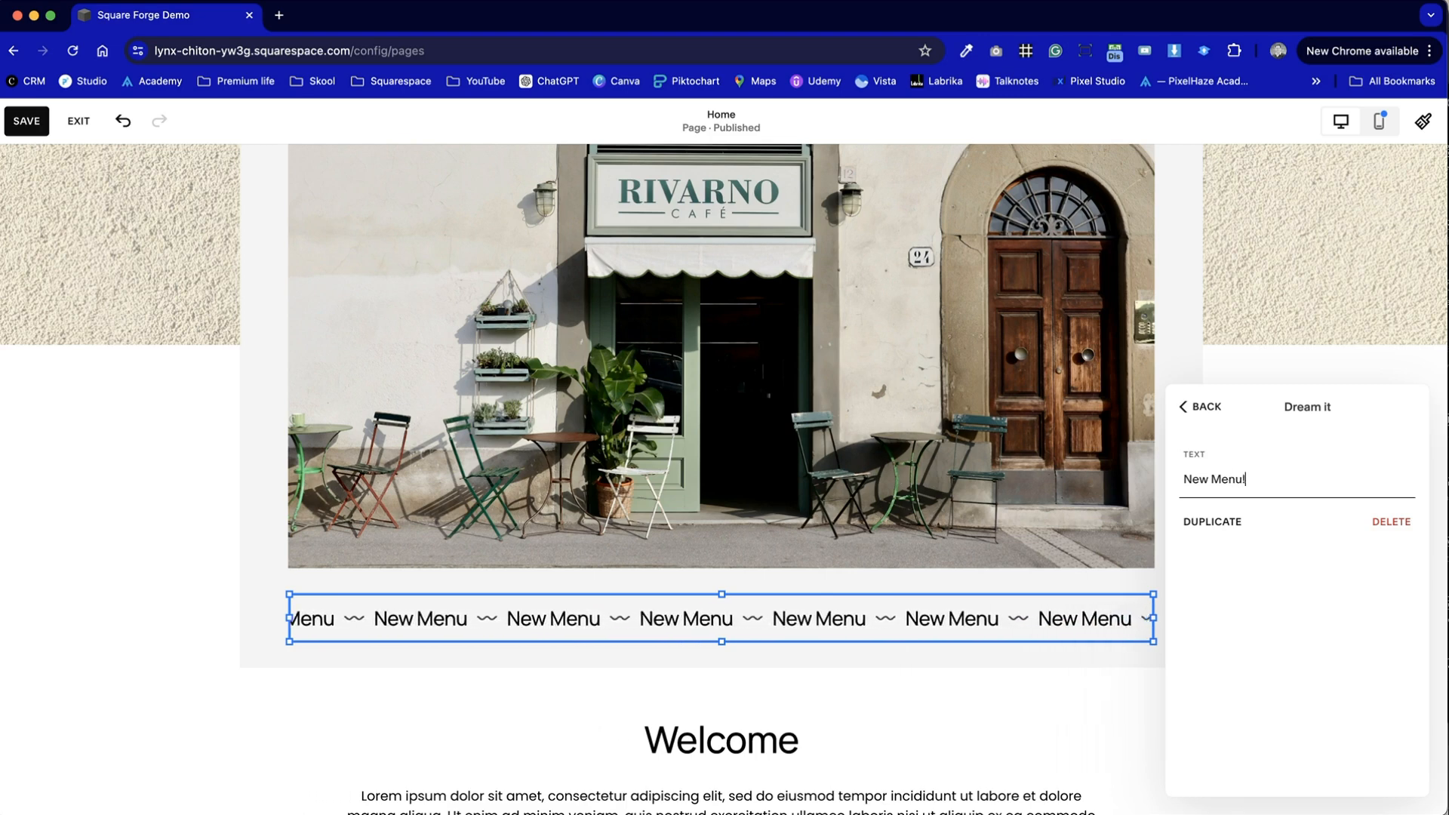
left_click(1202, 406)
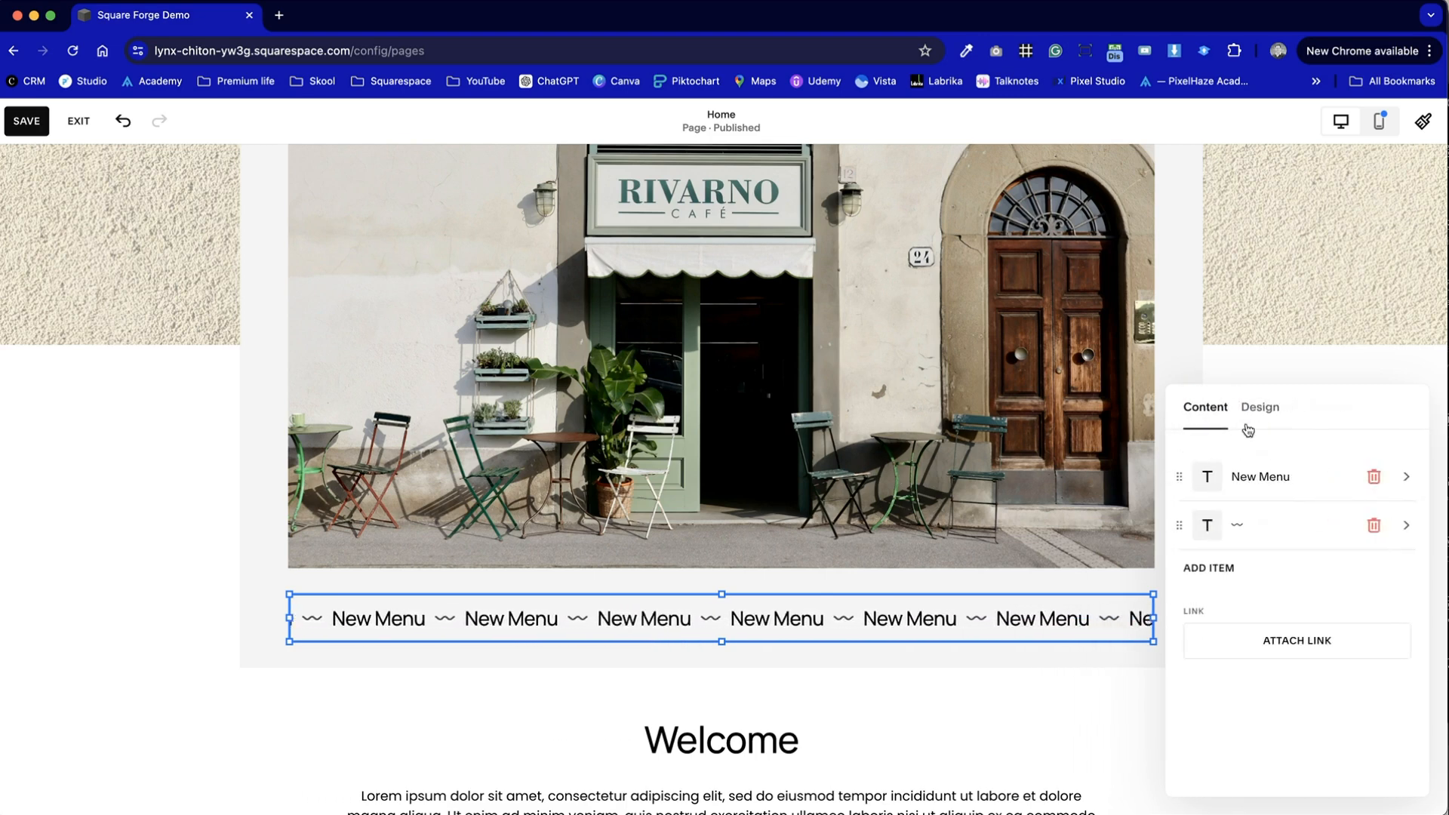
- Set the New Menu Scrolling block's speed to 0.5x and turn on Fade edges
left_click(1280, 408)
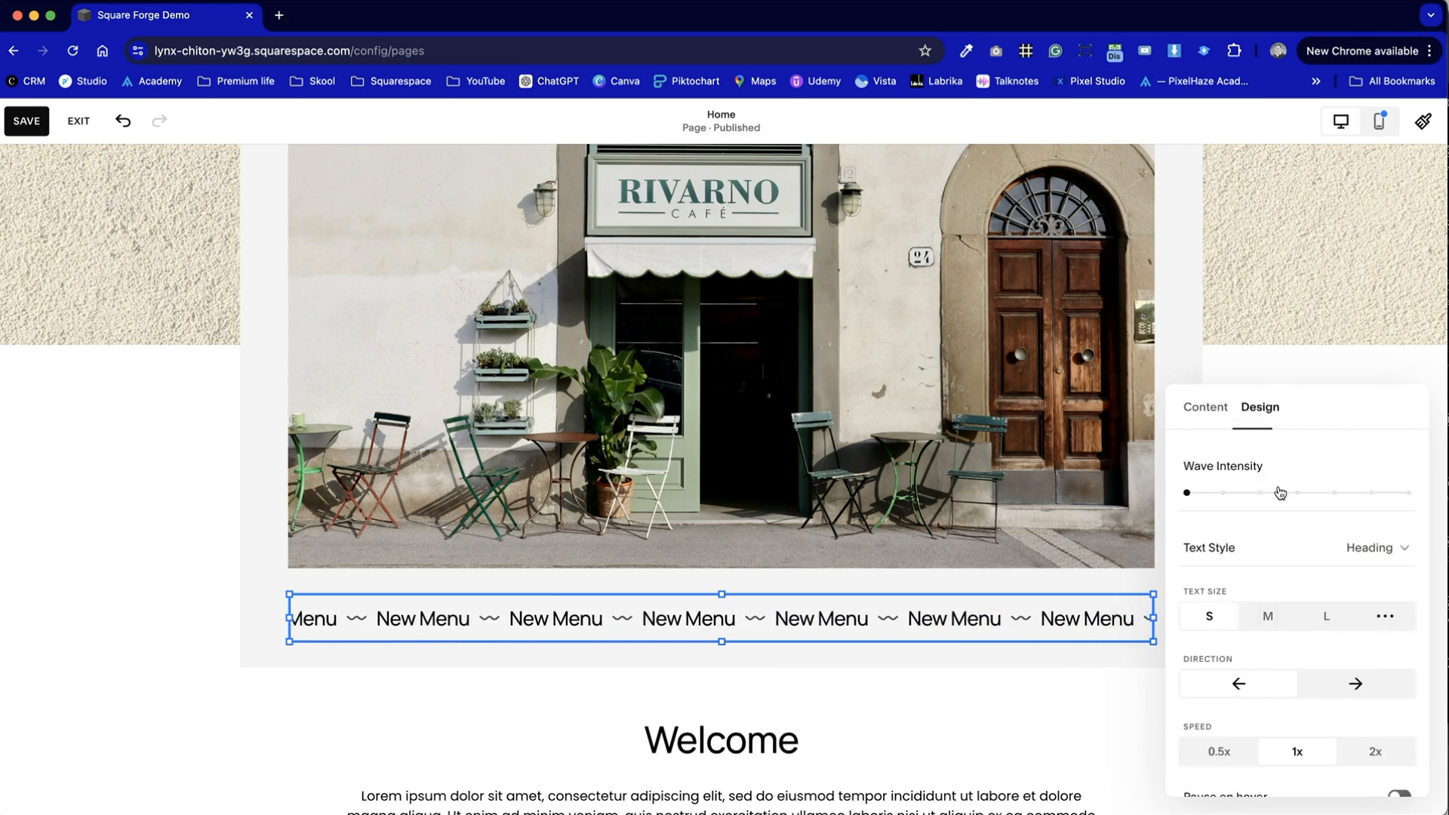
scroll(1226, 664, "down", 2)
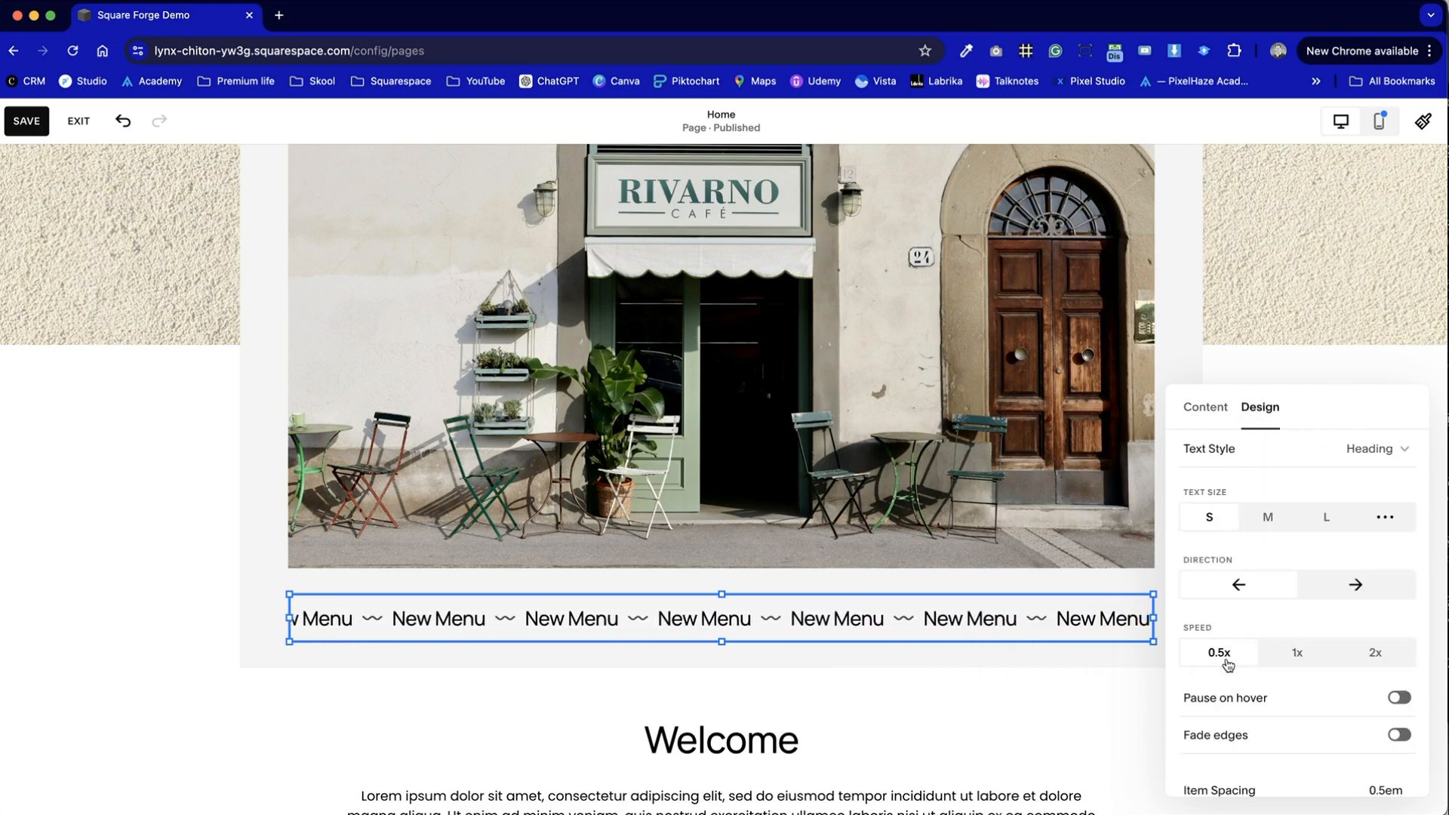
scroll(1226, 664, "down", 5)
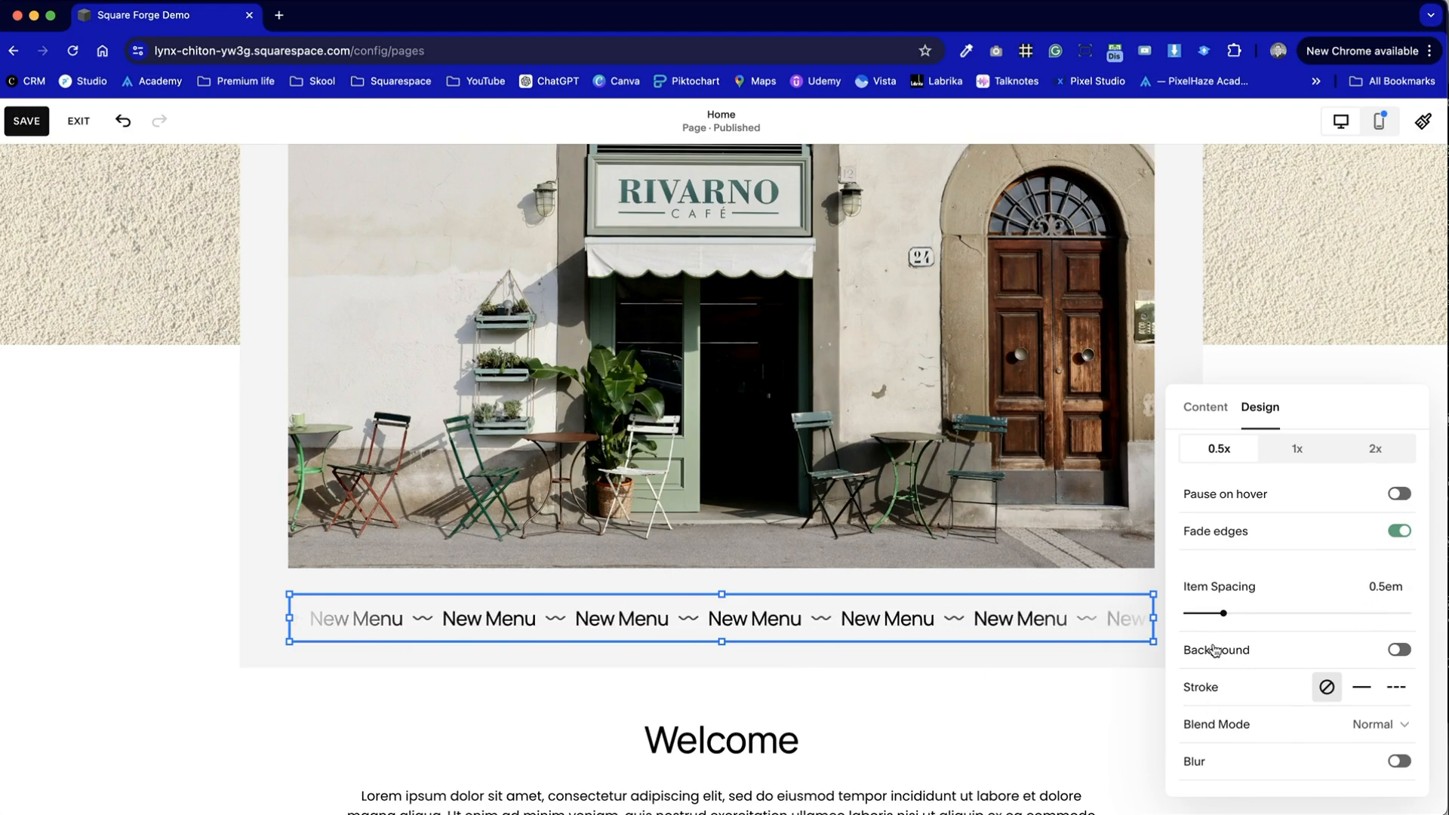
- Set a custom text size of 1.2rem for the New Menu Scrolling block and close its settings
scroll(1244, 715, "up", 5)
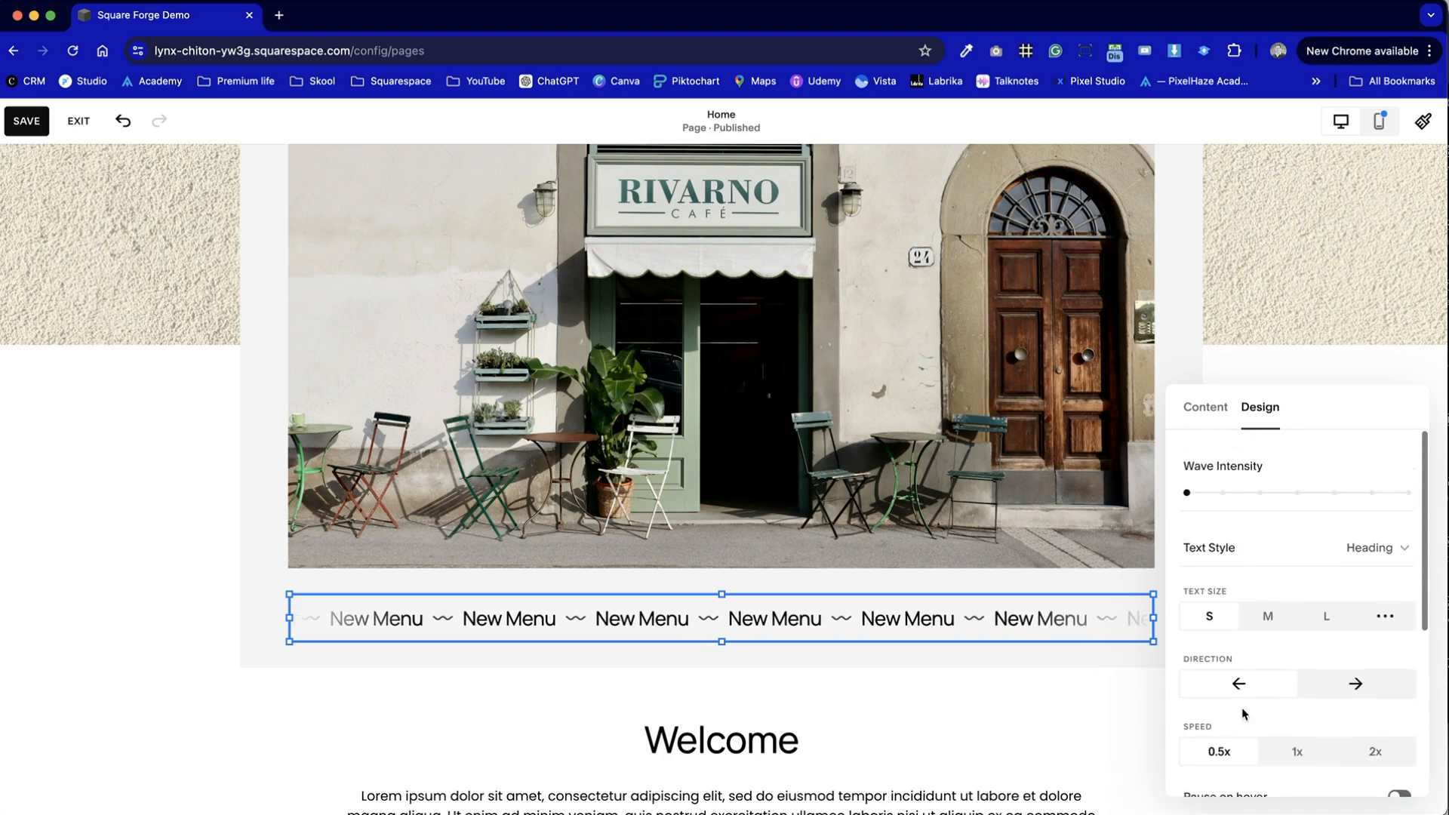
left_click(1274, 623)
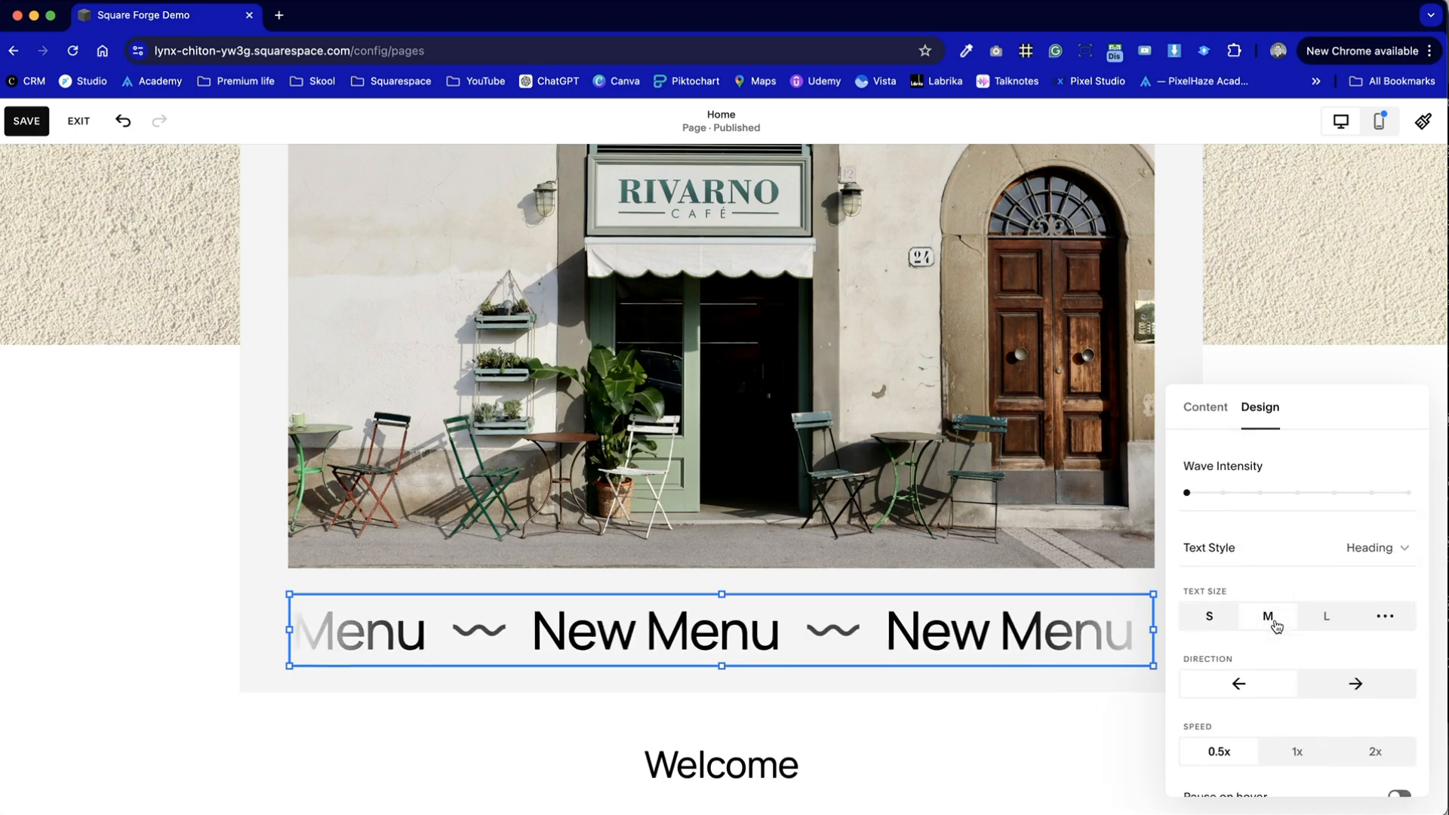
left_click(1218, 615)
left_click(1381, 616)
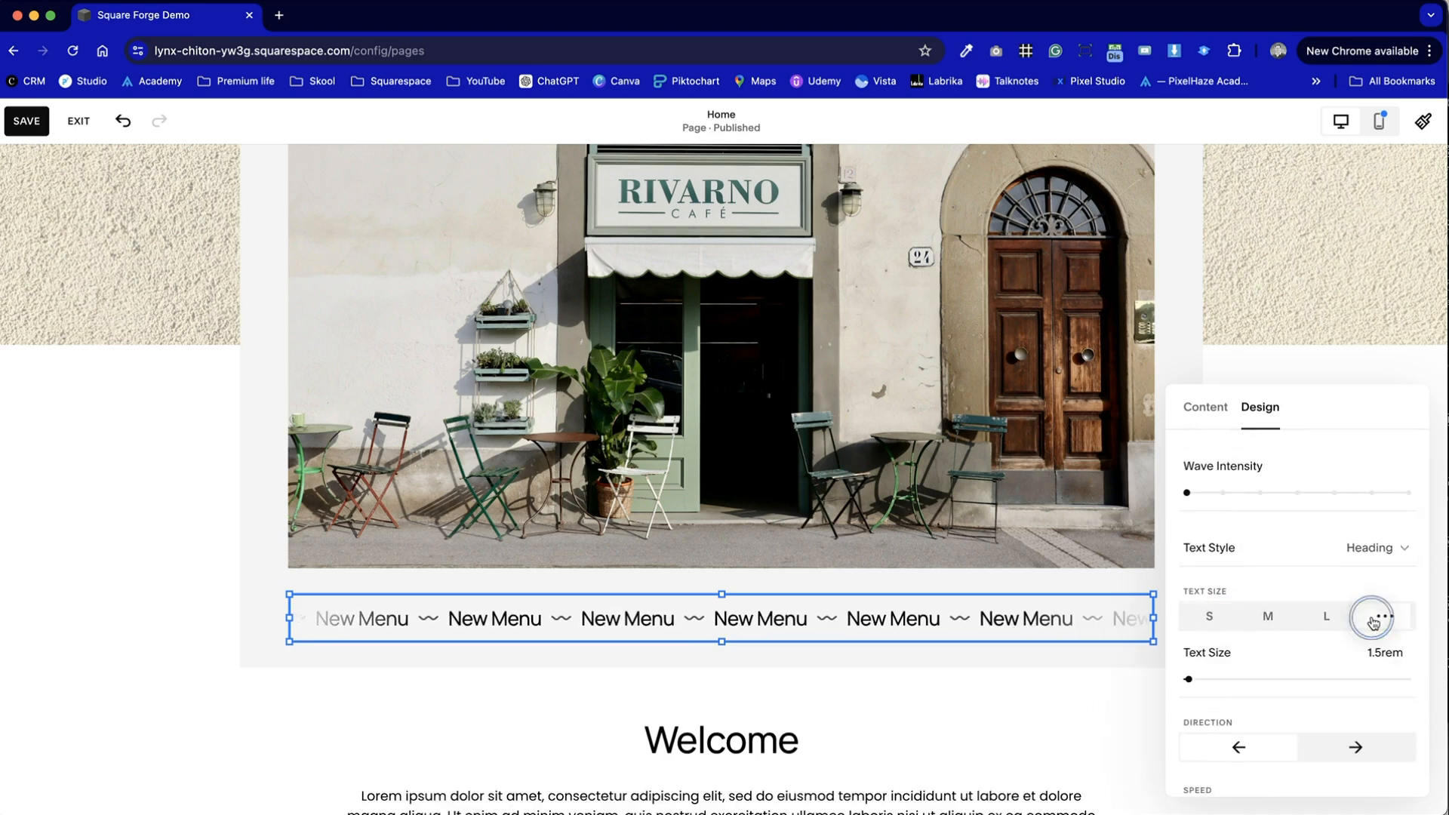
left_click(1380, 653)
key("BackSpace")
type("2")
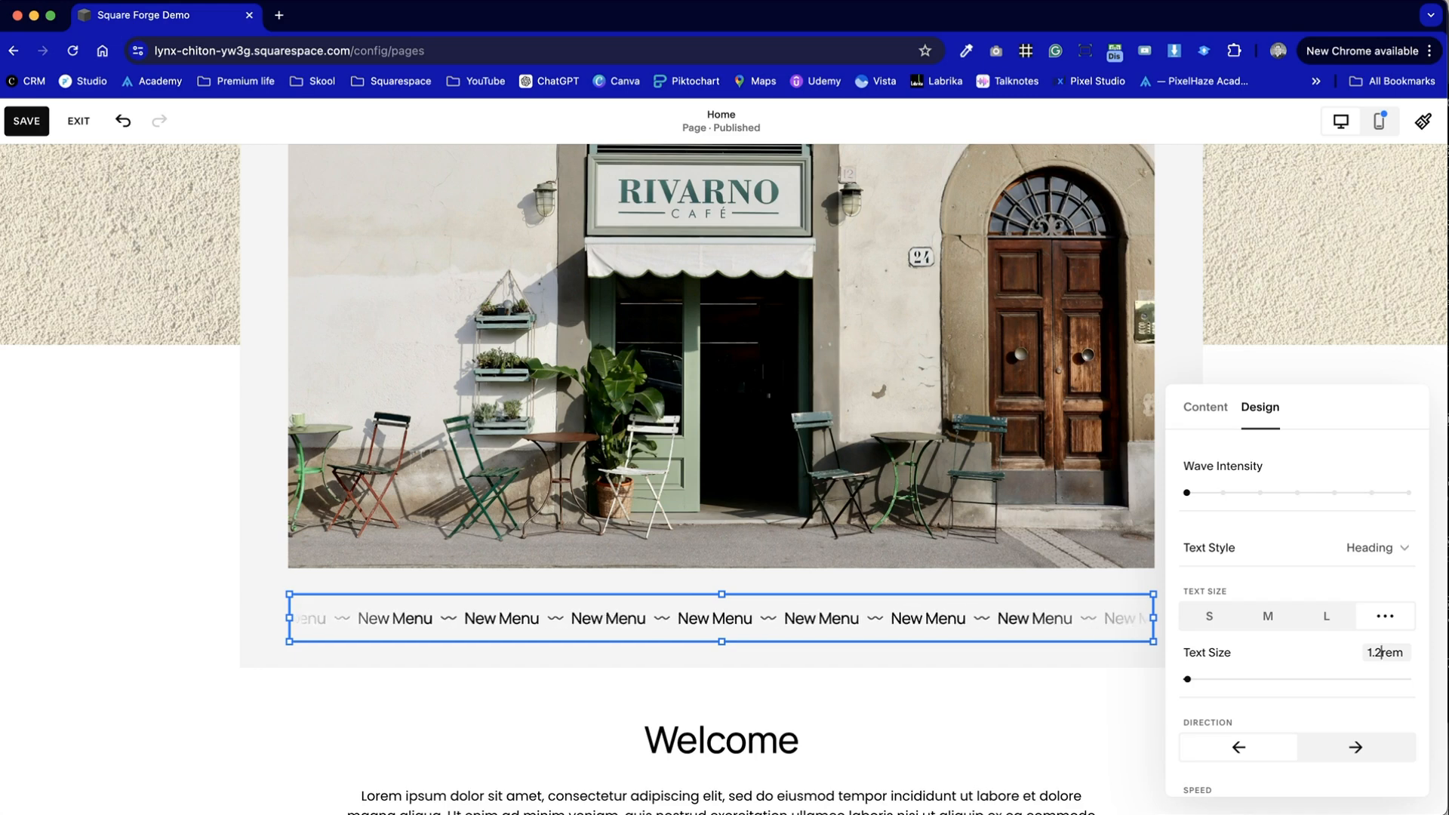
left_click(496, 747)
left_click(767, 632)
left_click(872, 711)
- Review the New Menu Scrolling block under the café photo and save the page
scroll(868, 709, "down", 3)
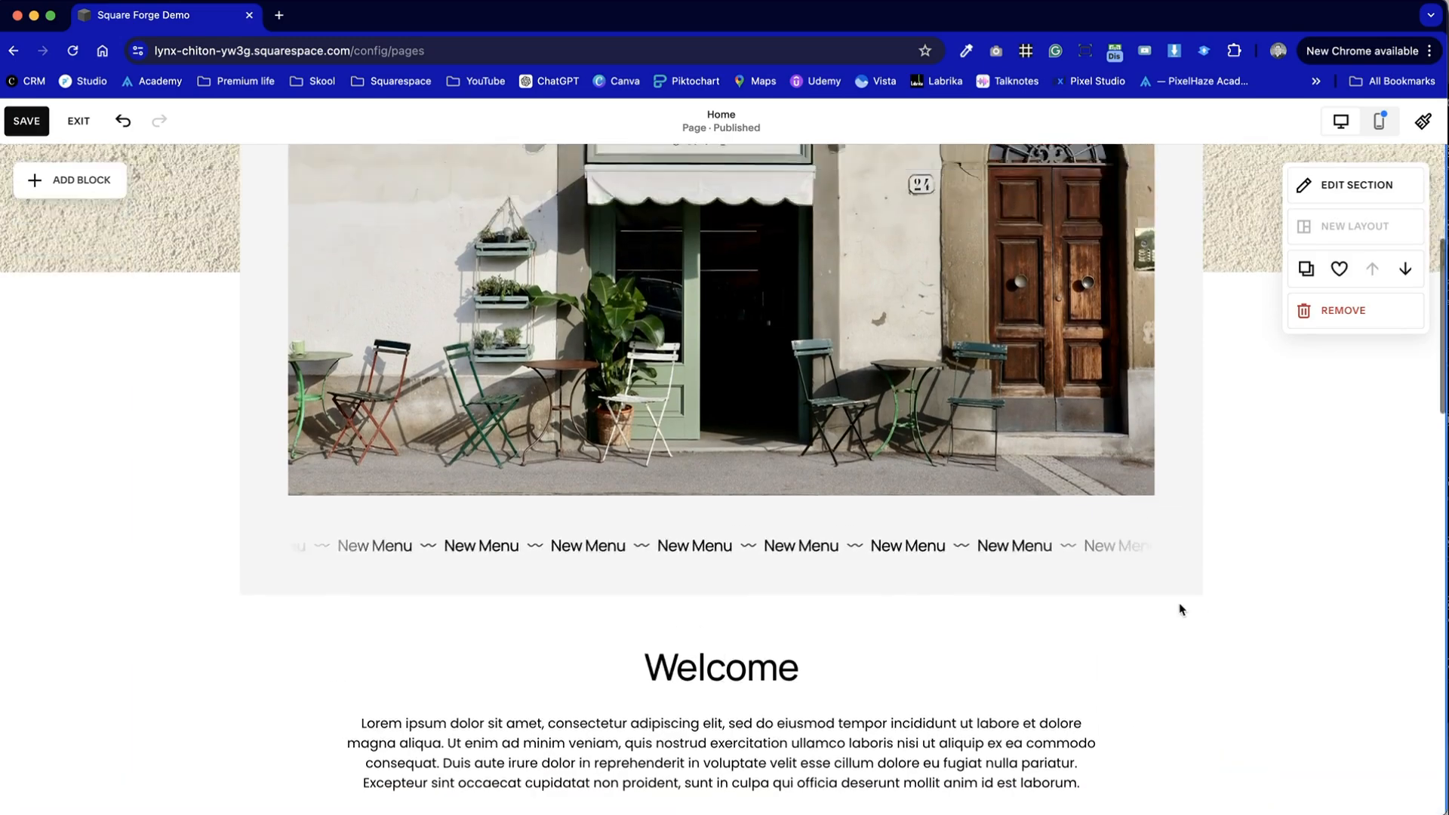
scroll(1180, 605, "up", 5)
scroll(1180, 604, "down", 4)
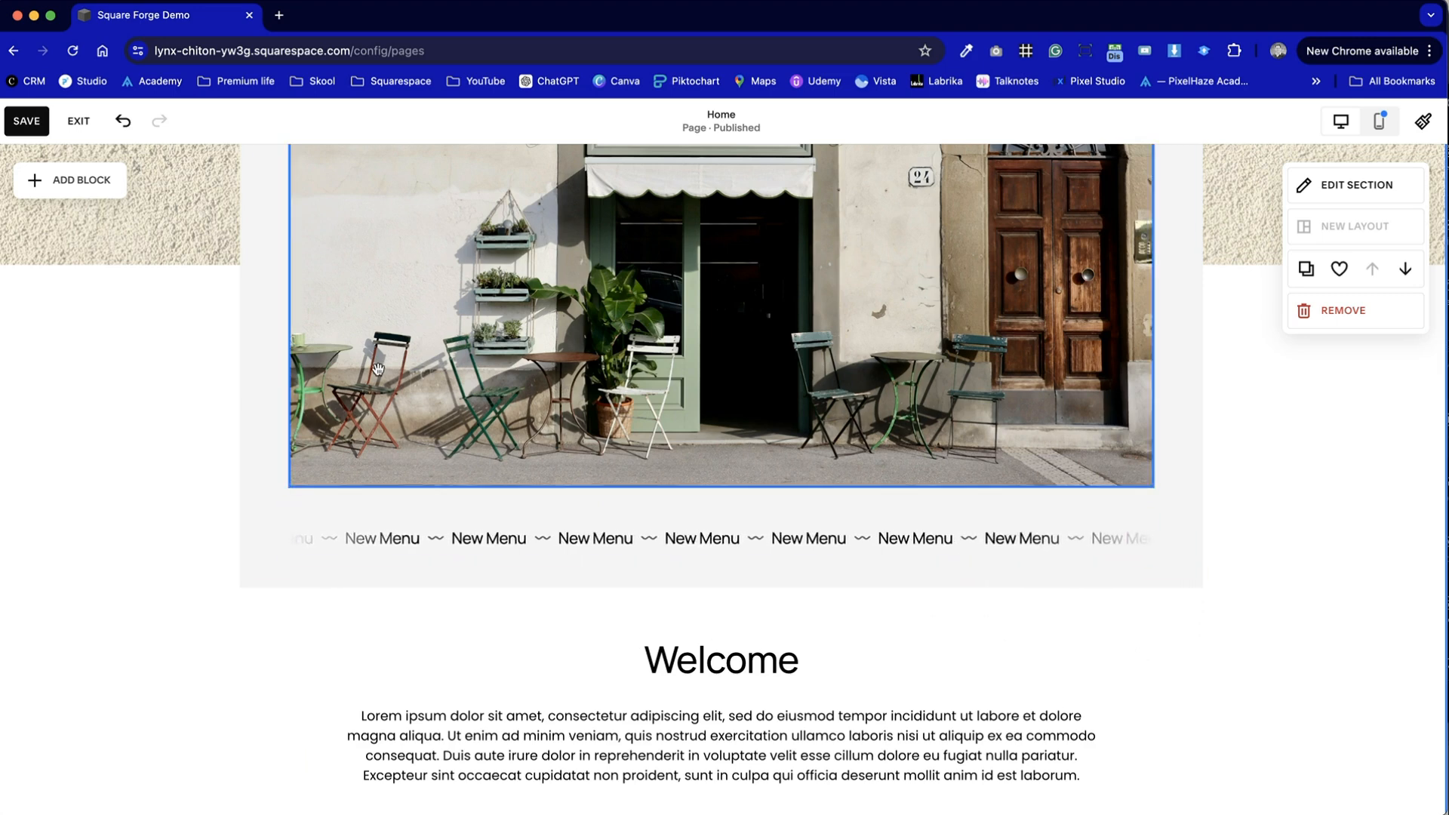
left_click(33, 124)
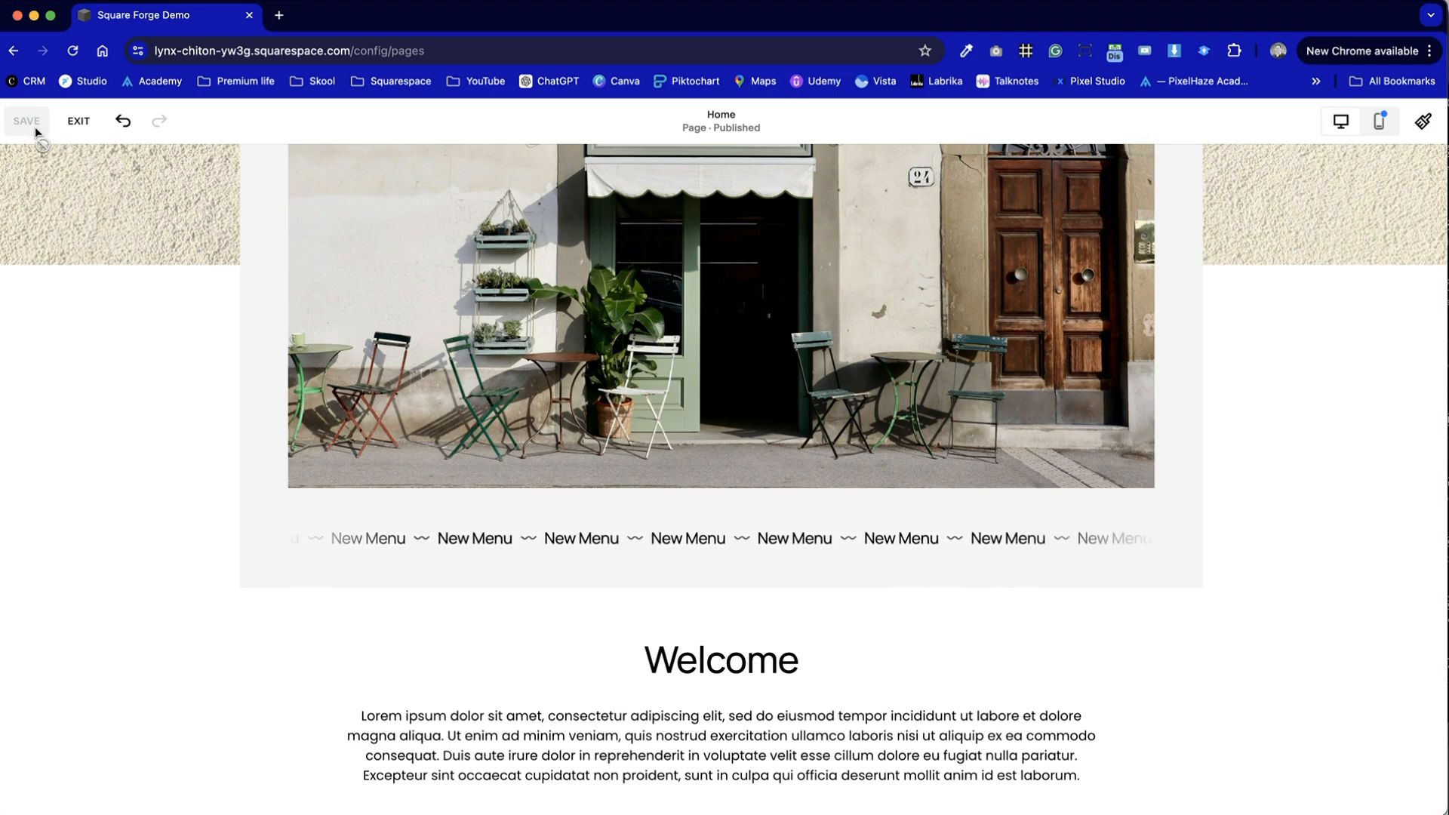
- In the mobile layout, extend the grey shape behind the café photo down past the New Menu Scrolling block and select that block
left_click(1379, 121)
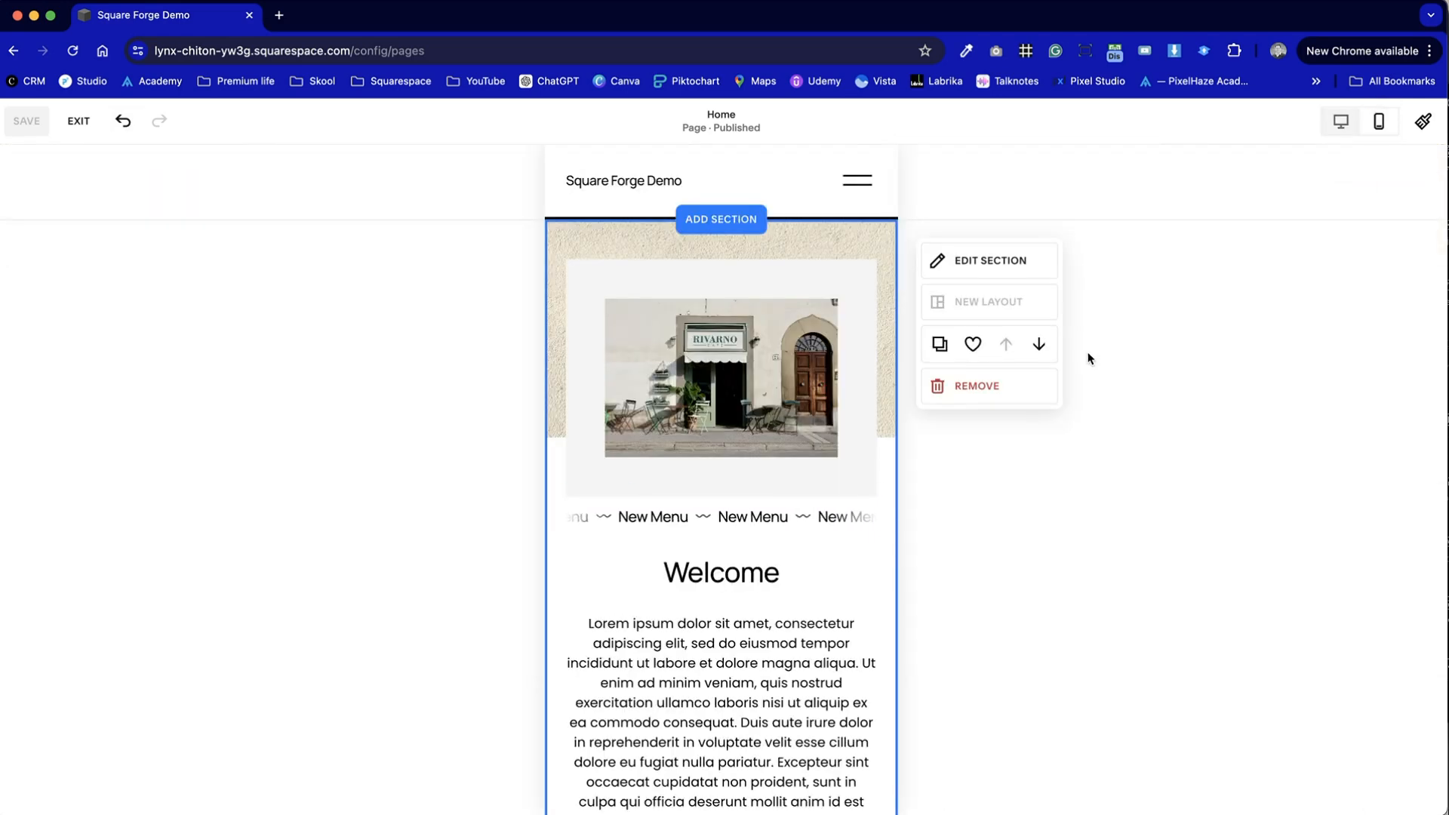
left_click(679, 479)
left_click_drag(710, 501, 718, 555)
left_click(957, 546)
left_click(674, 521)
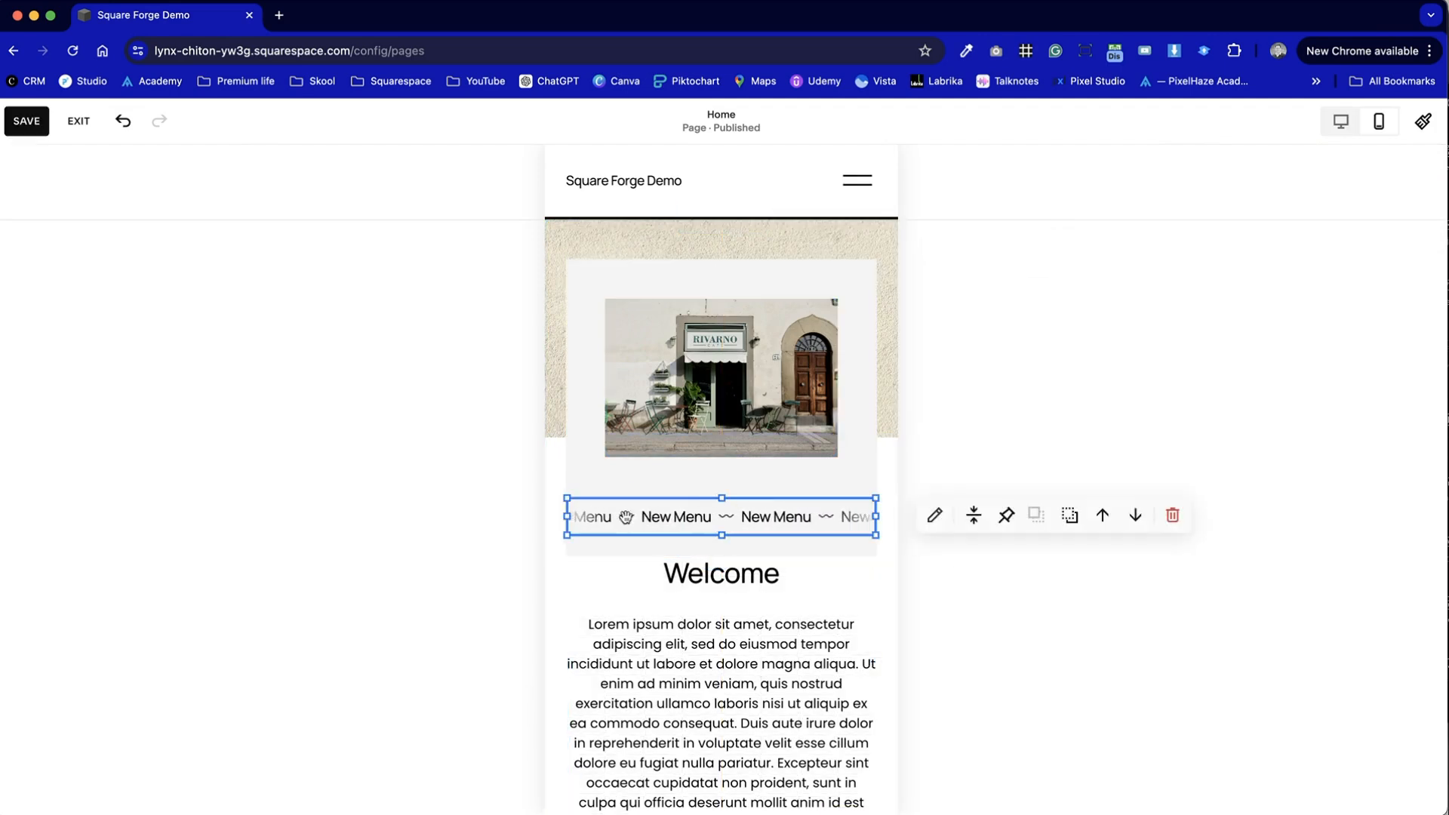
- Narrow the New Menu Scrolling block to the café photo's width and shorten the grey shape behind it to just below the block
left_click_drag(568, 516, 606, 516)
left_click_drag(872, 517, 784, 507)
left_click(886, 524)
left_click(834, 539)
left_click_drag(732, 556, 728, 536)
- Move the Welcome text block down slightly to widen the gap beneath the grey shape
left_click(831, 573)
scroll(830, 573, "down", 5)
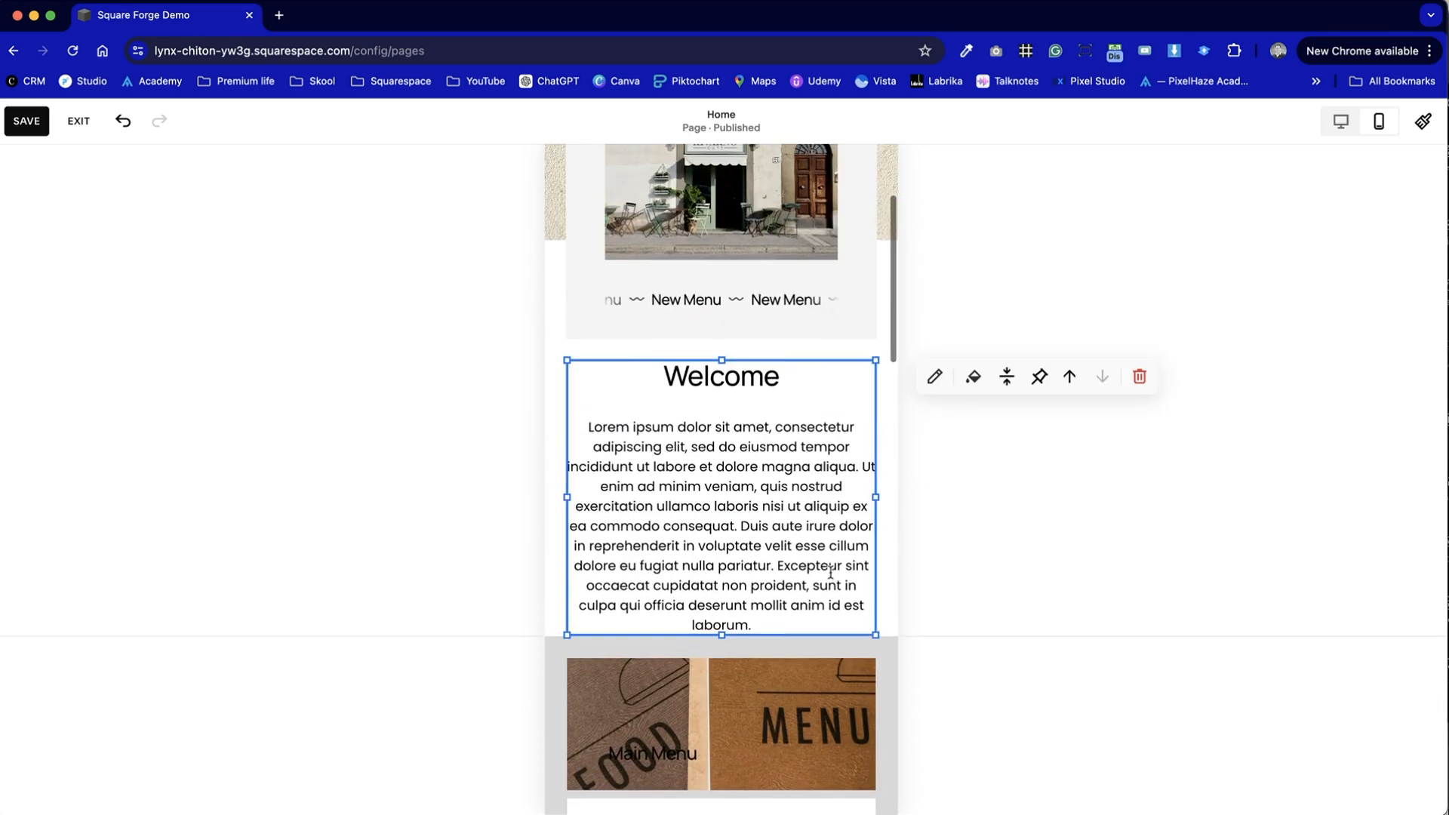
scroll(831, 573, "down", 3)
scroll(828, 567, "up", 2)
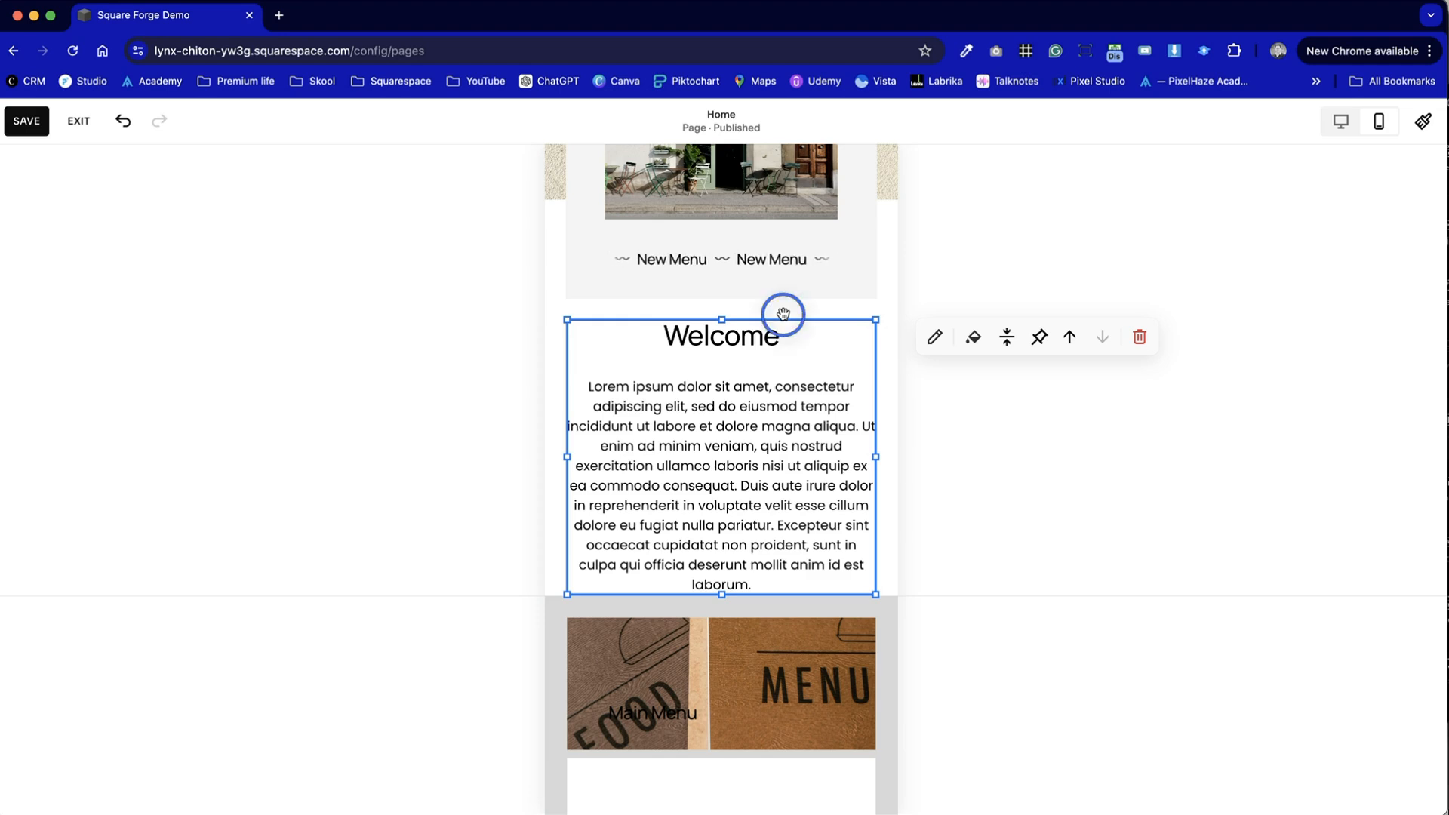
mouse_move(818, 365)
left_mouse_down()
mouse_move(822, 408)
mouse_move(818, 394)
left_mouse_up()
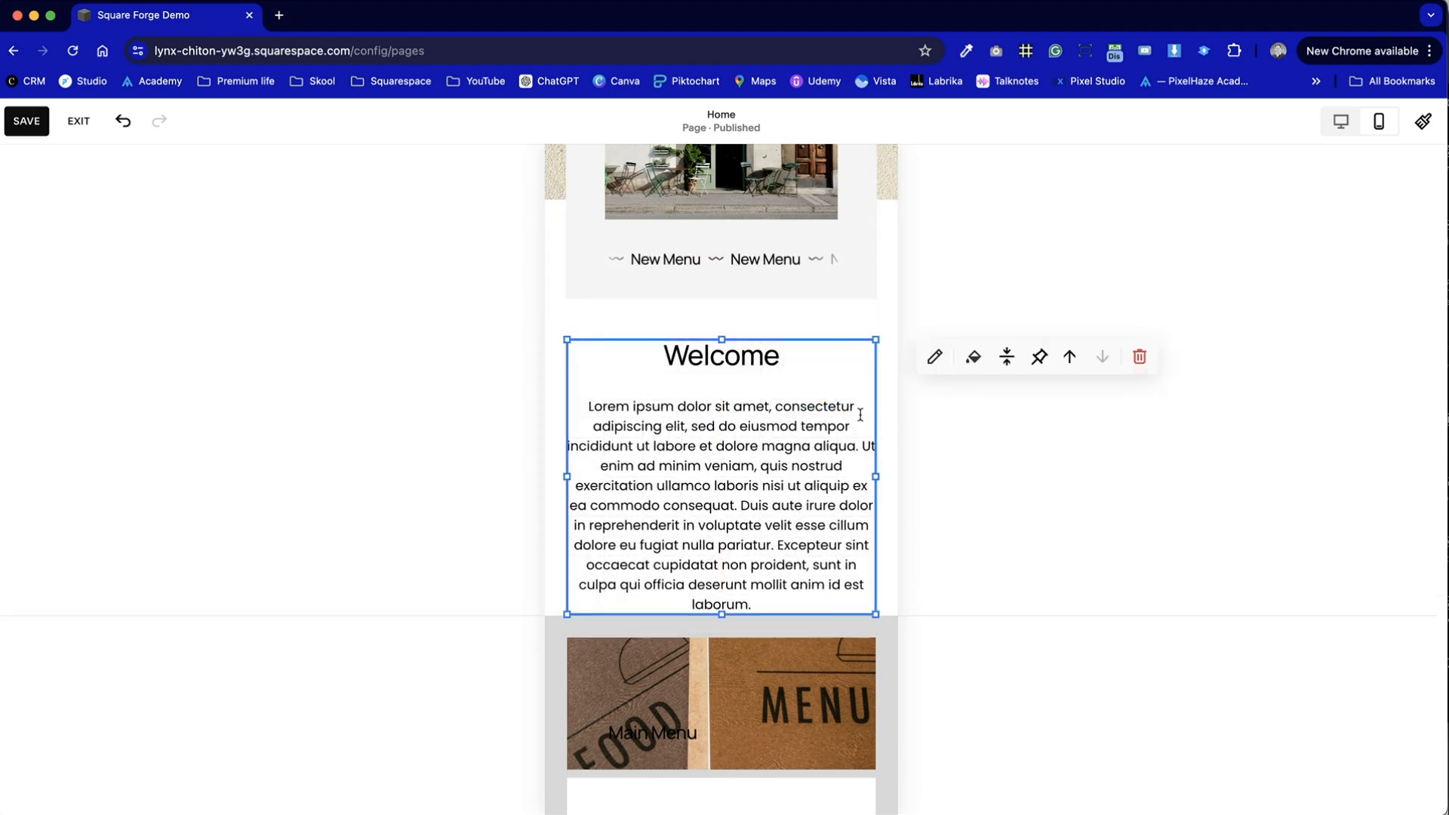
- Increase the height of the first section to add space below the Welcome text
left_click(893, 446)
left_click_drag(843, 603, 844, 646)
scroll(877, 612, "up", 5)
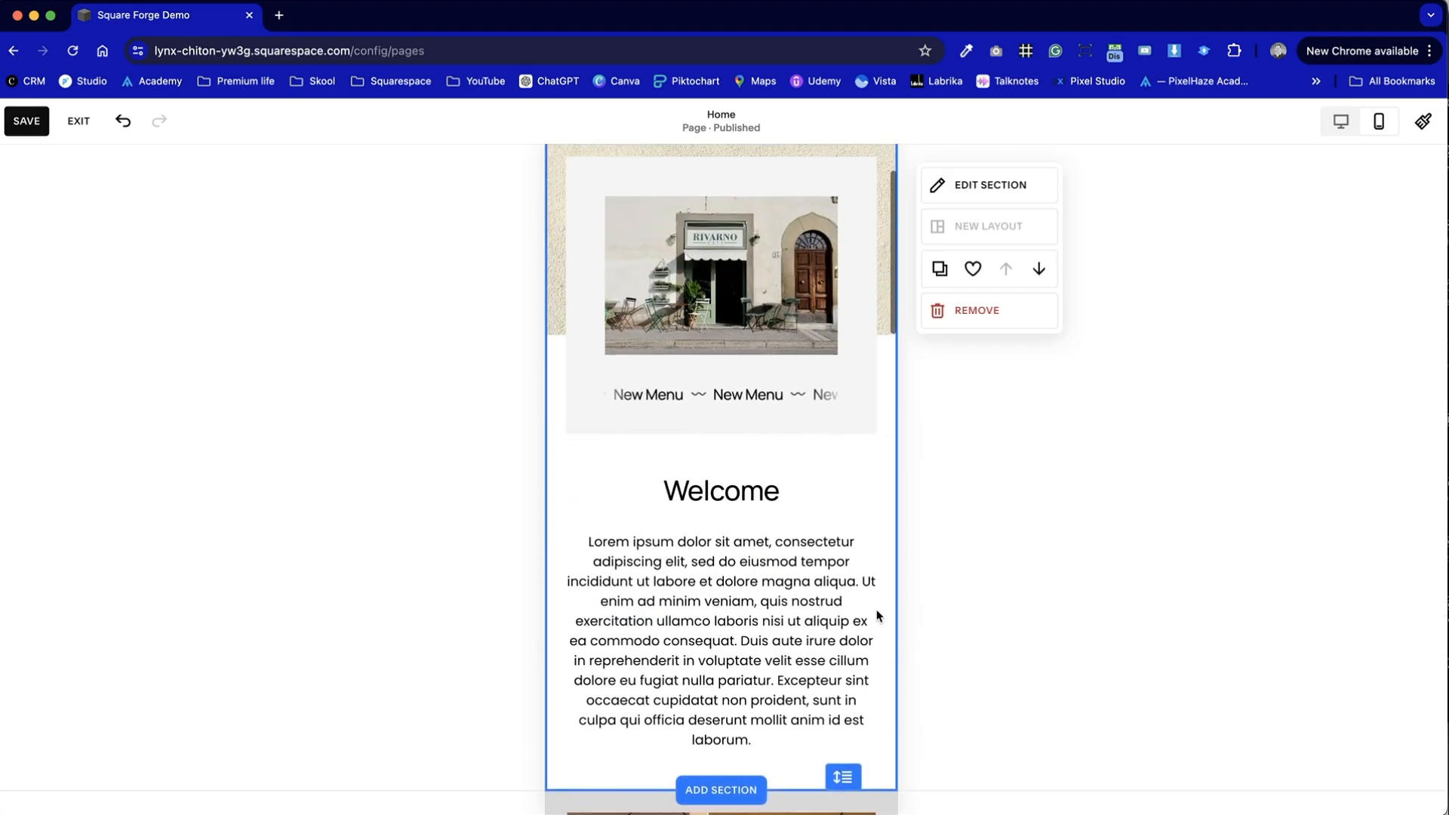
- Move the paragraph text below the Main Menu image up onto the white shape and deselect it
scroll(876, 615, "down", 9)
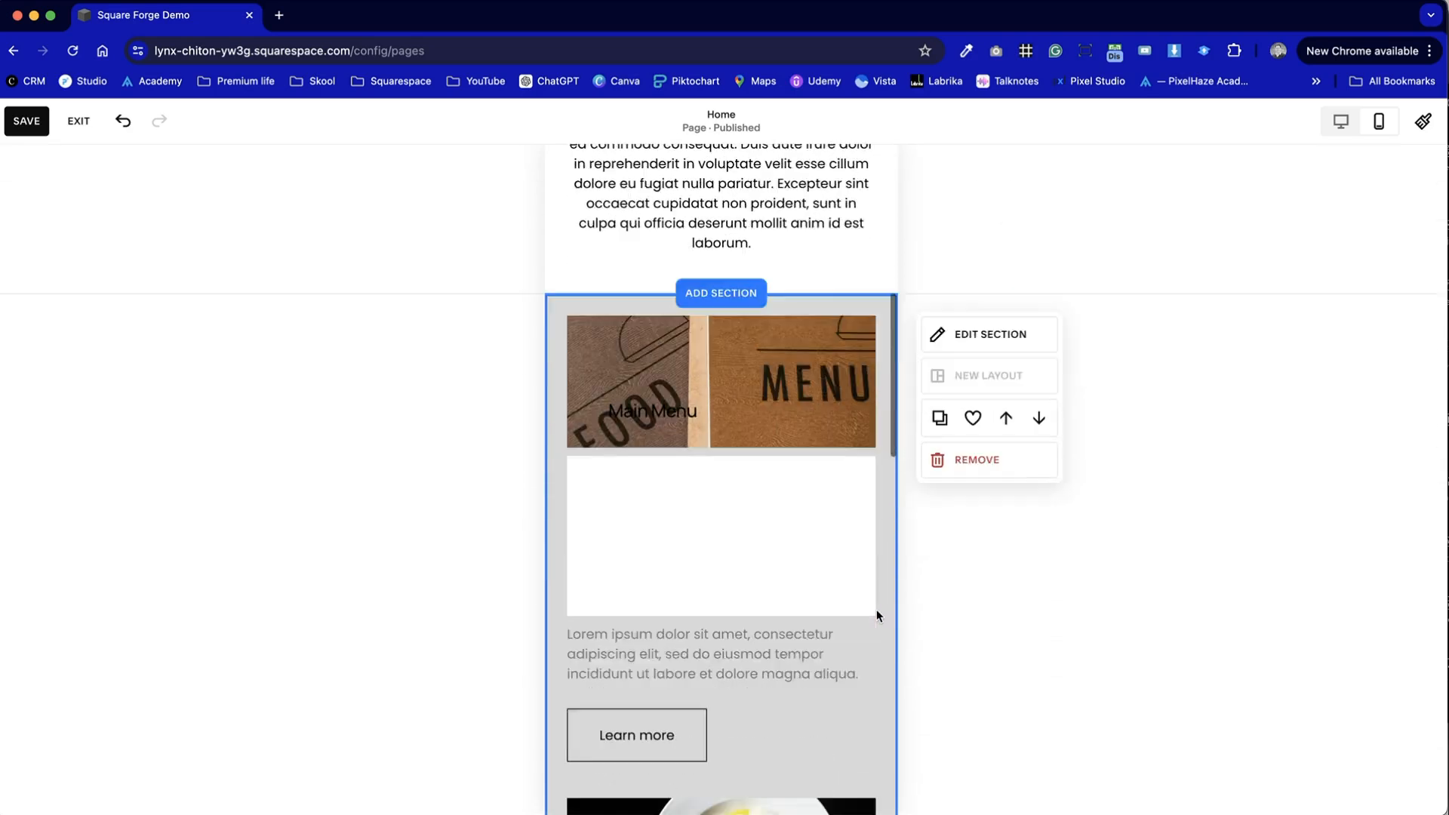
left_click(760, 549)
left_click(744, 594)
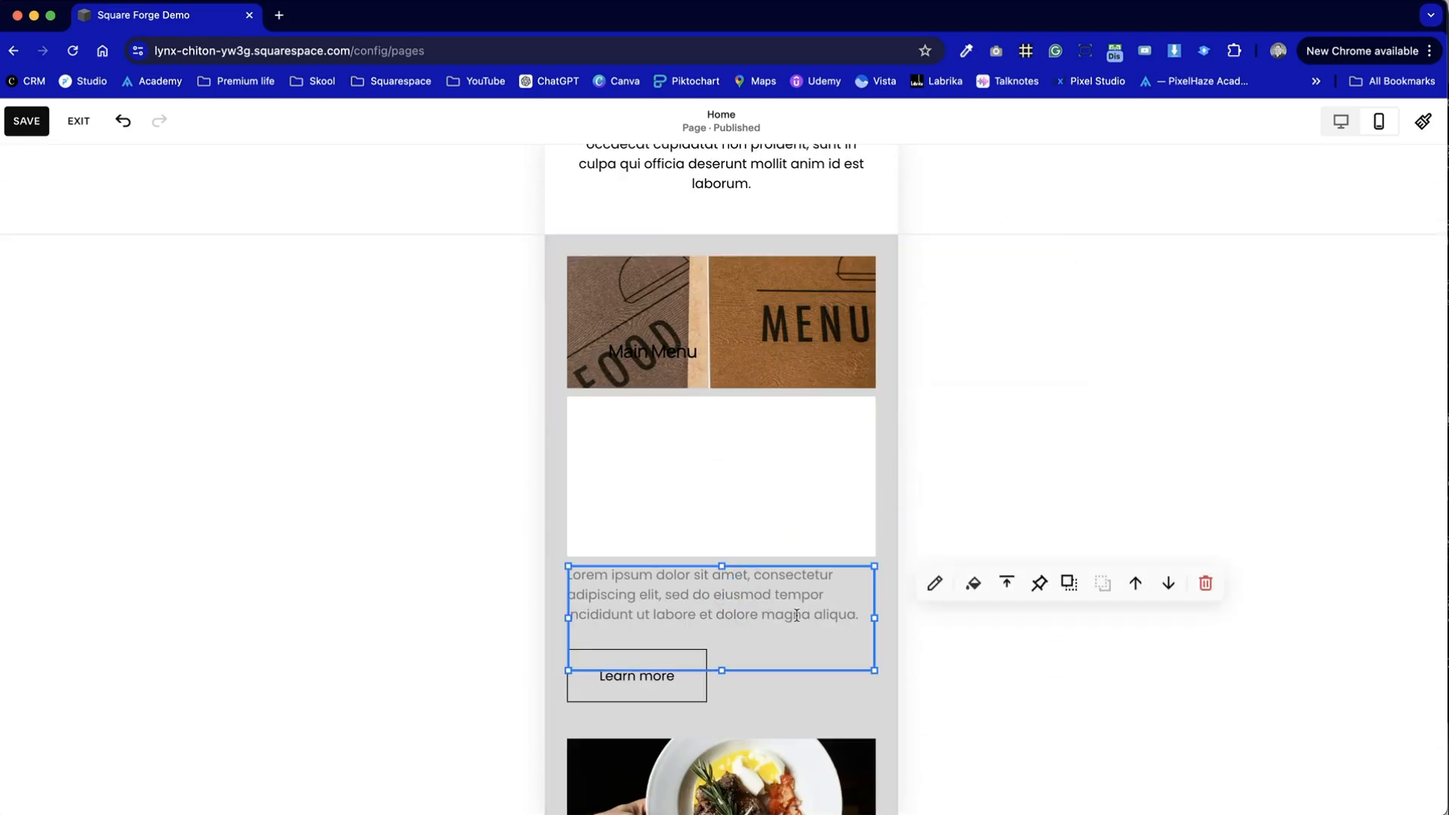
left_click_drag(804, 659, 797, 520)
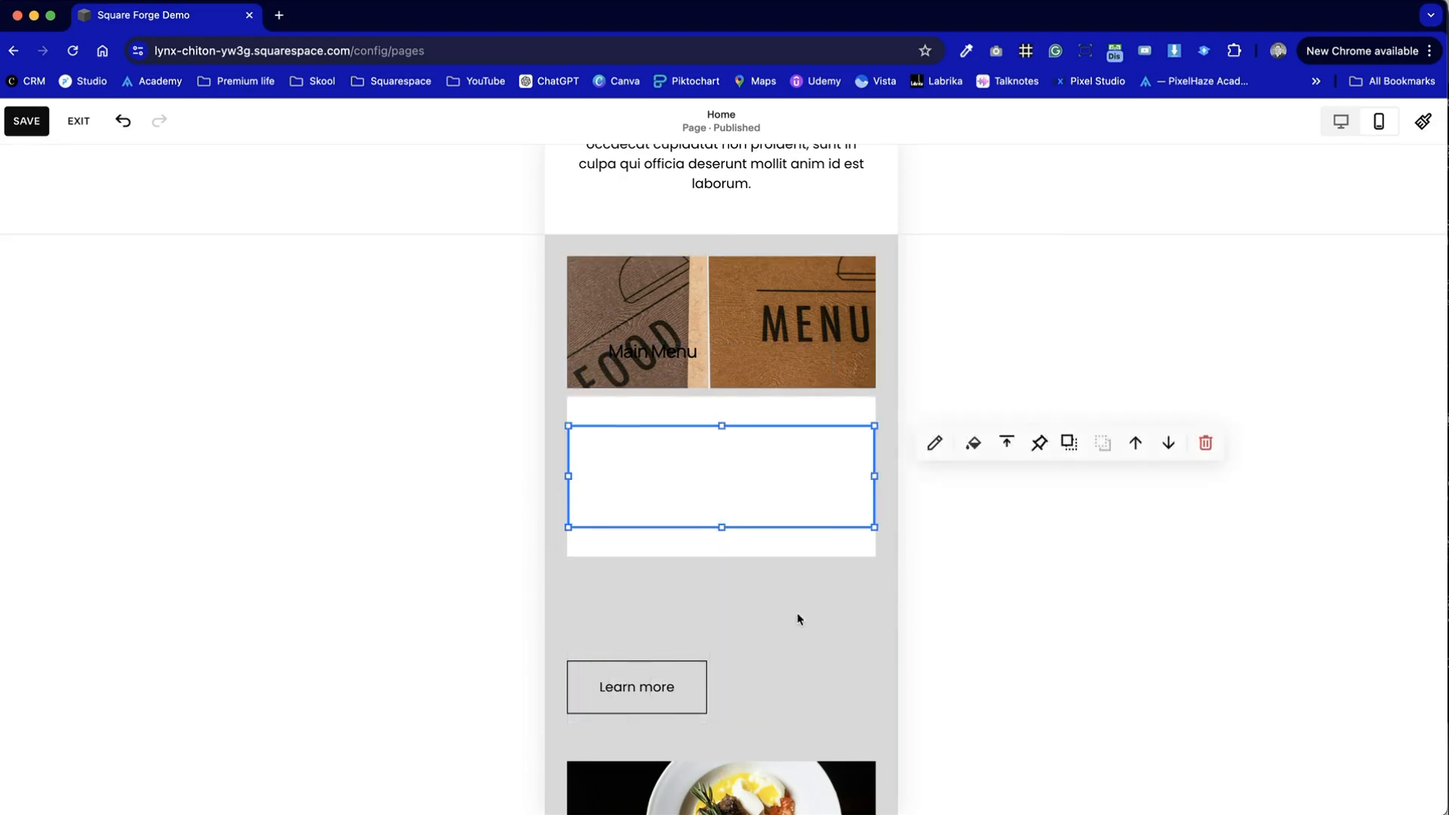
left_click(799, 614)
- Look through the remaining sections of the mobile layout, including the Dream it / Build it scrolling text, and return to the page top
scroll(800, 614, "down", 3)
scroll(798, 614, "down", 10)
scroll(798, 614, "up", 3)
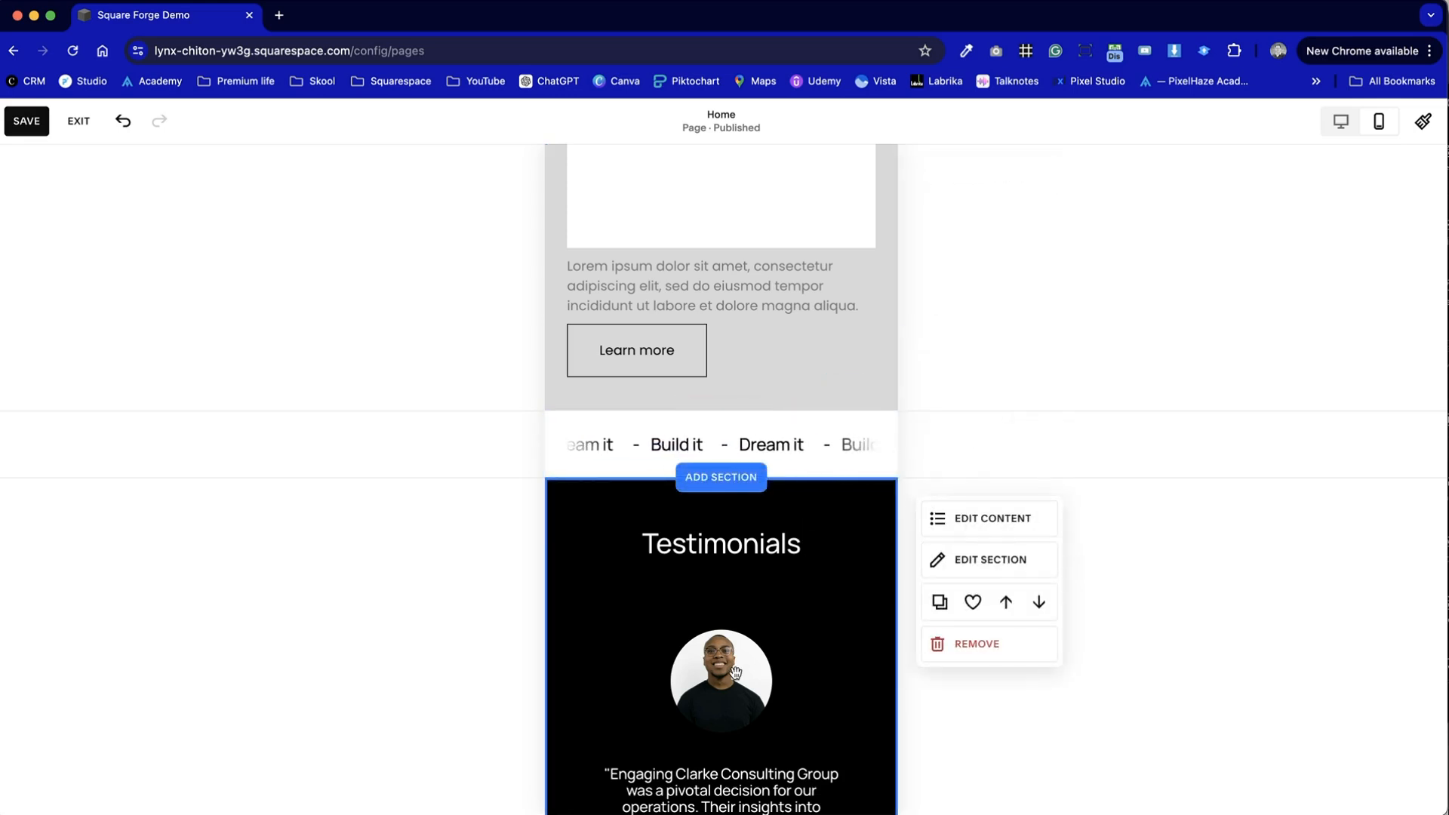
scroll(735, 671, "down", 2)
scroll(736, 672, "up", 10)
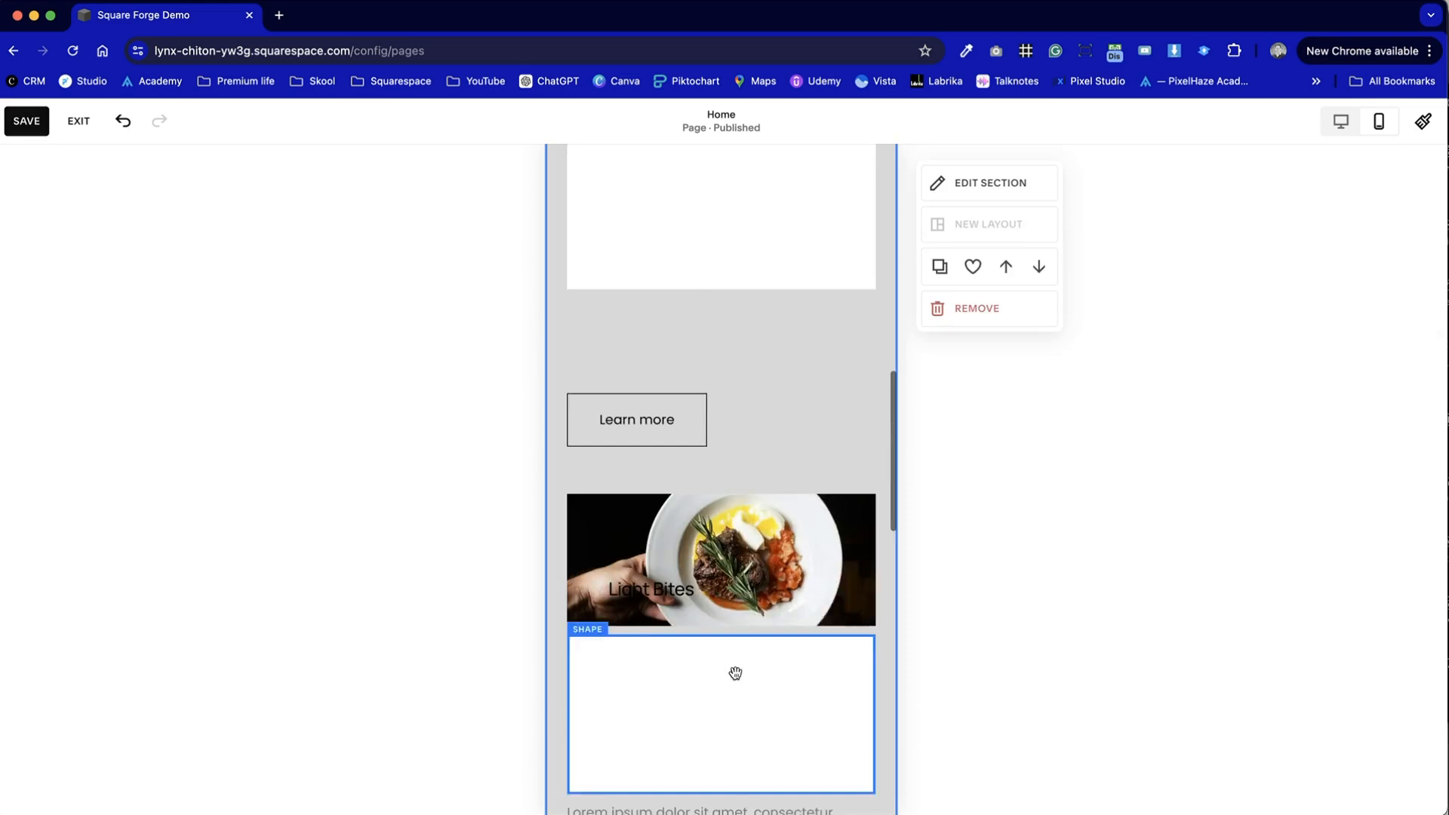
scroll(737, 679, "up", 2)
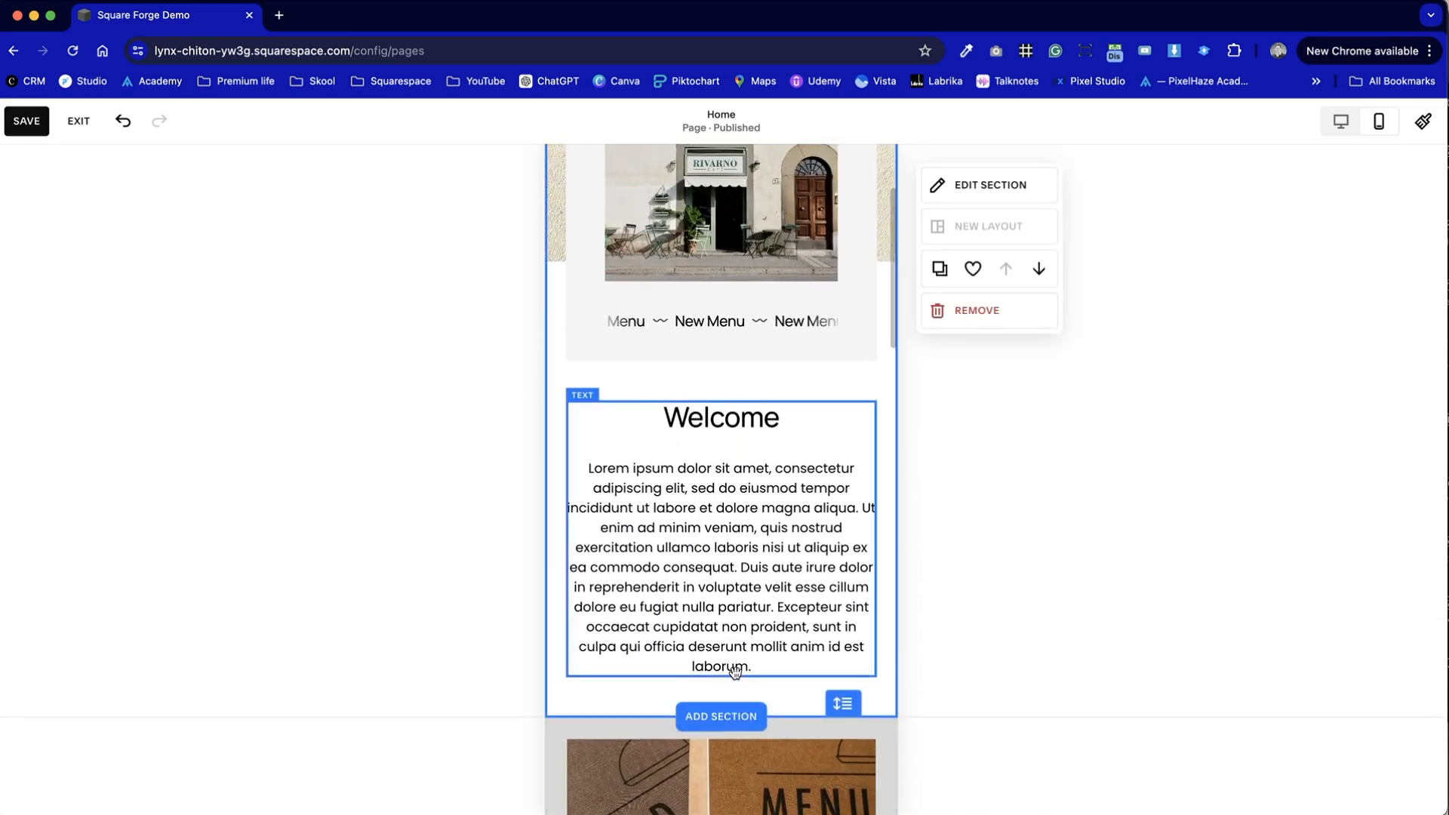
scroll(736, 672, "up", 2)
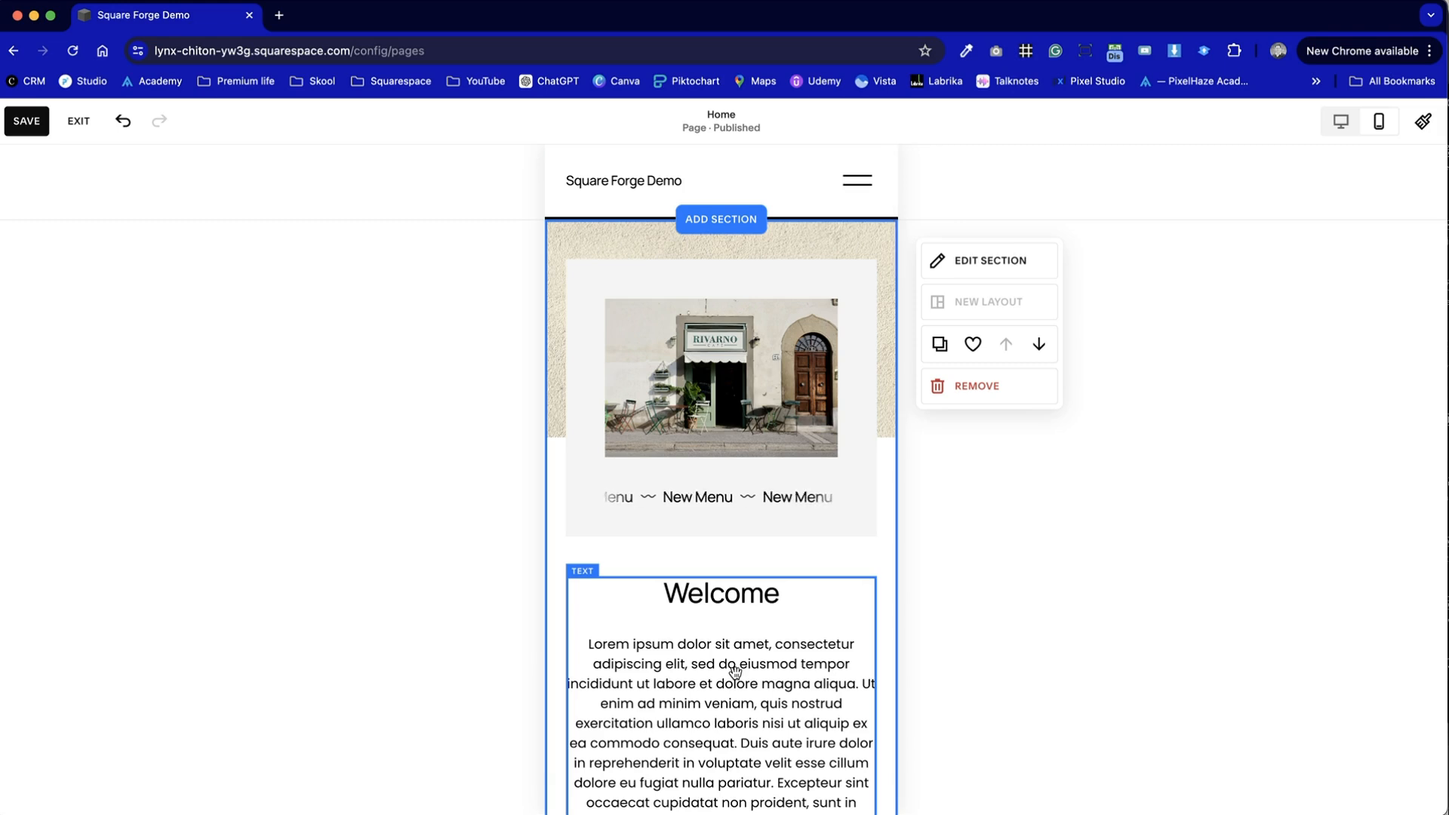
- Save the page and exit the editor, and check the Home page's New Menu scrolling text in the desktop preview
left_click(14, 125)
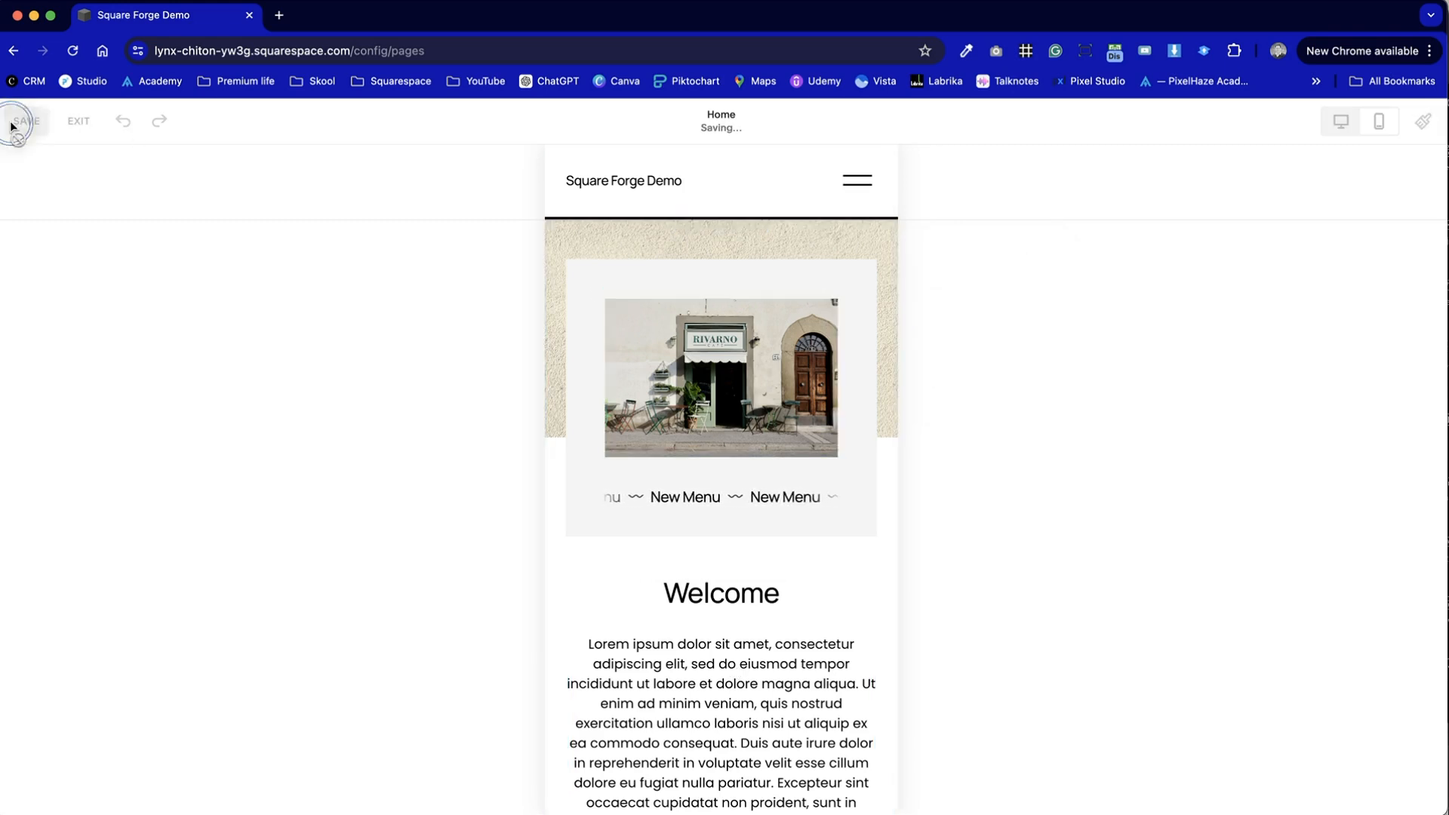
left_click(67, 123)
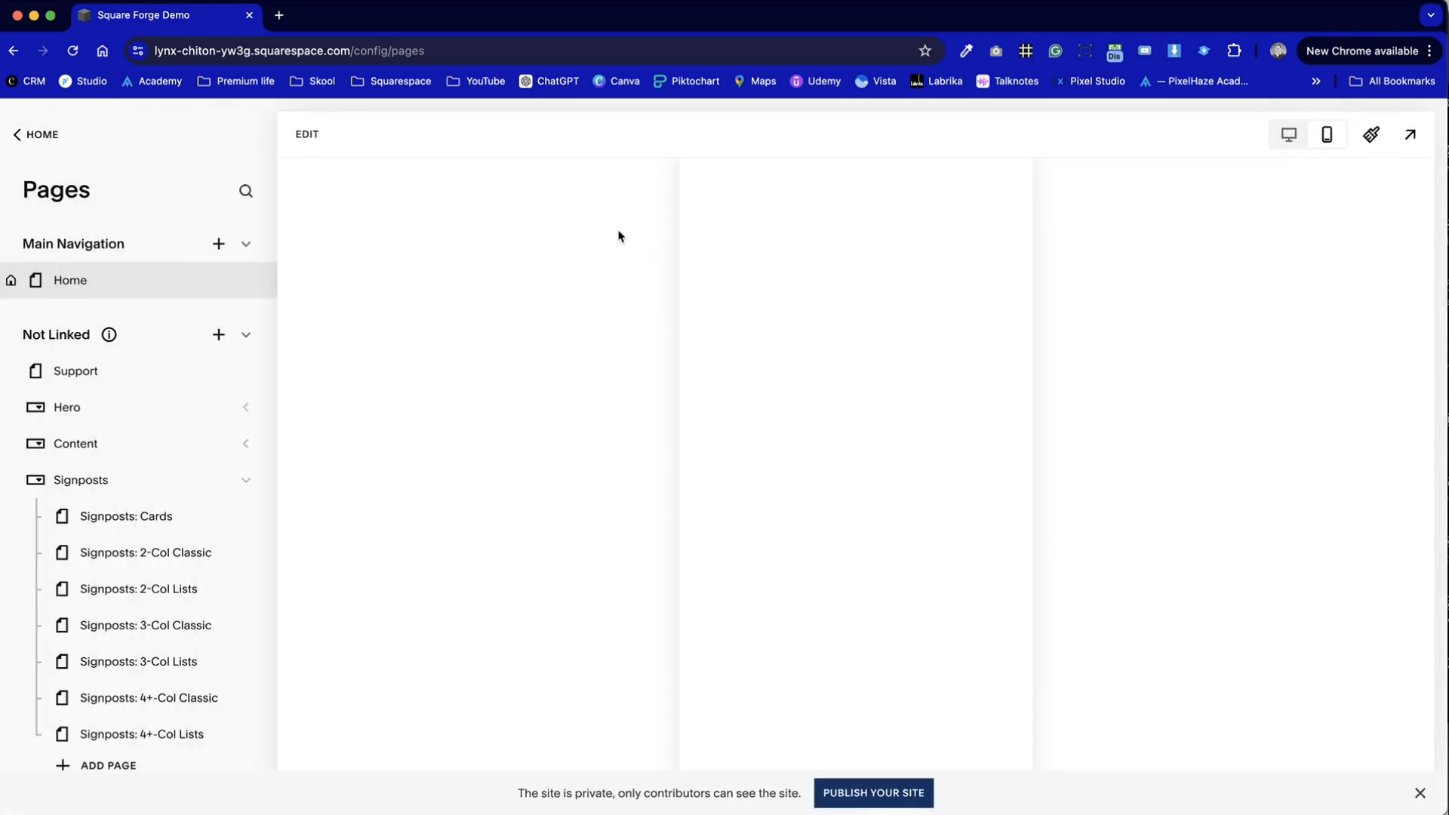
left_click(1288, 135)
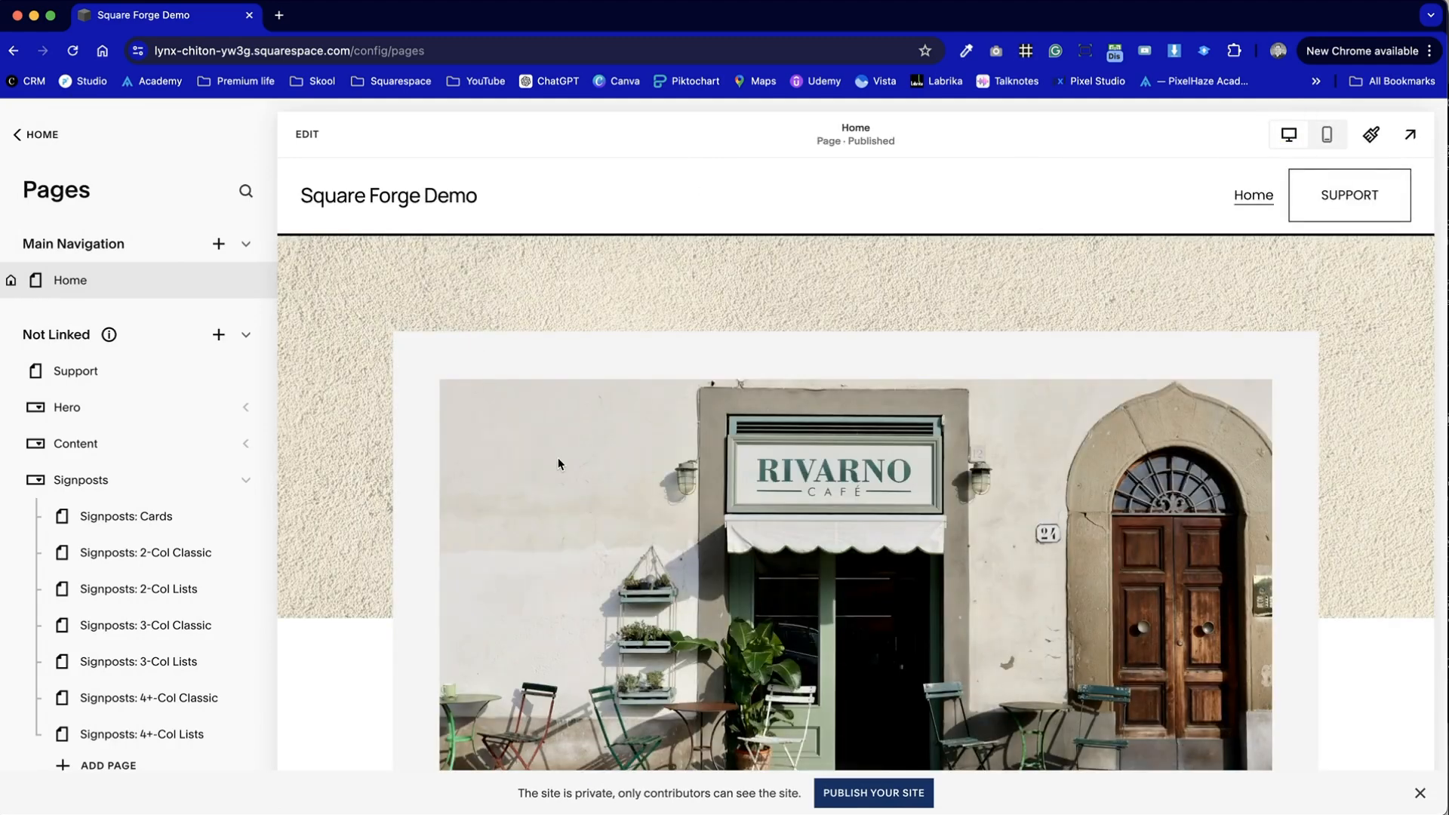
scroll(559, 463, "down", 5)
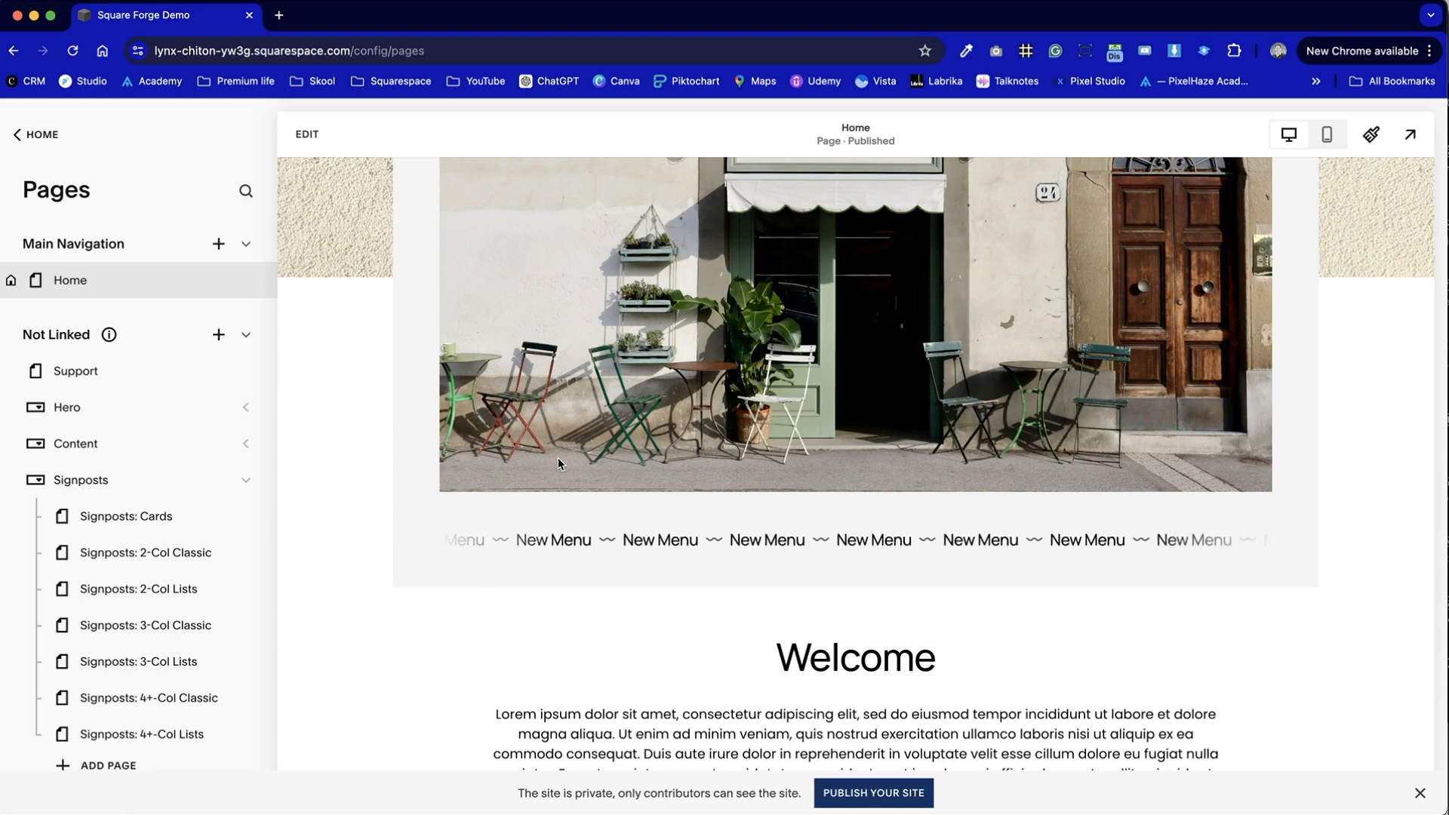
scroll(558, 462, "up", 5)
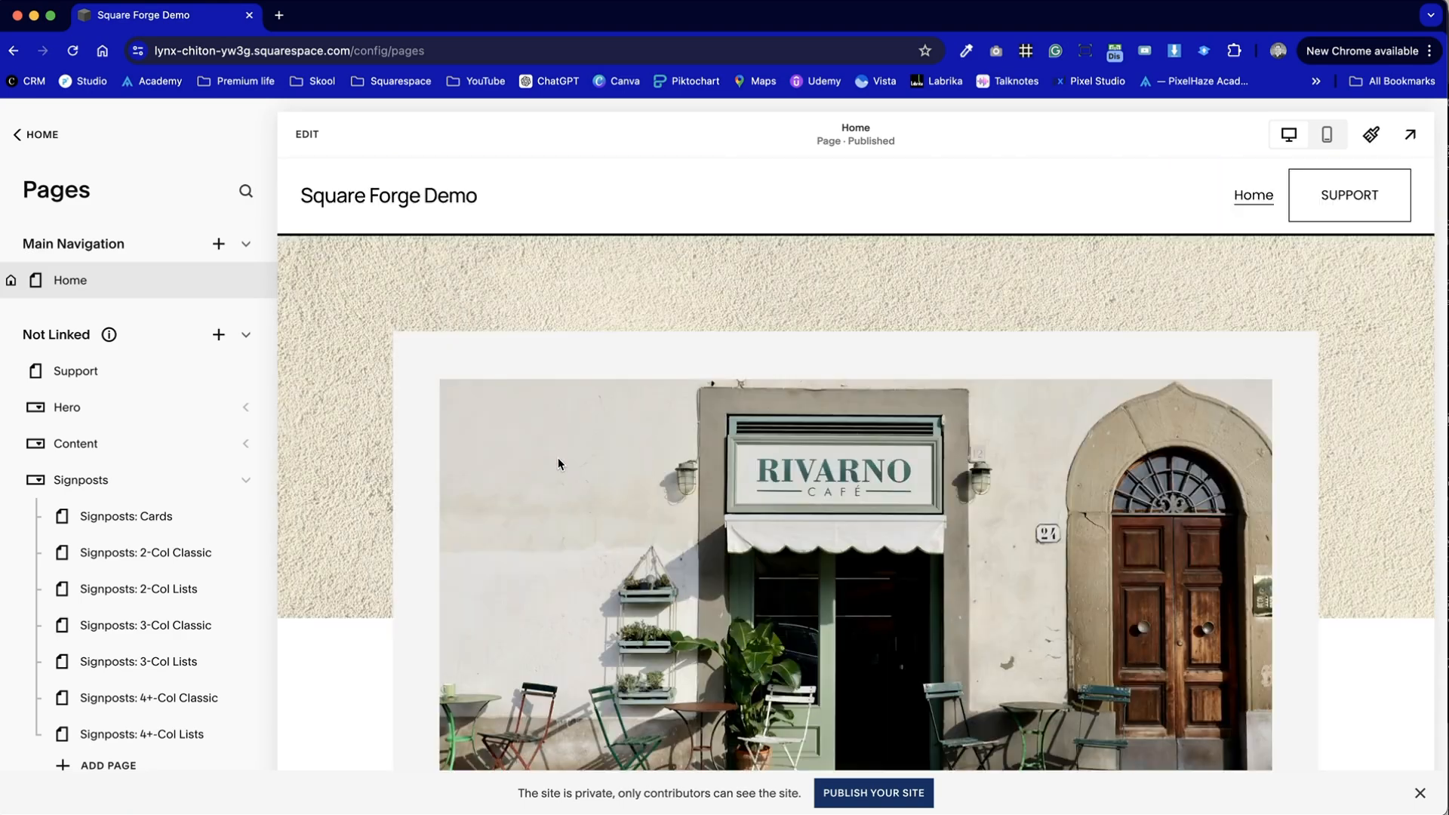